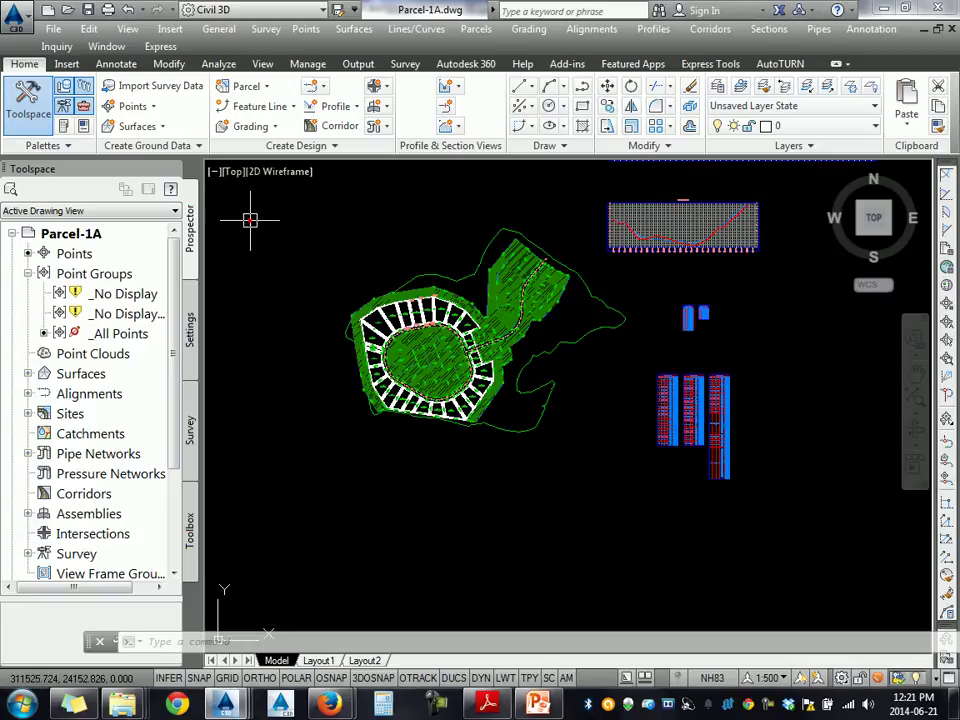
# Open PARCELS-2.dwg from the Parcels folder in place of Parcel-1A.
pyautogui.click(68, 10)
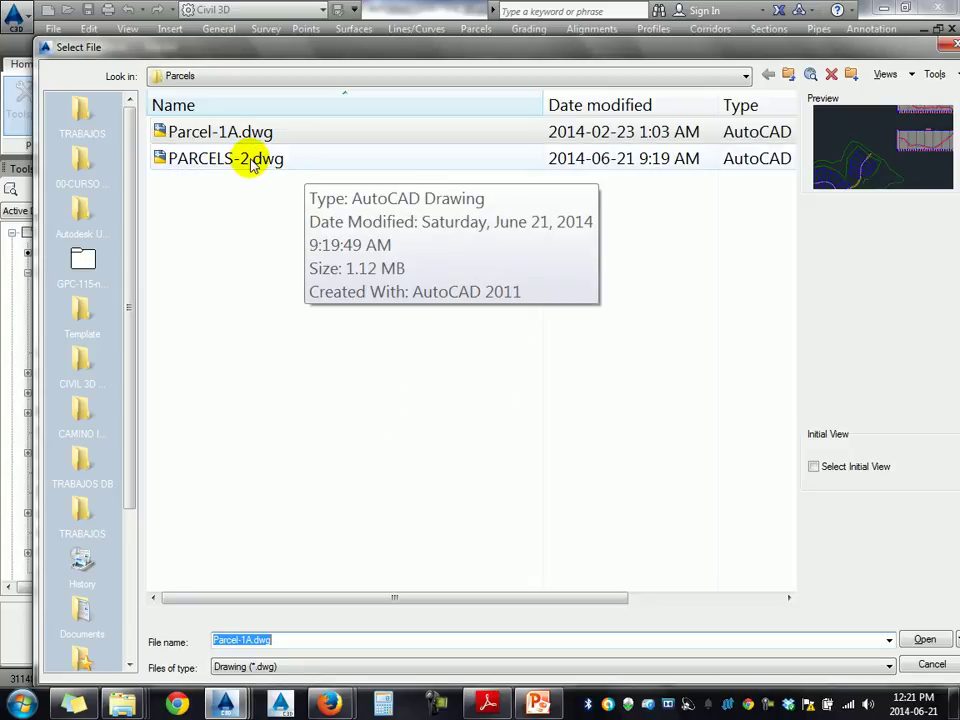
pyautogui.click(249, 158)
pyautogui.click(922, 638)
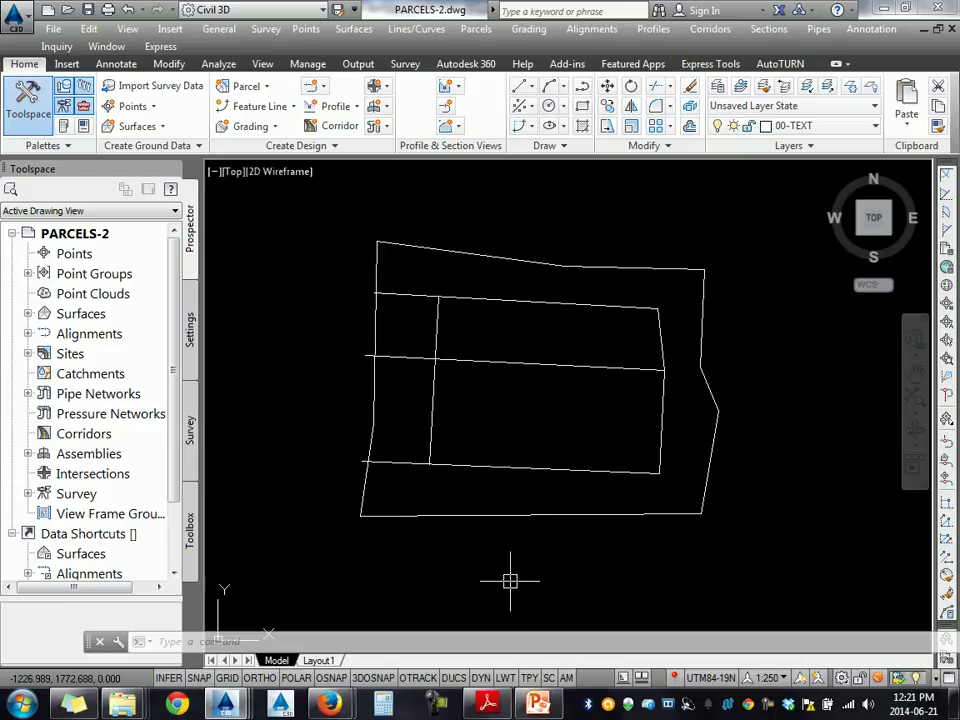
# Adjust the view of the lot outline and select the outer boundary polyline.
pyautogui.scroll(2, 479, 470)
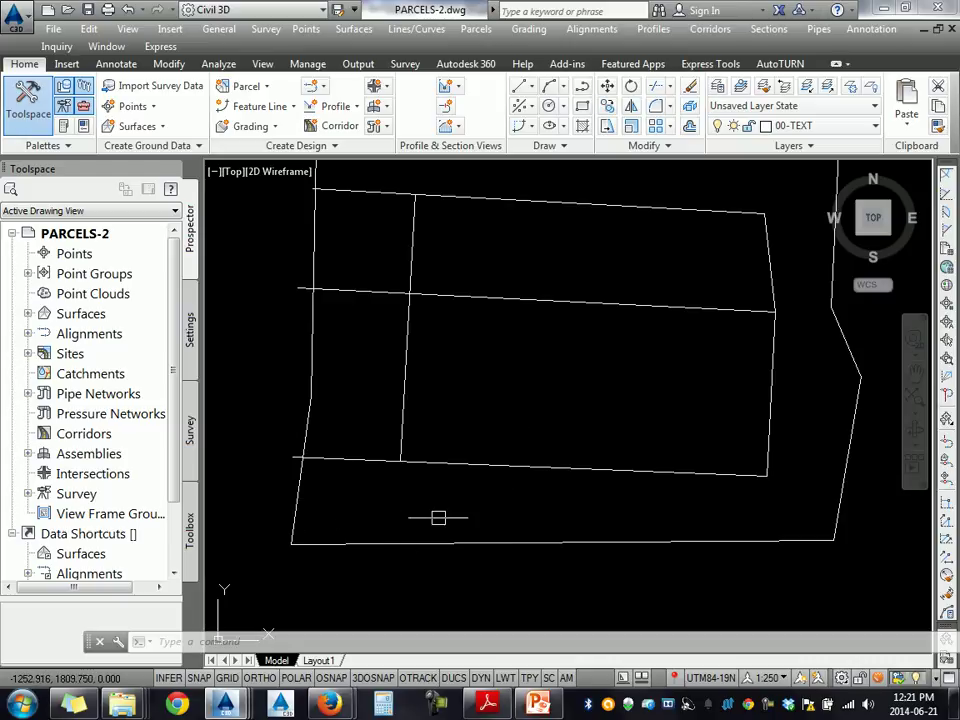
pyautogui.moveTo(740, 518); pyautogui.dragTo(745, 544, button='middle')
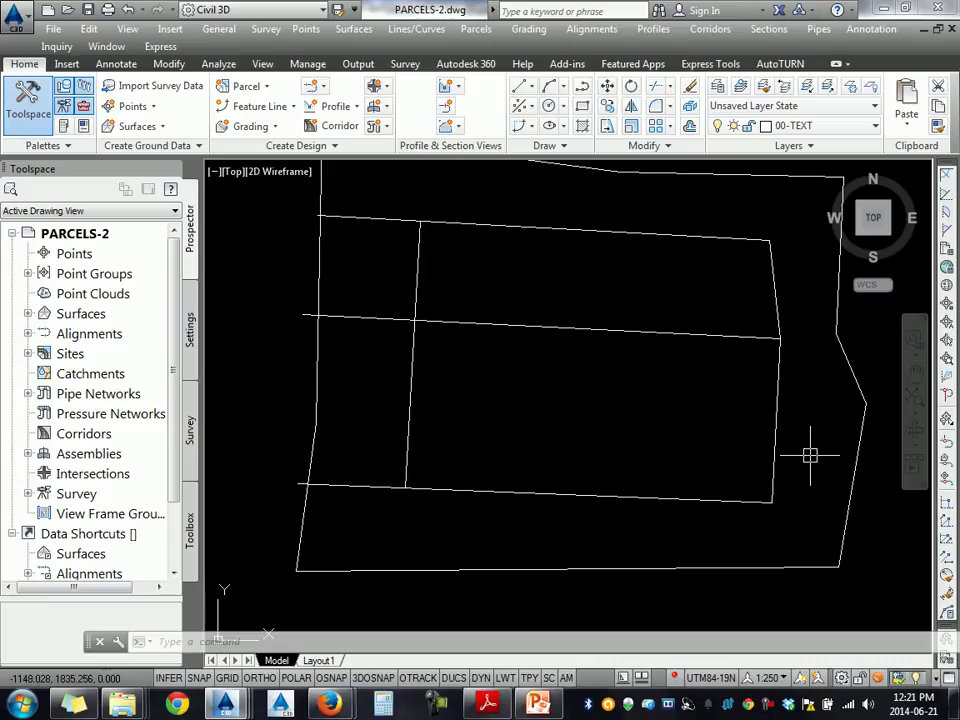
pyautogui.scroll(-2, 513, 411)
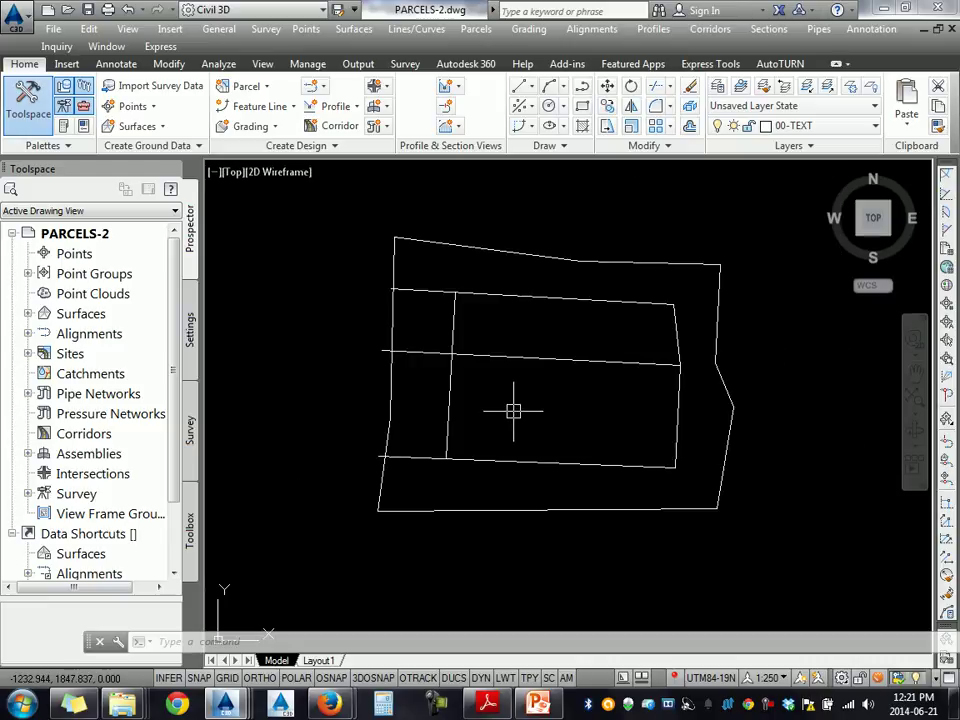
pyautogui.click(433, 510)
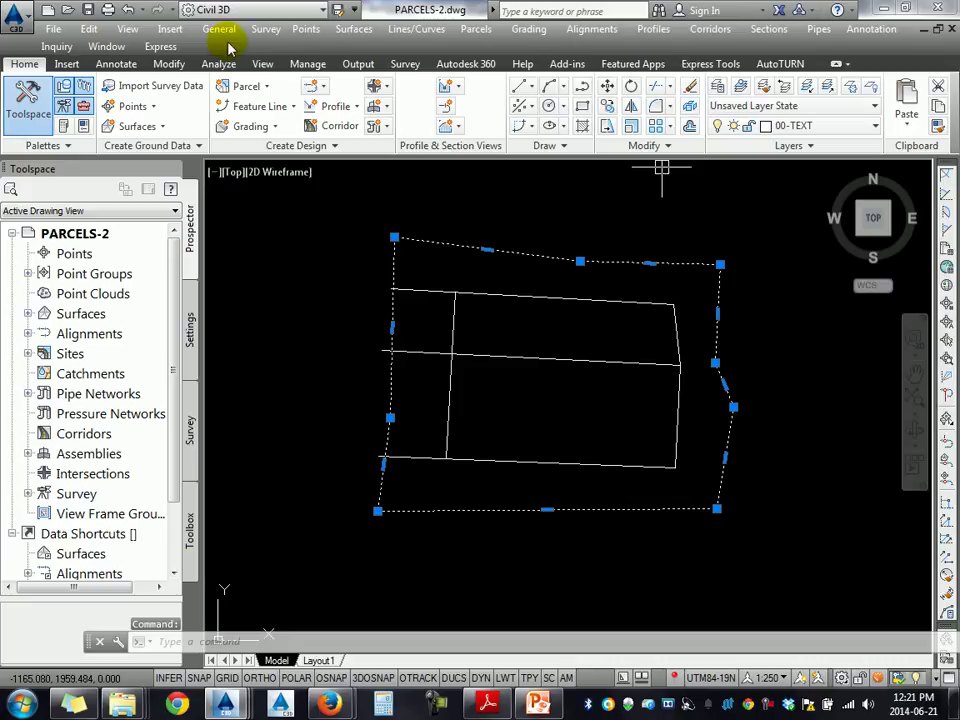
pyautogui.click(66, 12)
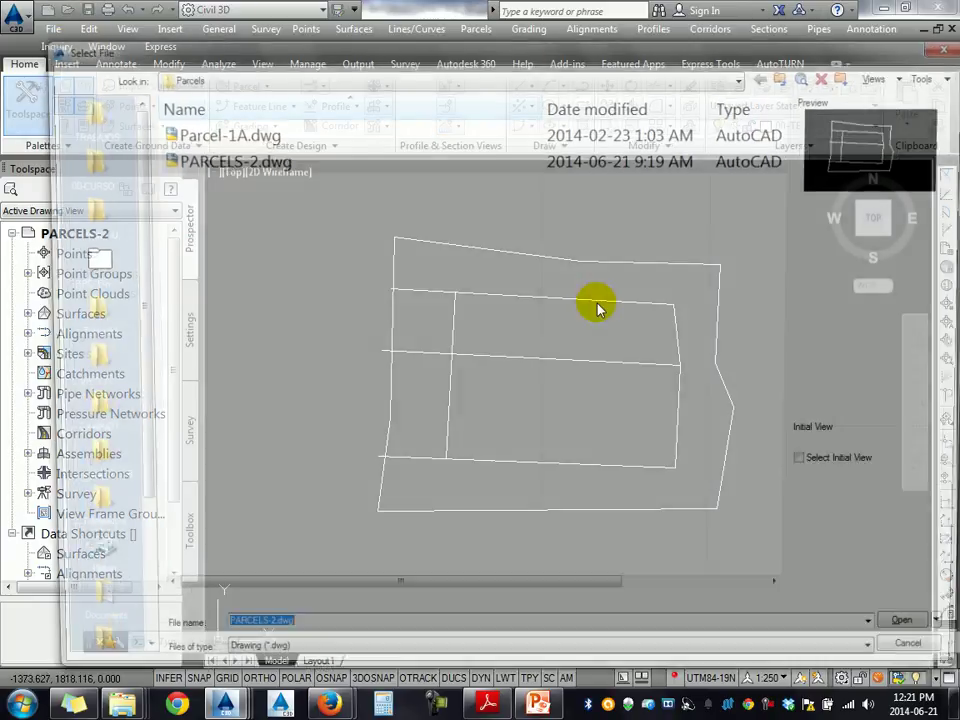
pyautogui.click(185, 80)
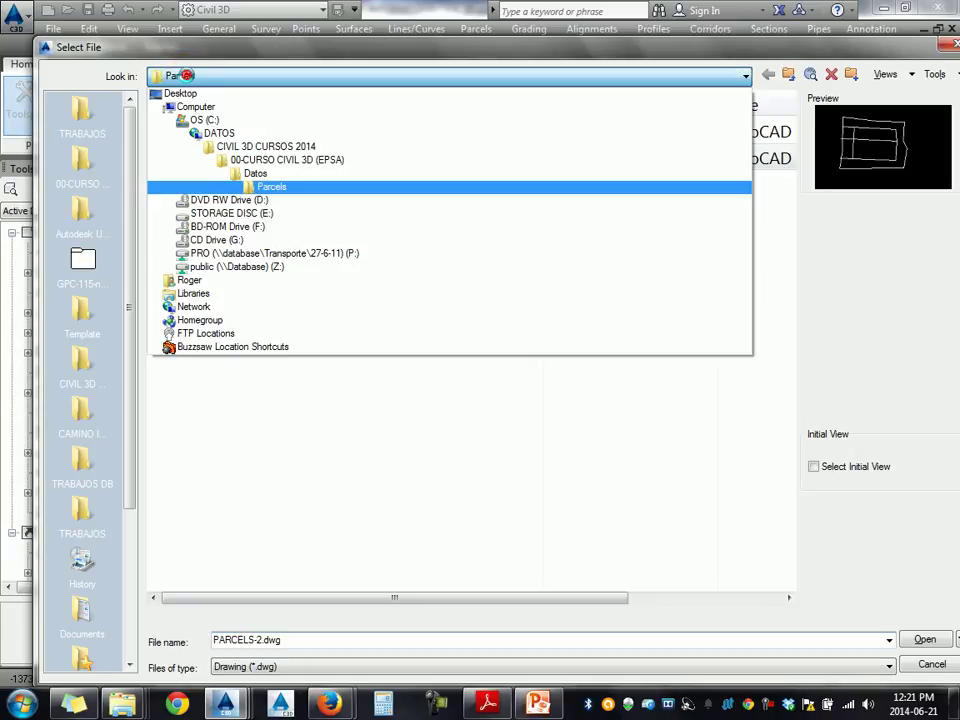
pyautogui.click(943, 683)
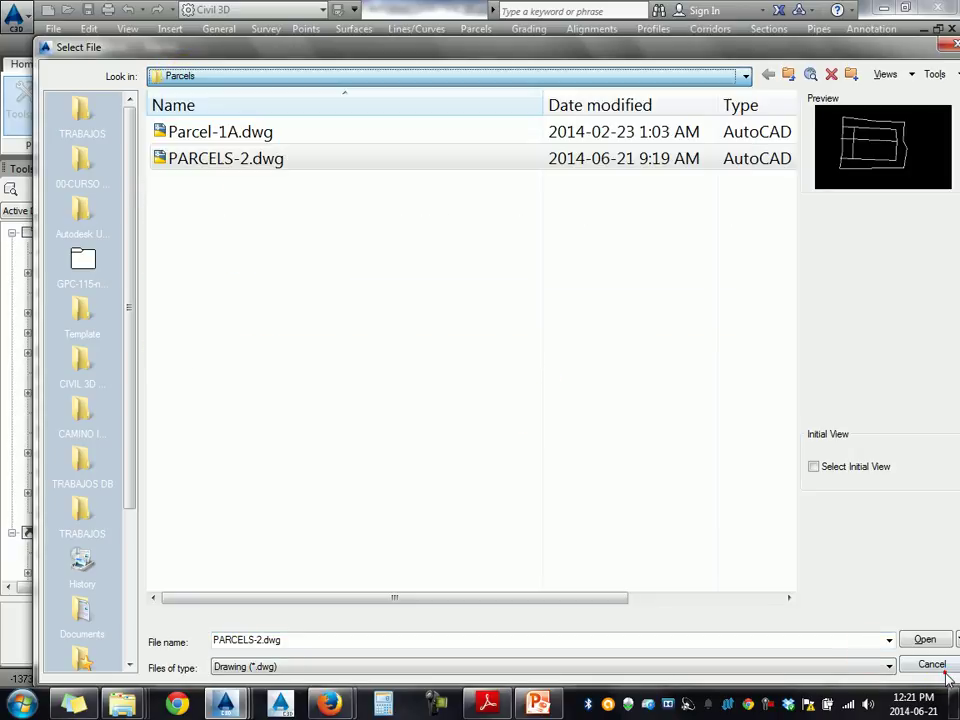
pyautogui.click(932, 664)
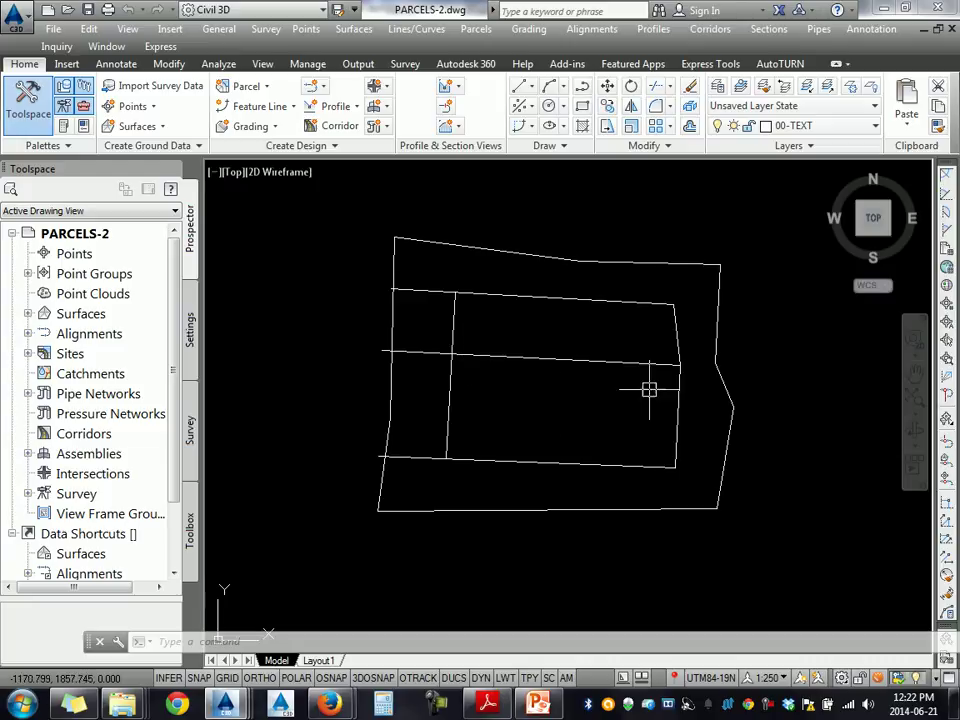
pyautogui.click(508, 516)
pyautogui.click(422, 526)
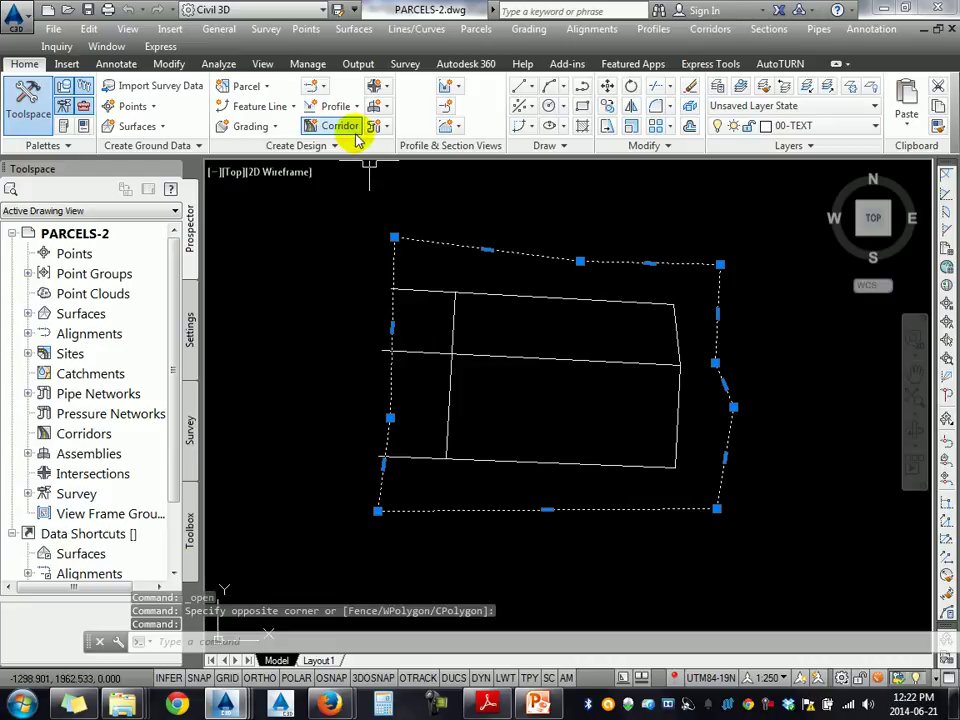
# Start Create Parcel from Objects for the boundary and assign it to Site 1 with Property style.
pyautogui.click(252, 87)
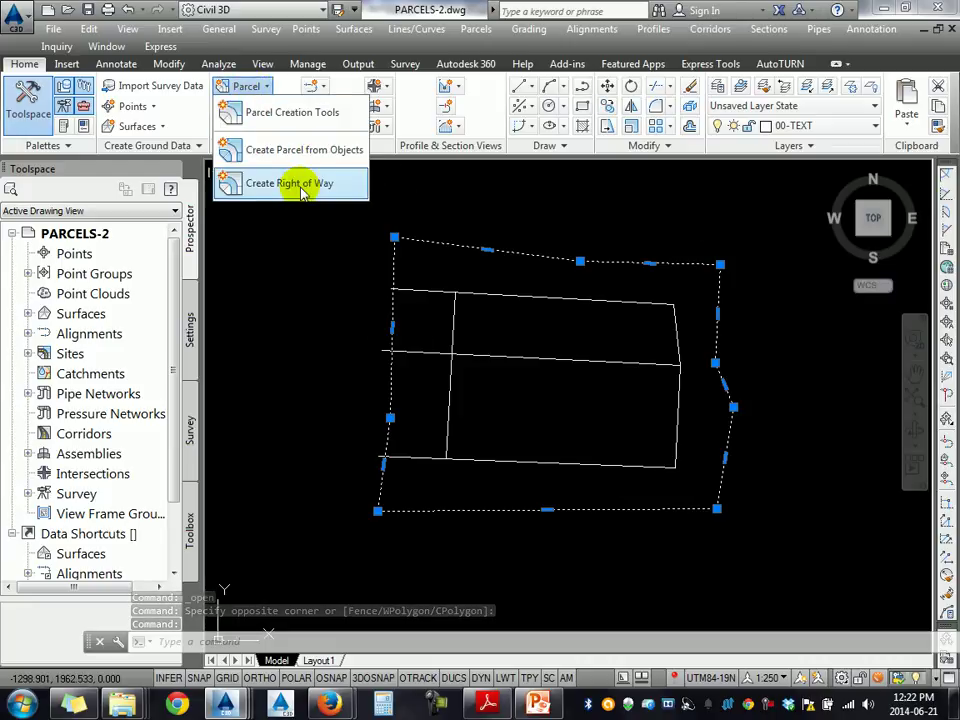
pyautogui.click(318, 152)
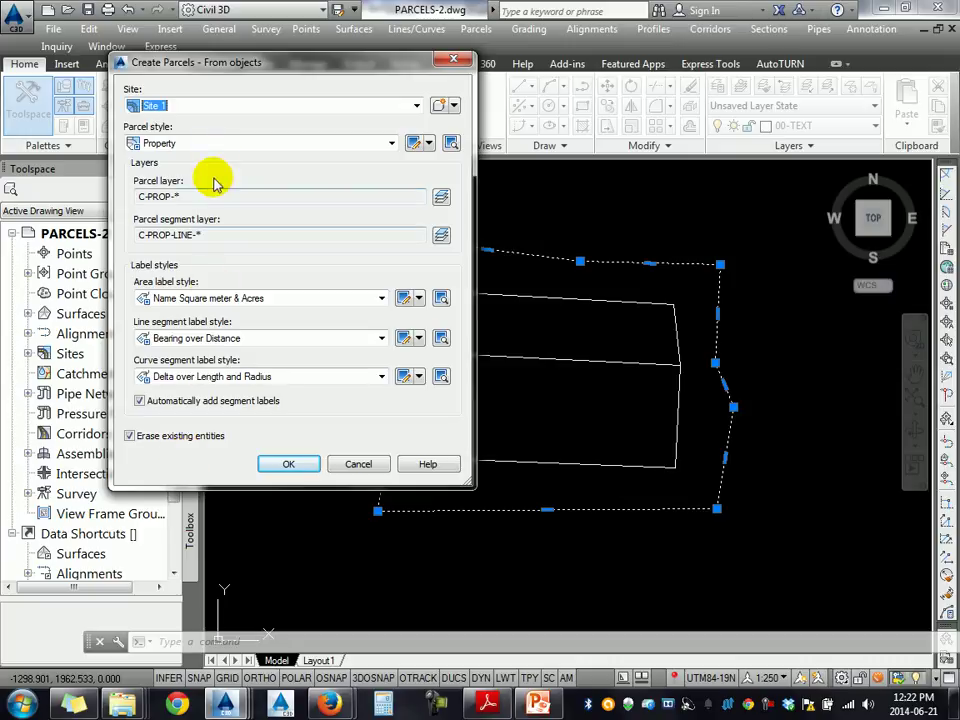
pyautogui.moveTo(203, 72); pyautogui.dragTo(207, 58)
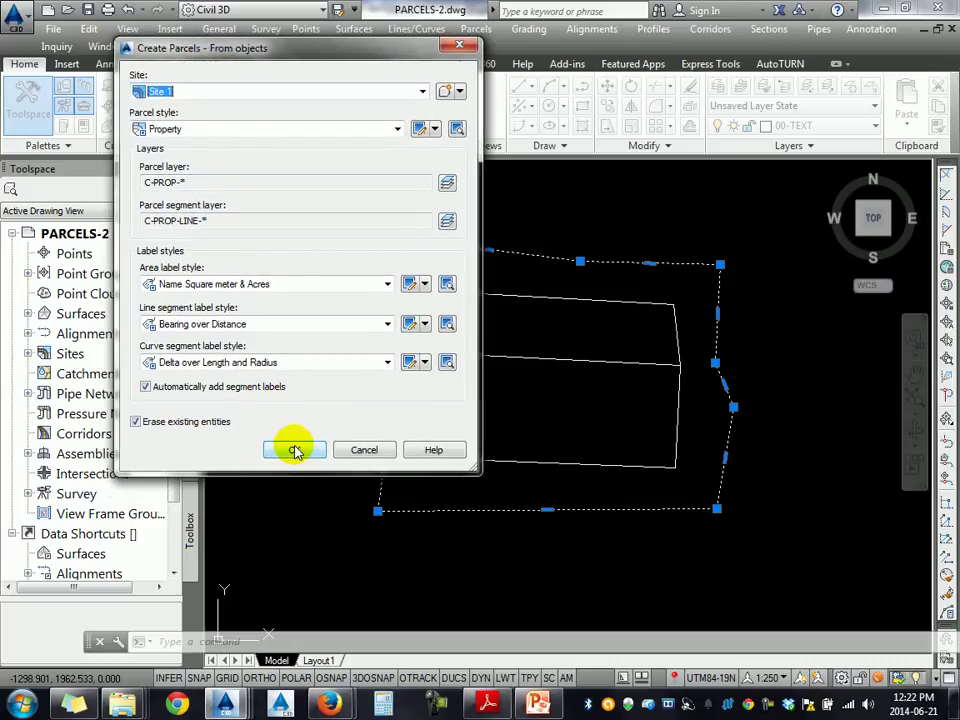
pyautogui.click(165, 91)
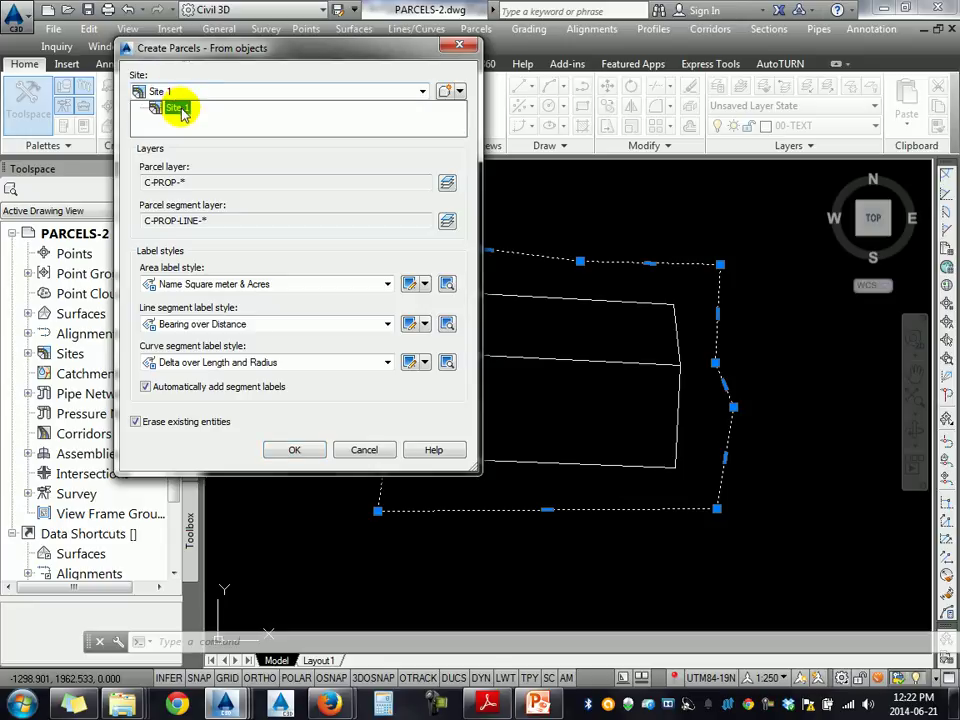
pyautogui.click(178, 108)
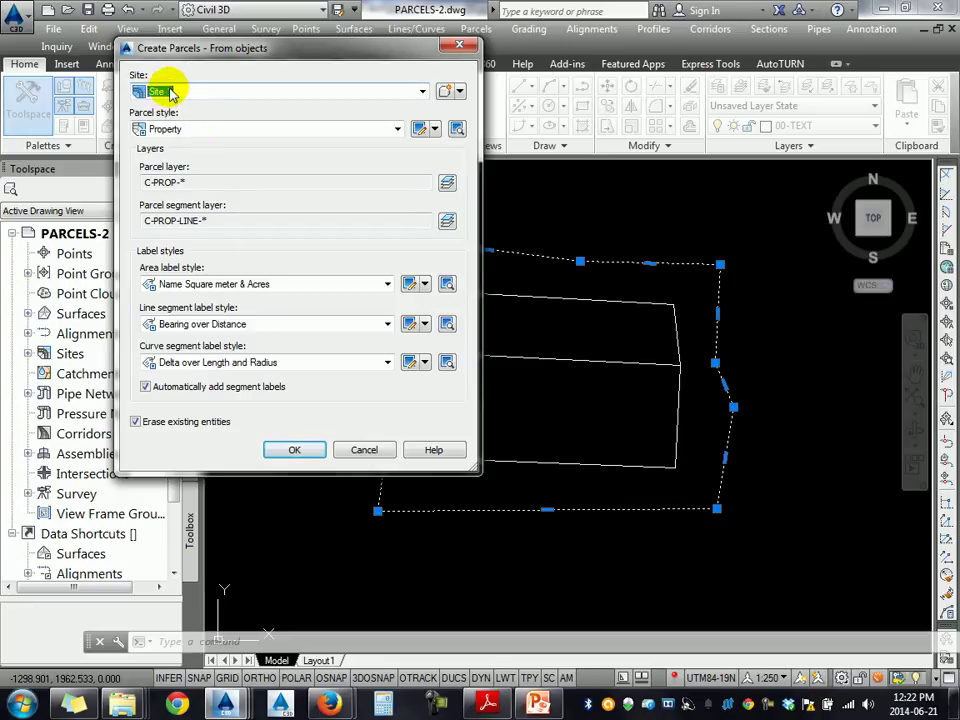
pyautogui.click(297, 450)
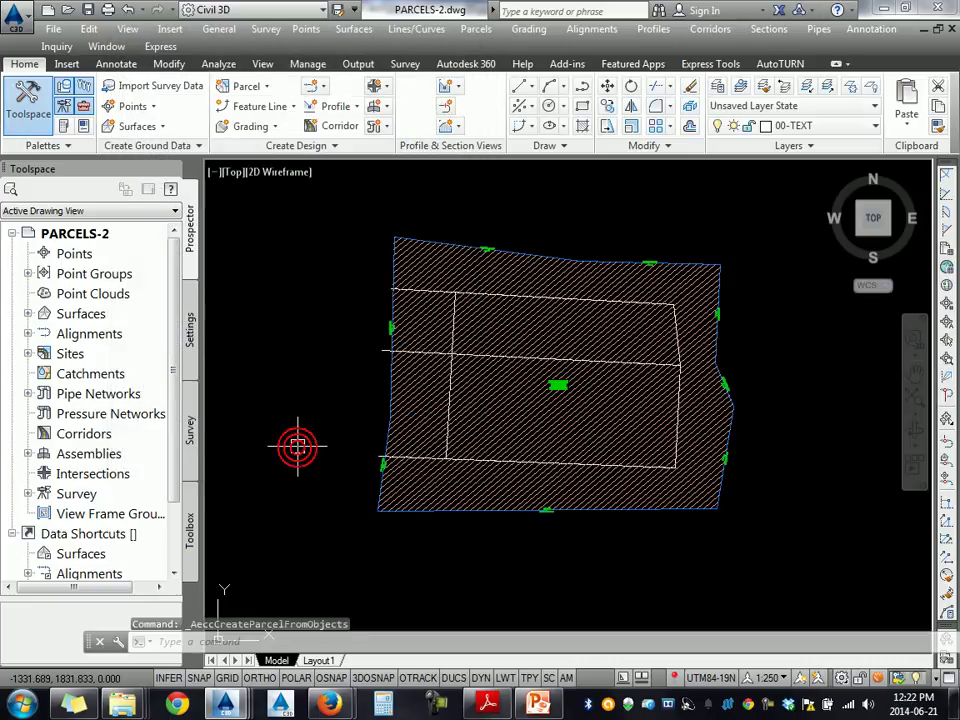
pyautogui.scroll(4, 501, 380)
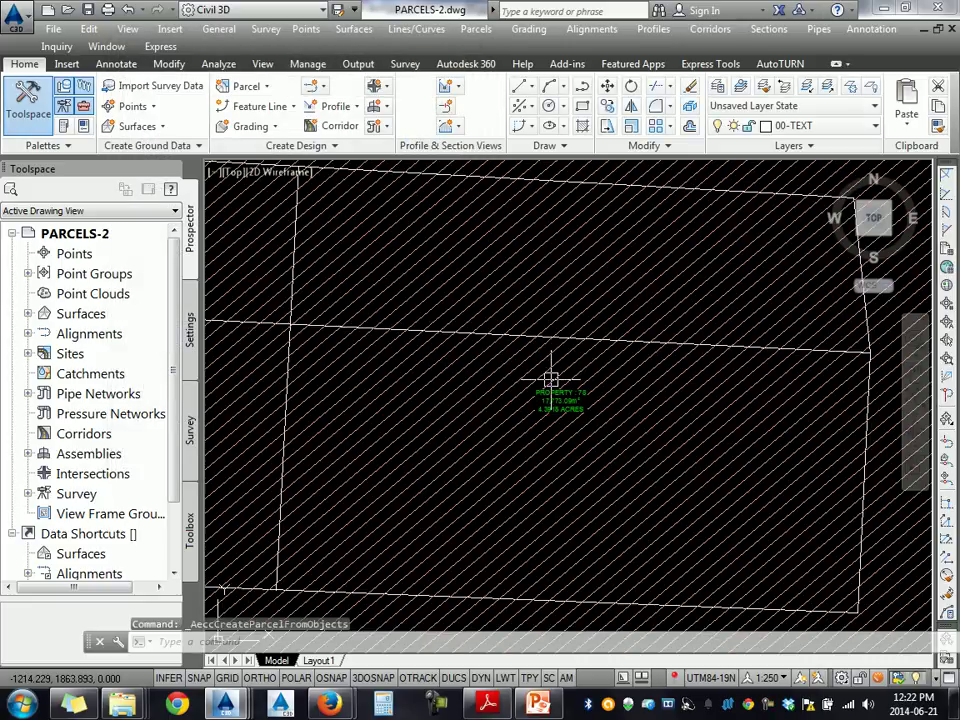
pyautogui.scroll(-5, 550, 379)
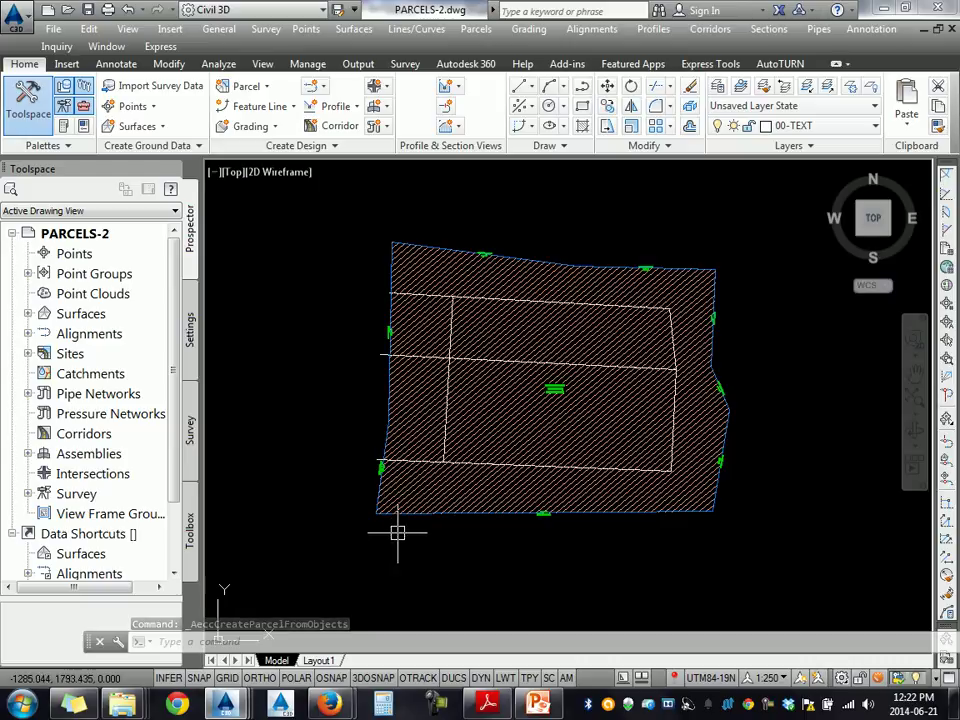
pyautogui.press('Escape')
pyautogui.press('Escape')
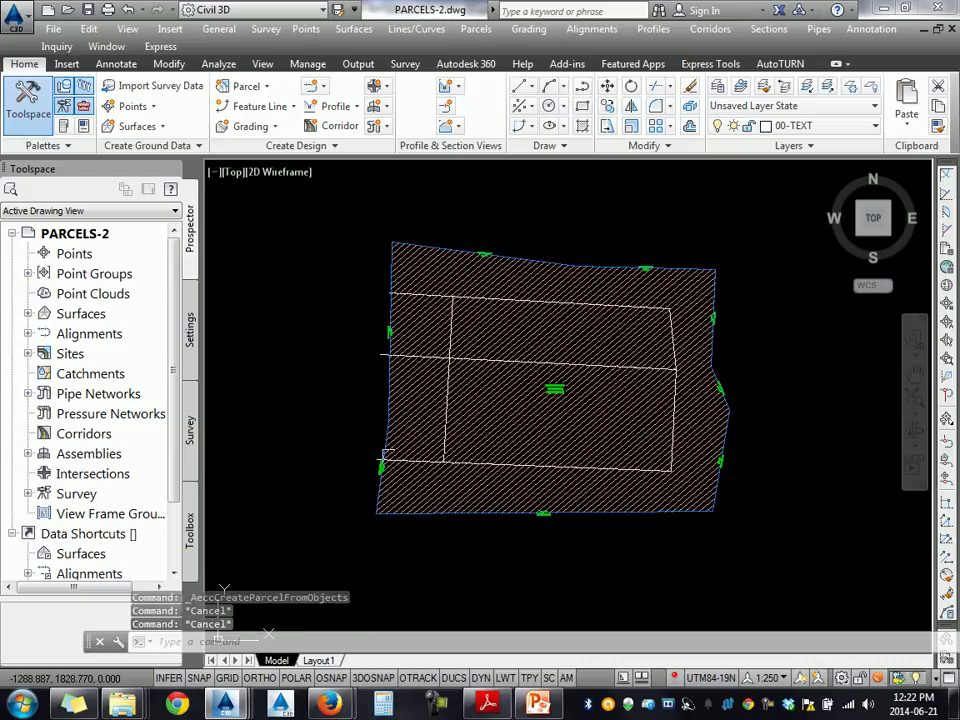
pyautogui.scroll(2, 382, 458)
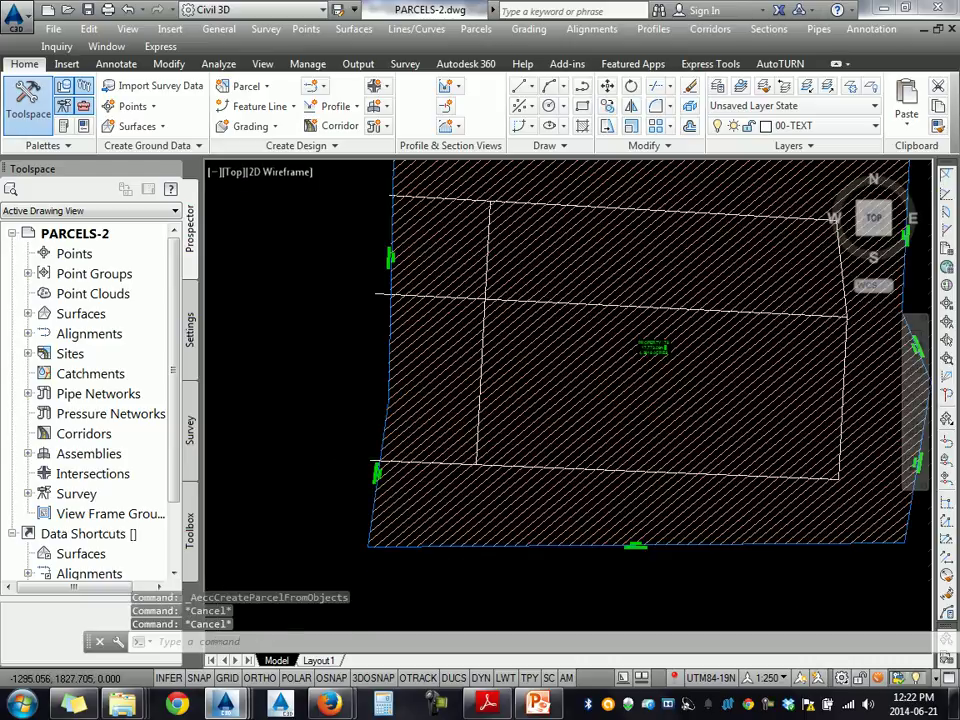
pyautogui.scroll(2, 370, 458)
pyautogui.click(367, 456)
pyautogui.scroll(-5, 343, 450)
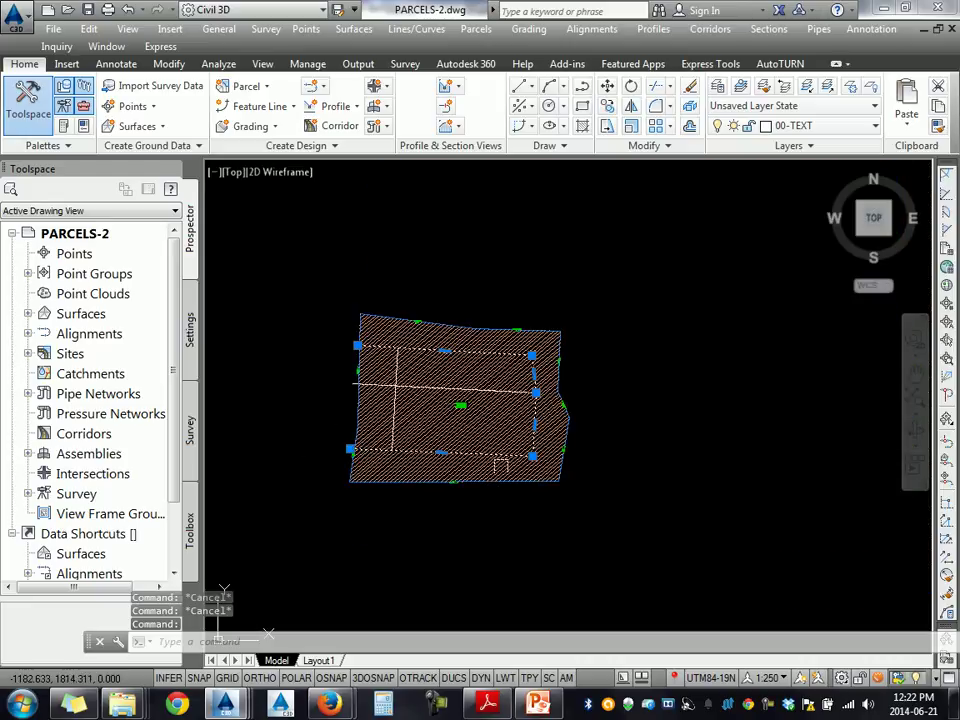
pyautogui.scroll(2, 428, 352)
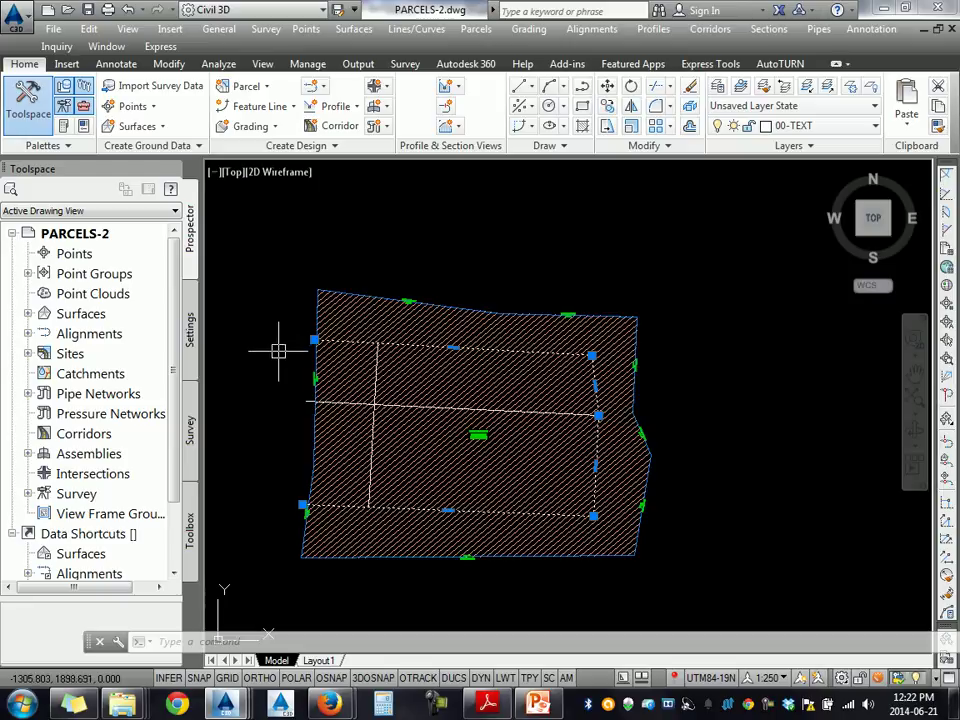
pyautogui.moveTo(349, 392); pyautogui.dragTo(424, 349, button='middle')
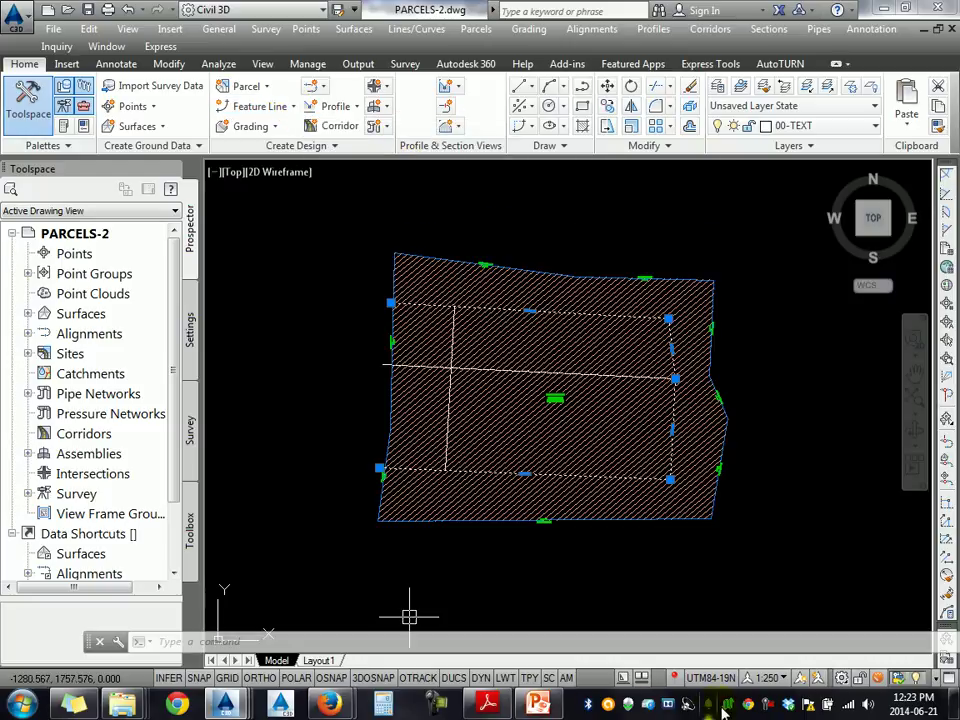
pyautogui.click(770, 708)
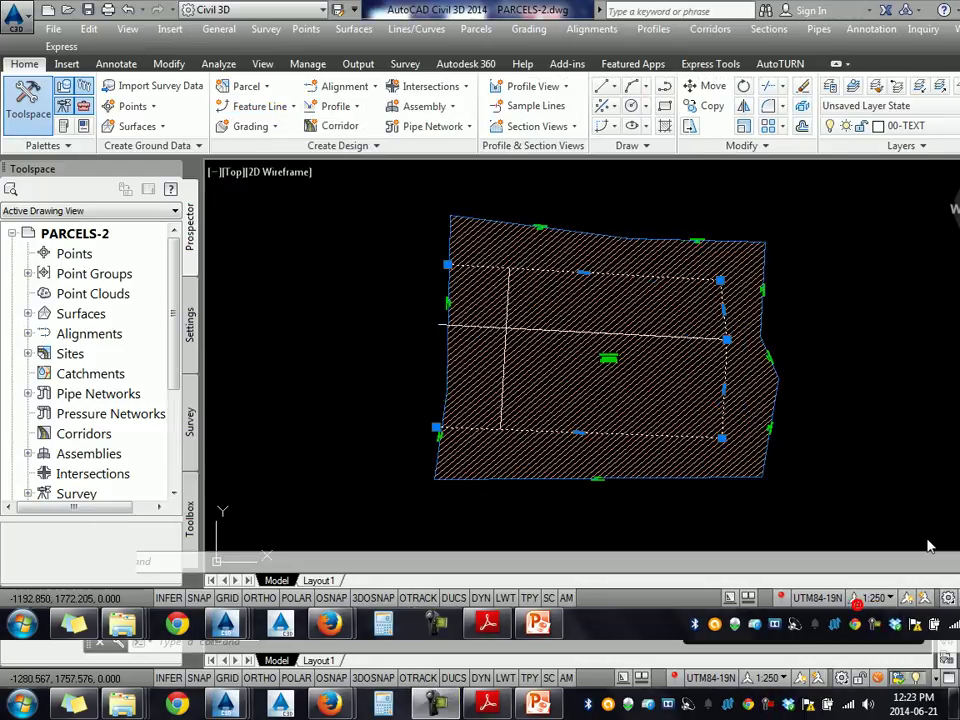
pyautogui.click(368, 89)
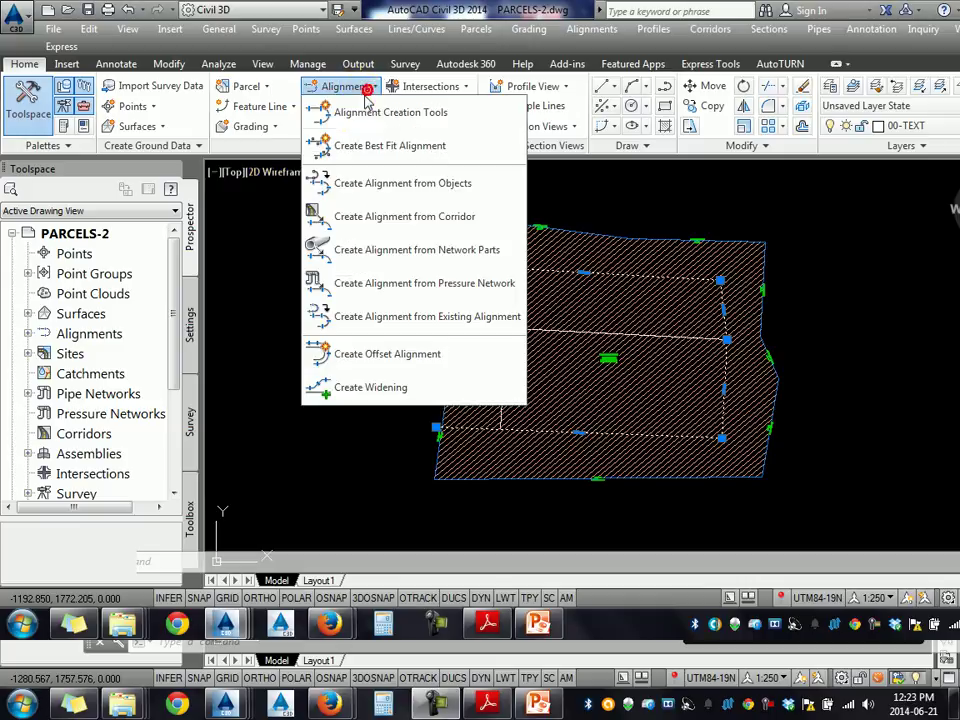
pyautogui.click(454, 183)
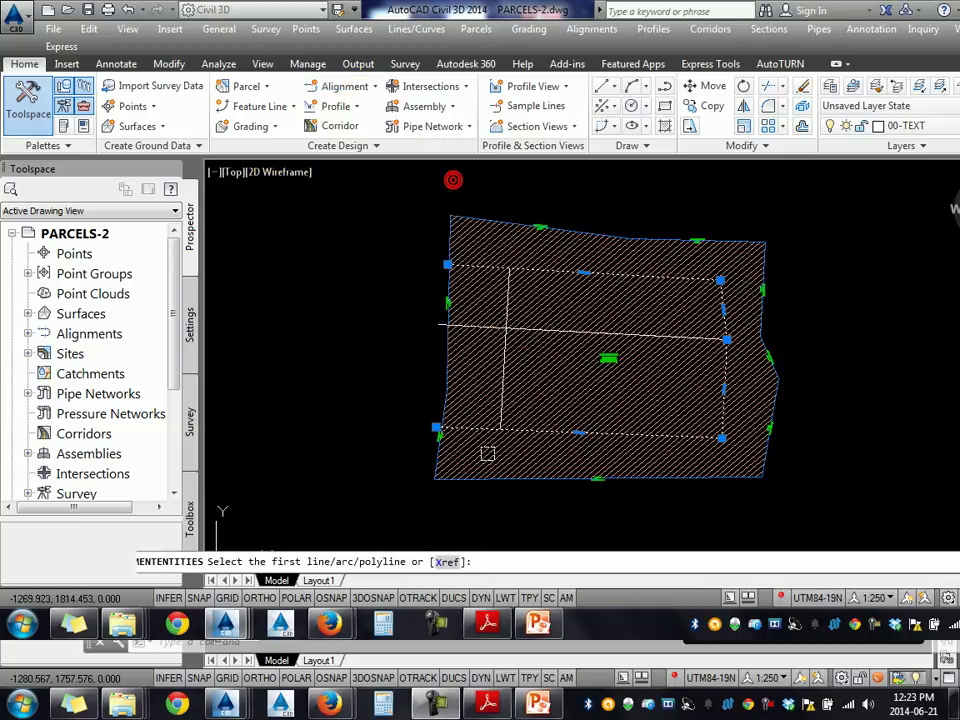
pyautogui.scroll(3, 453, 435)
pyautogui.scroll(2, 397, 410)
pyautogui.click(370, 394)
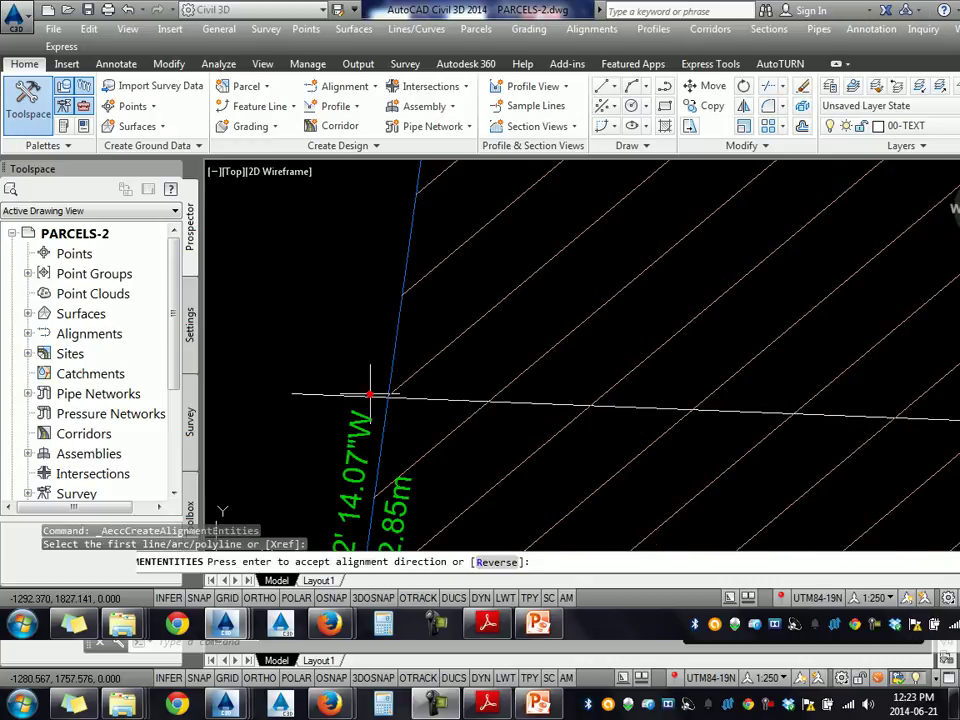
pyautogui.scroll(-3, 375, 392)
pyautogui.scroll(-4, 559, 420)
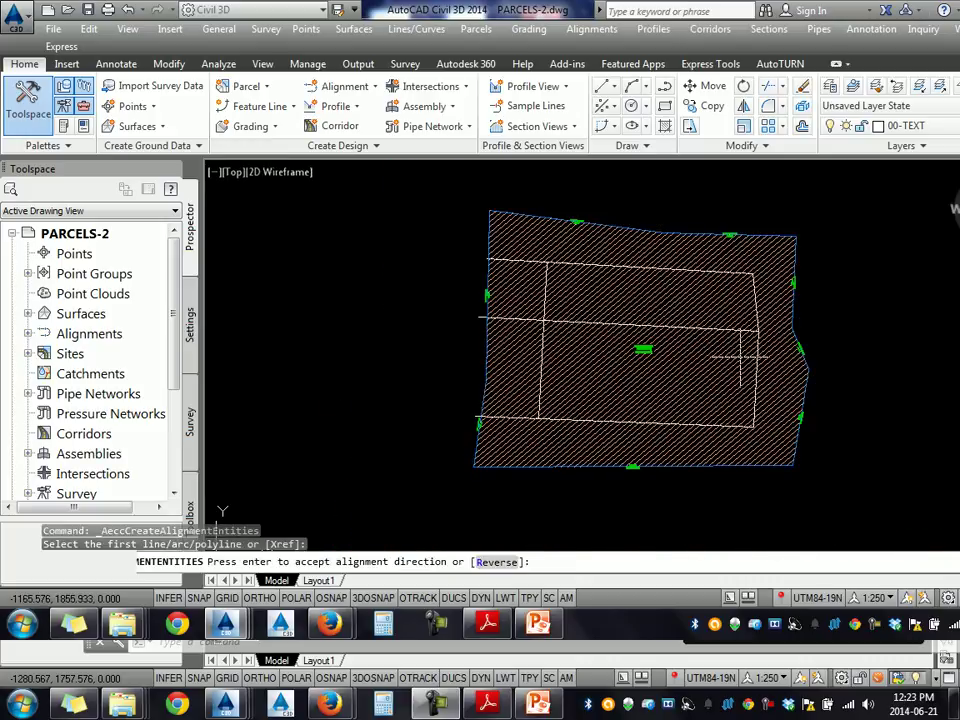
pyautogui.press('Escape')
pyautogui.press('Escape')
pyautogui.press('Escape')
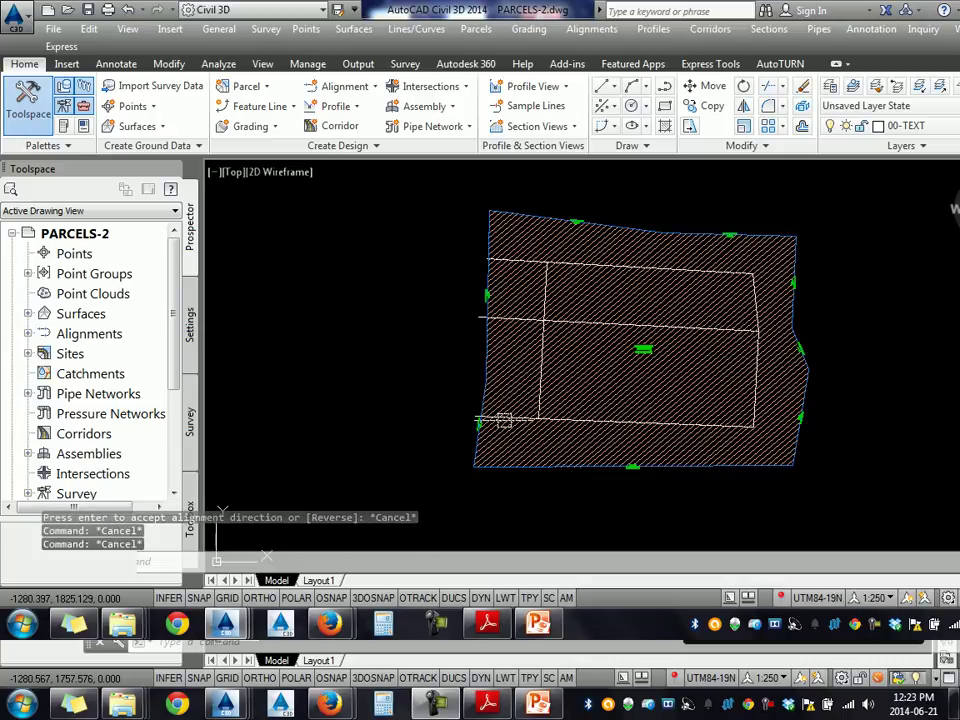
pyautogui.scroll(3, 490, 412)
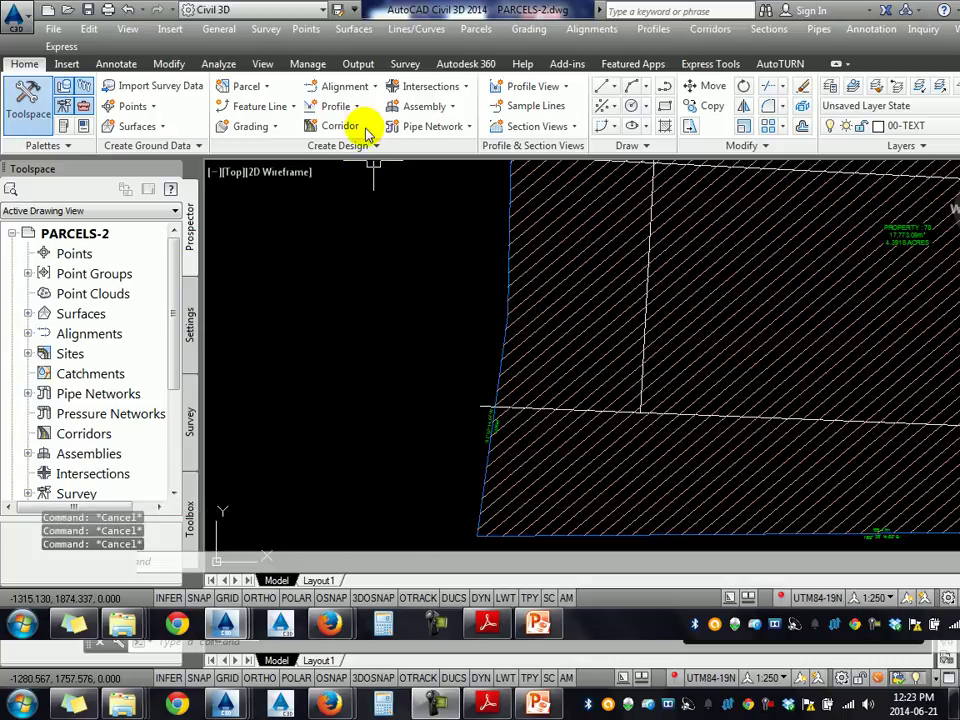
# Start Create Alignment from Objects and pick the polyline around the inner lots.
pyautogui.click(345, 87)
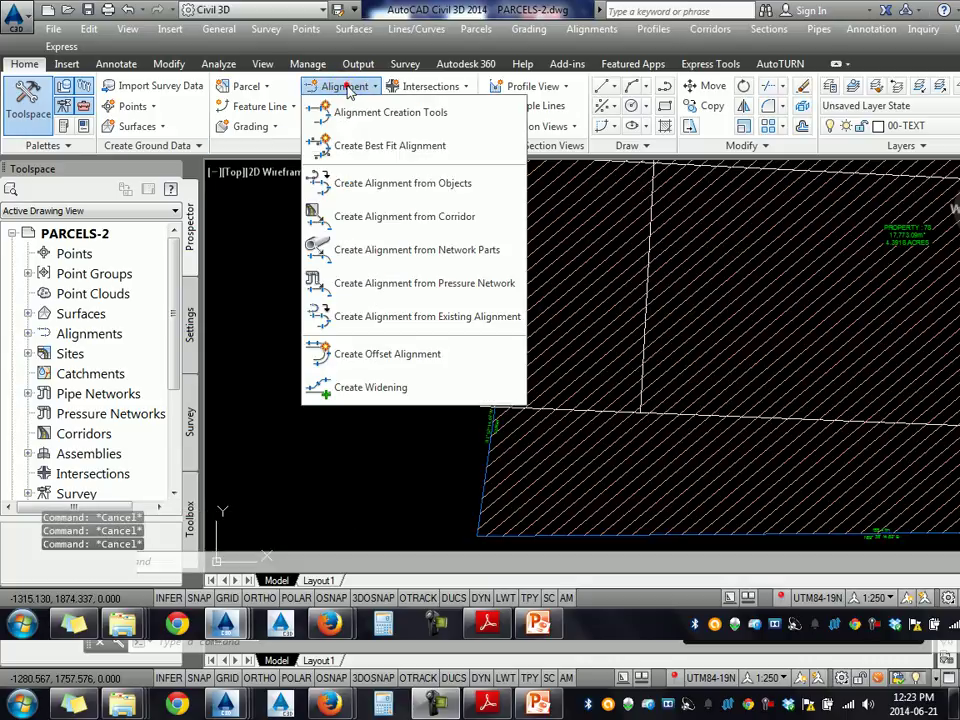
pyautogui.click(22, 64)
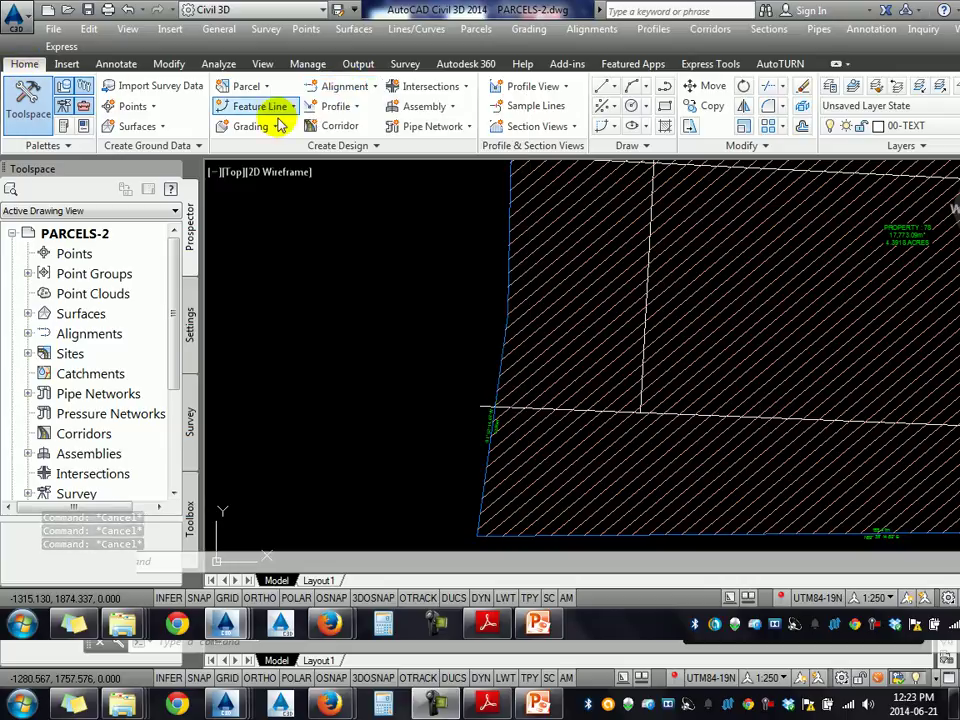
pyautogui.click(362, 87)
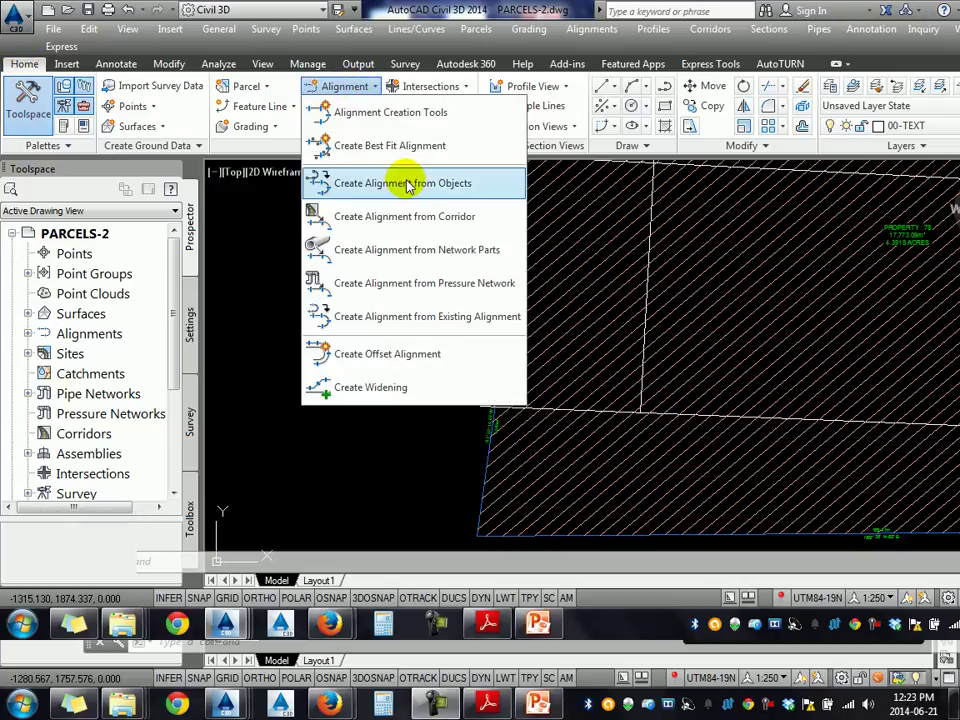
pyautogui.moveTo(470, 184)
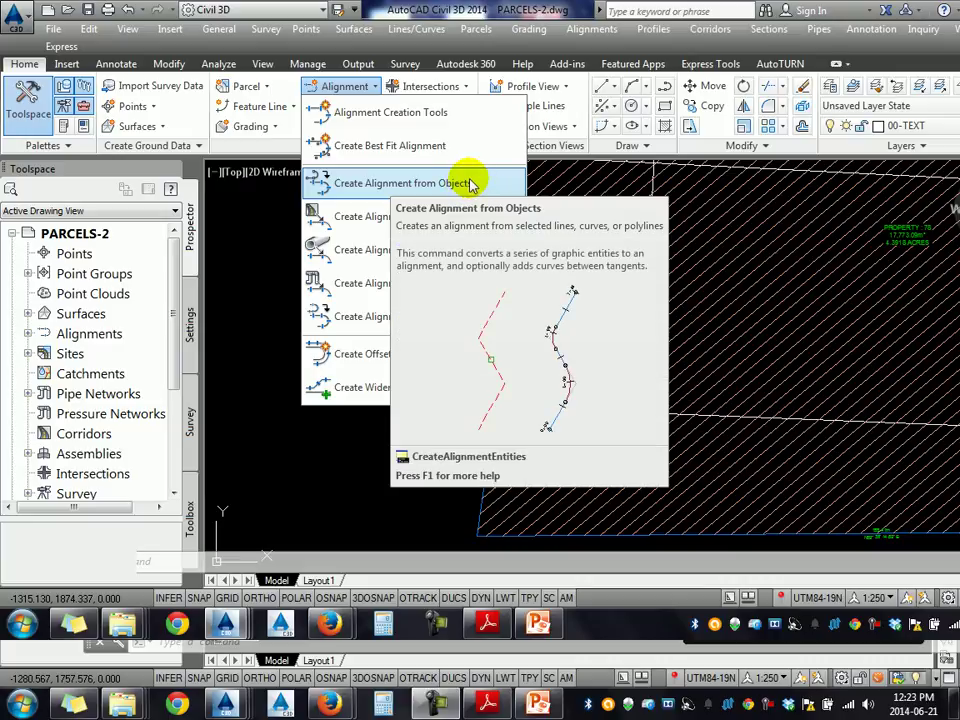
pyautogui.click(472, 185)
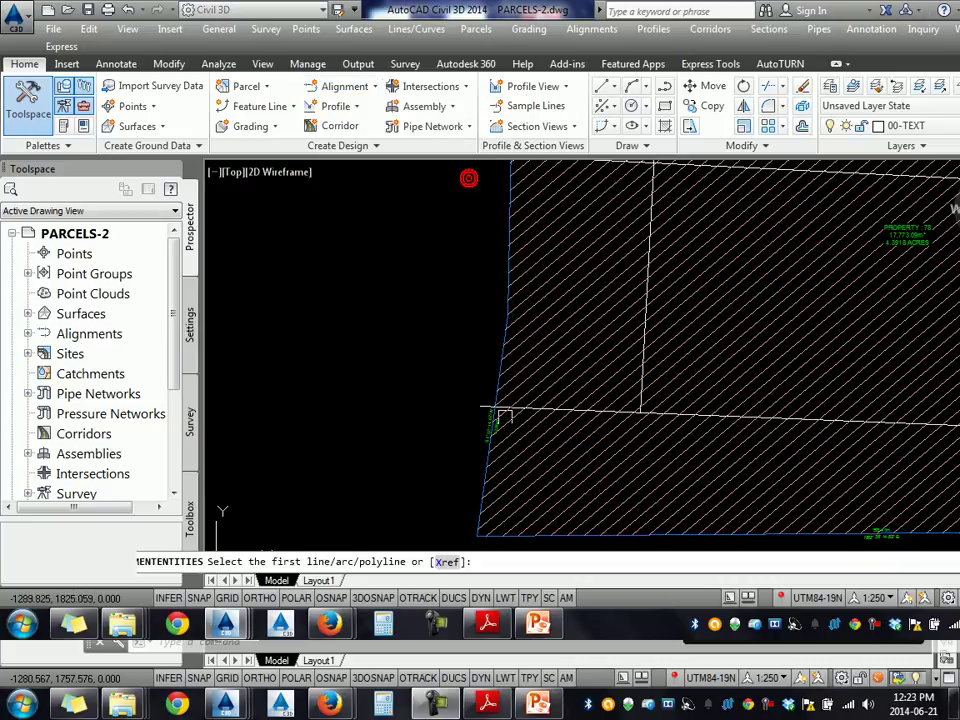
pyautogui.scroll(2, 492, 421)
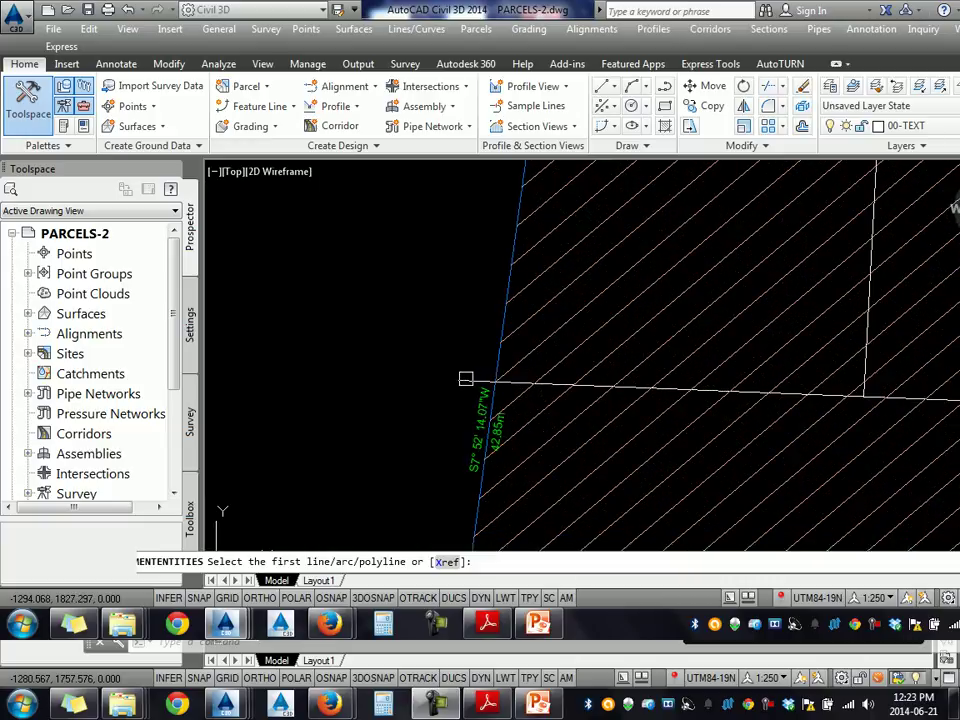
pyautogui.click(466, 378)
pyautogui.scroll(-4, 390, 399)
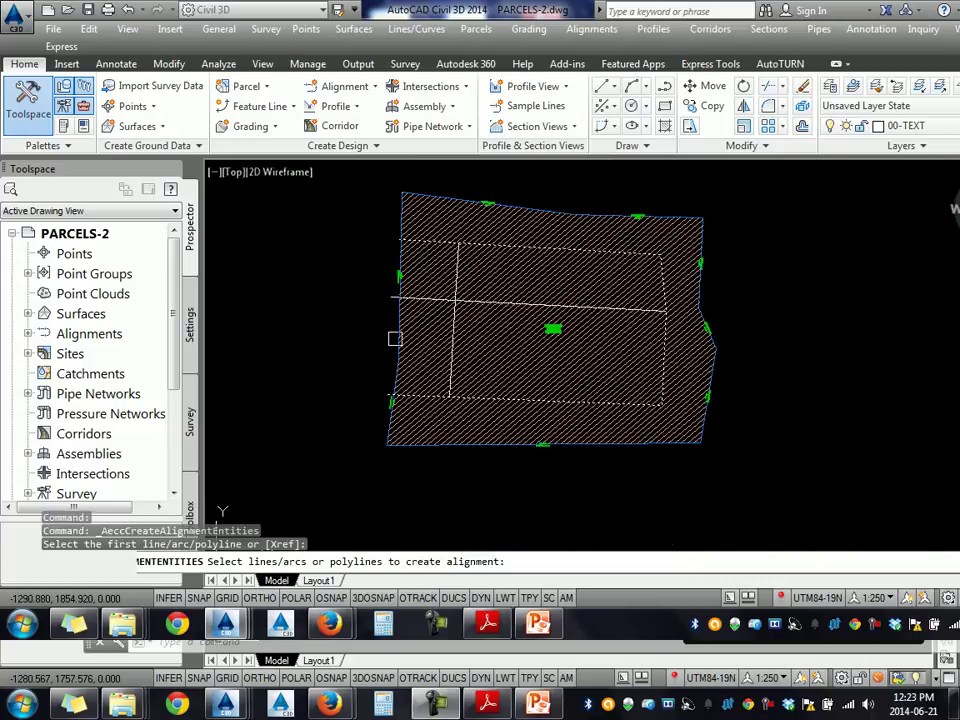
pyautogui.rightClick(513, 356)
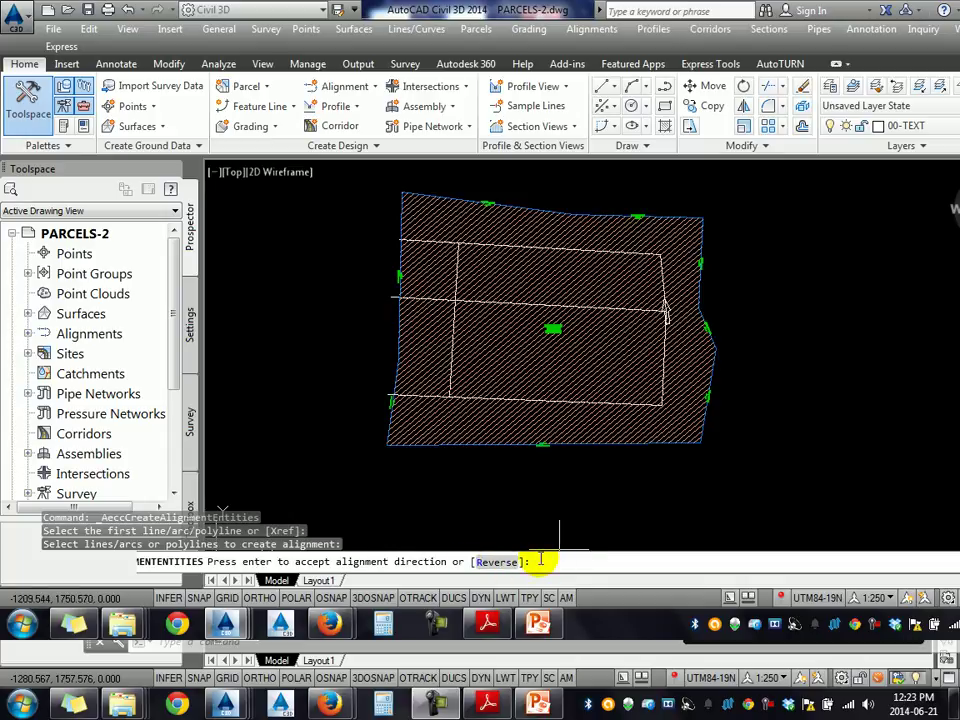
# Accept the alignment direction, name it CALLE-PRINCIPAL, and place it in Site 1.
pyautogui.press('Return')
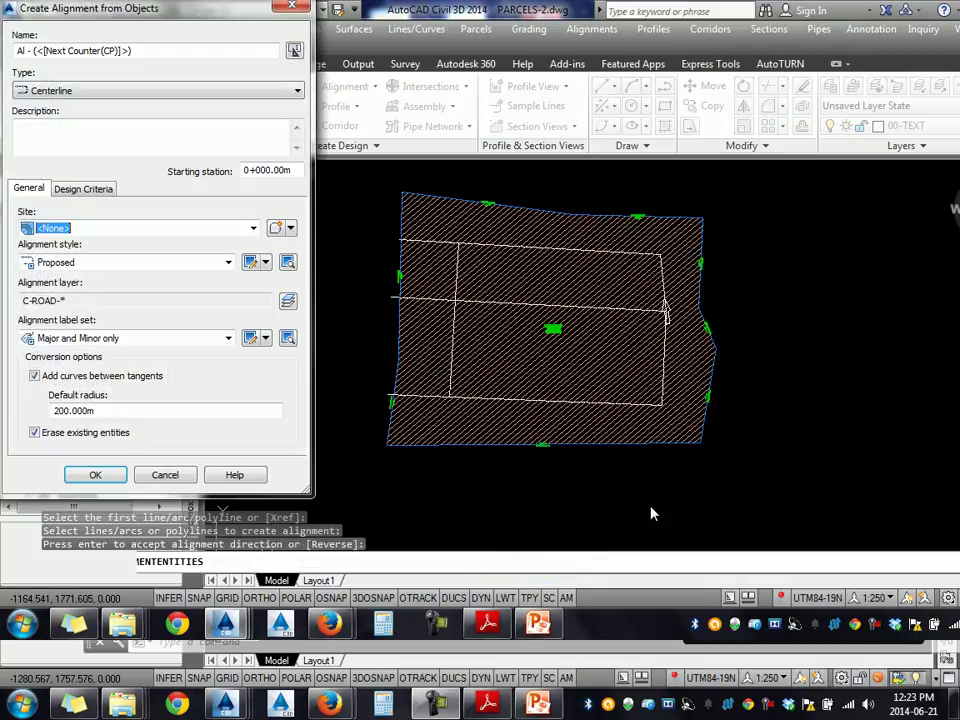
pyautogui.moveTo(125, 8); pyautogui.dragTo(164, 10)
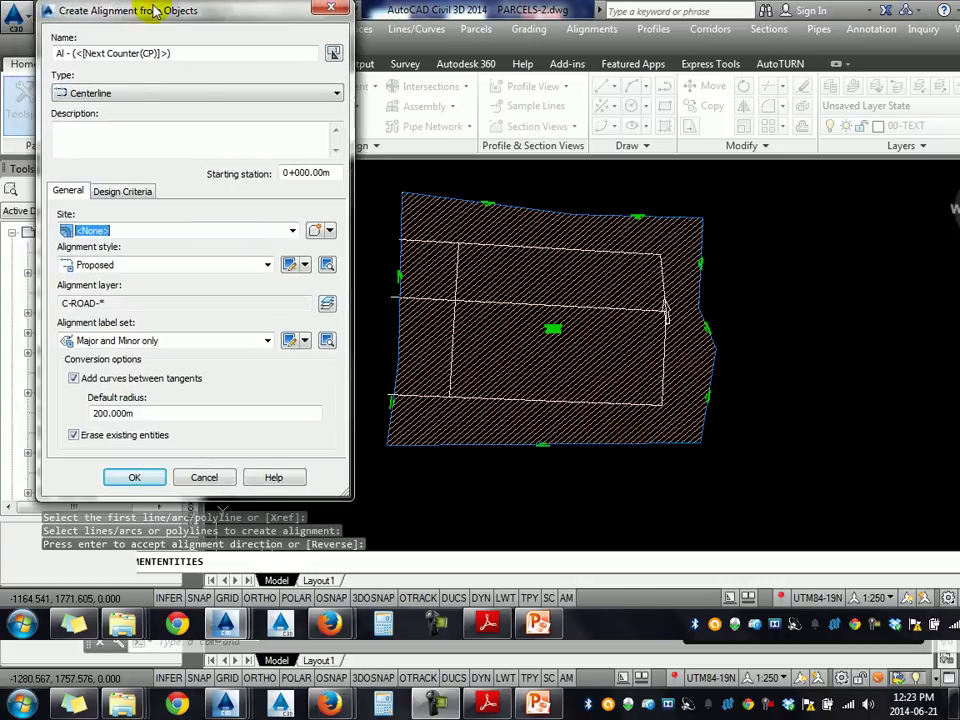
pyautogui.click(193, 52)
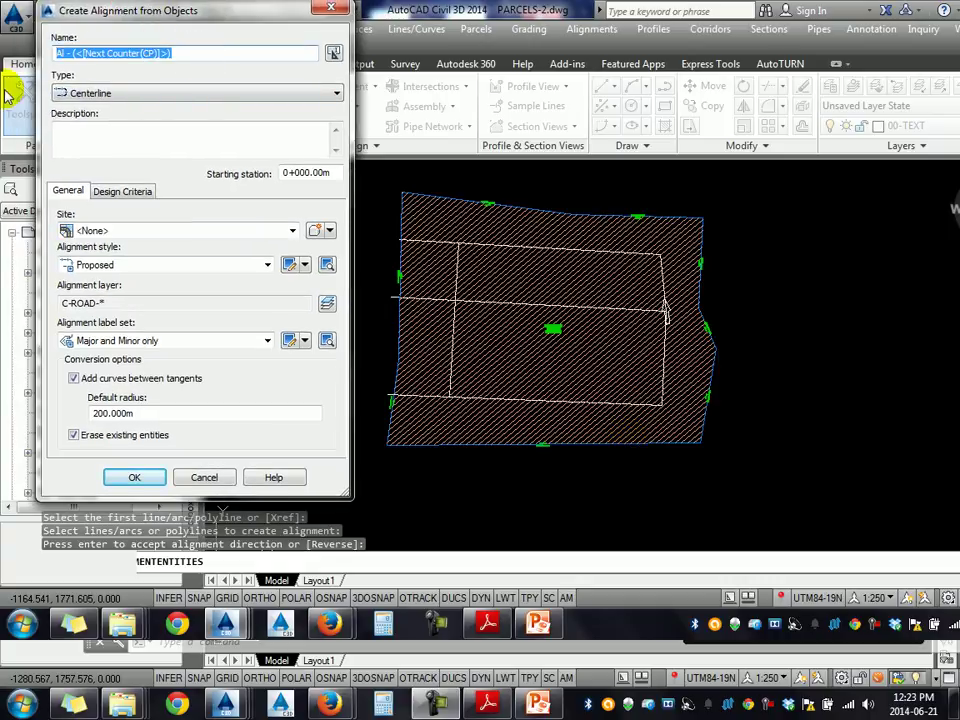
pyautogui.write('CALLE-PRINCIPAL')
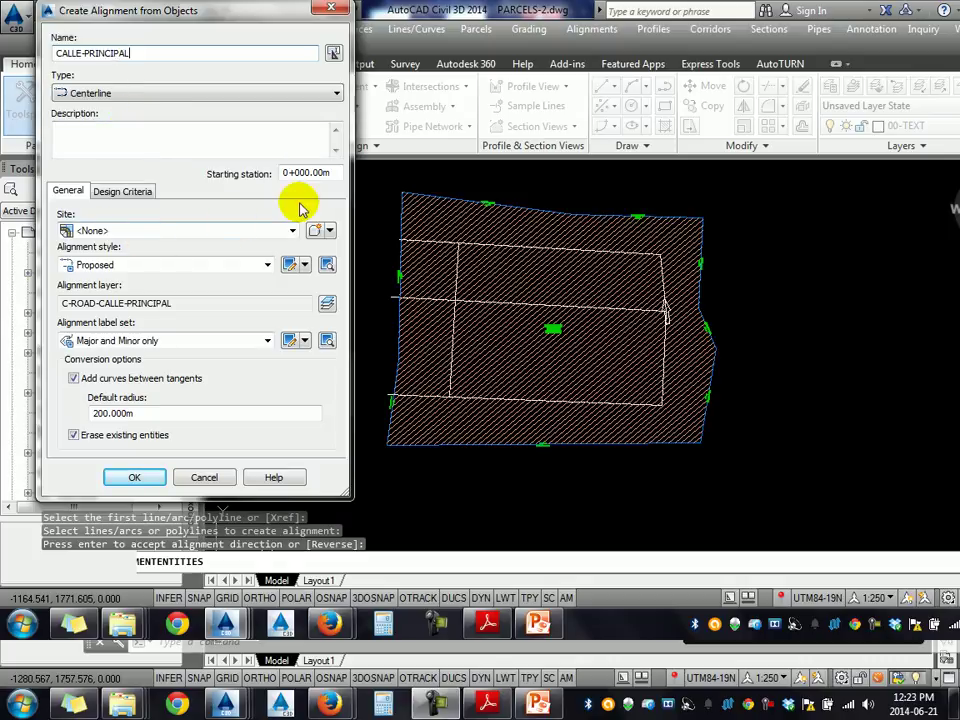
pyautogui.click(104, 233)
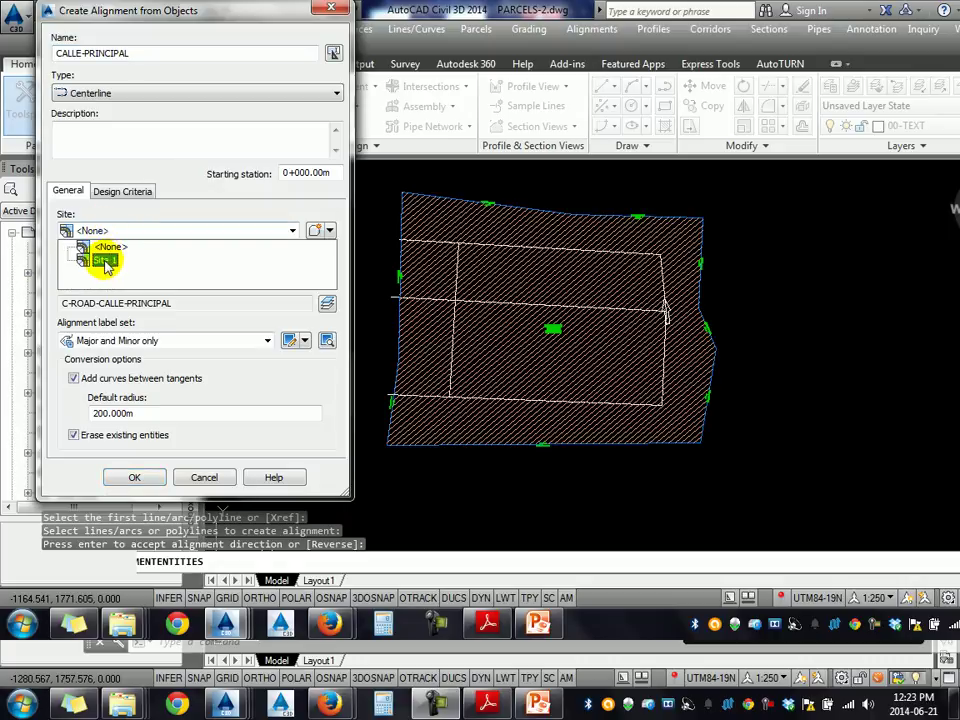
pyautogui.click(104, 261)
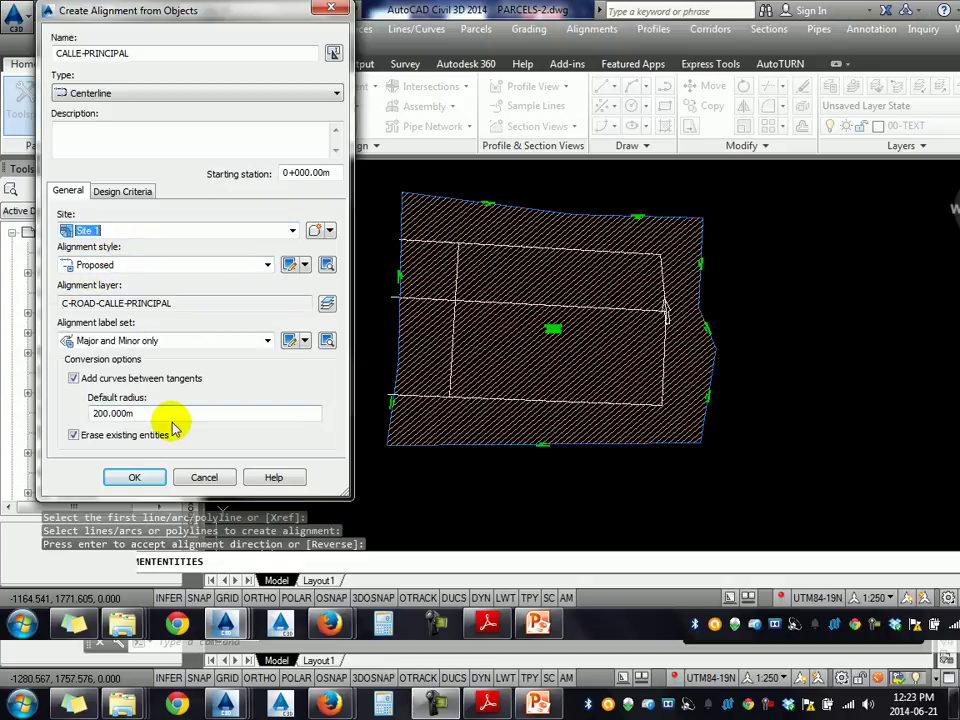
# Set default radius 10, Major and Minor only labels, and Proposed alignment style.
pyautogui.click(140, 412)
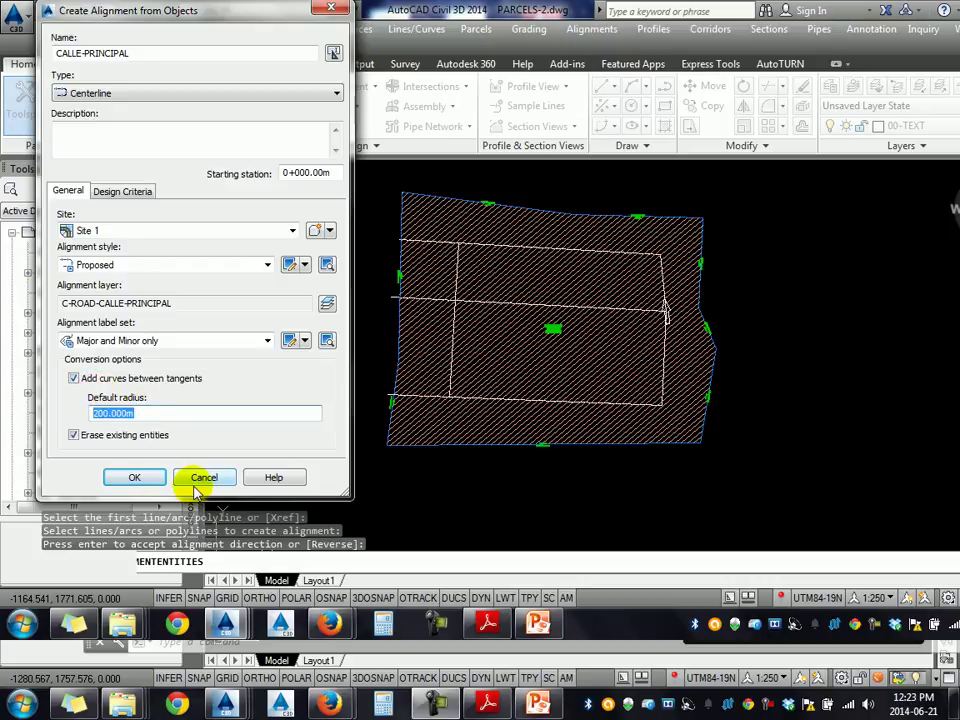
pyautogui.write('10')
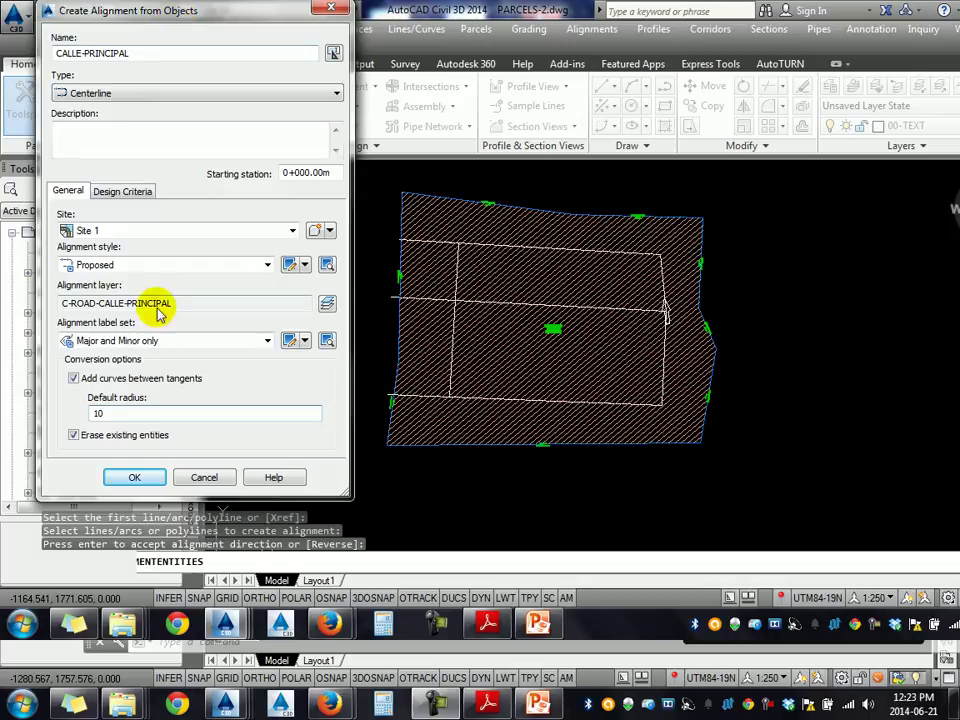
pyautogui.click(148, 341)
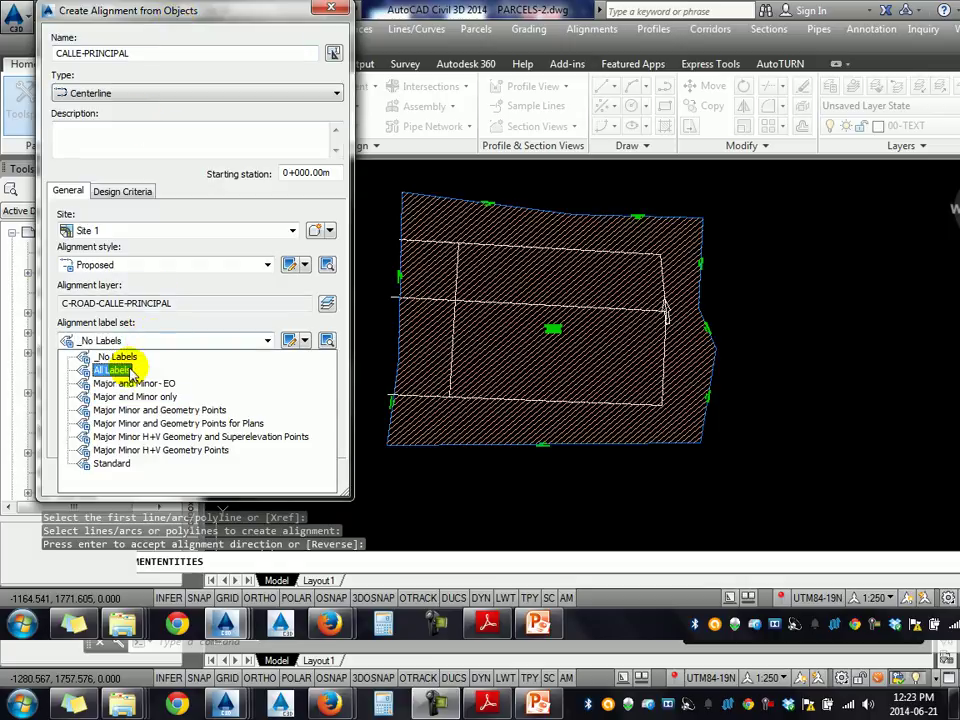
pyautogui.click(147, 397)
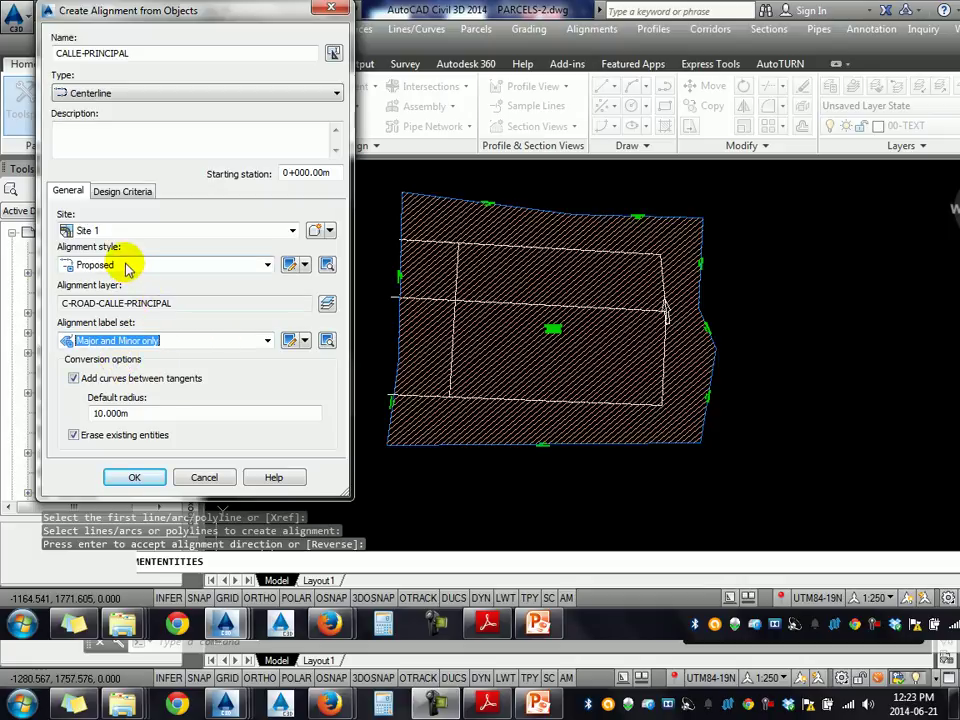
pyautogui.click(128, 265)
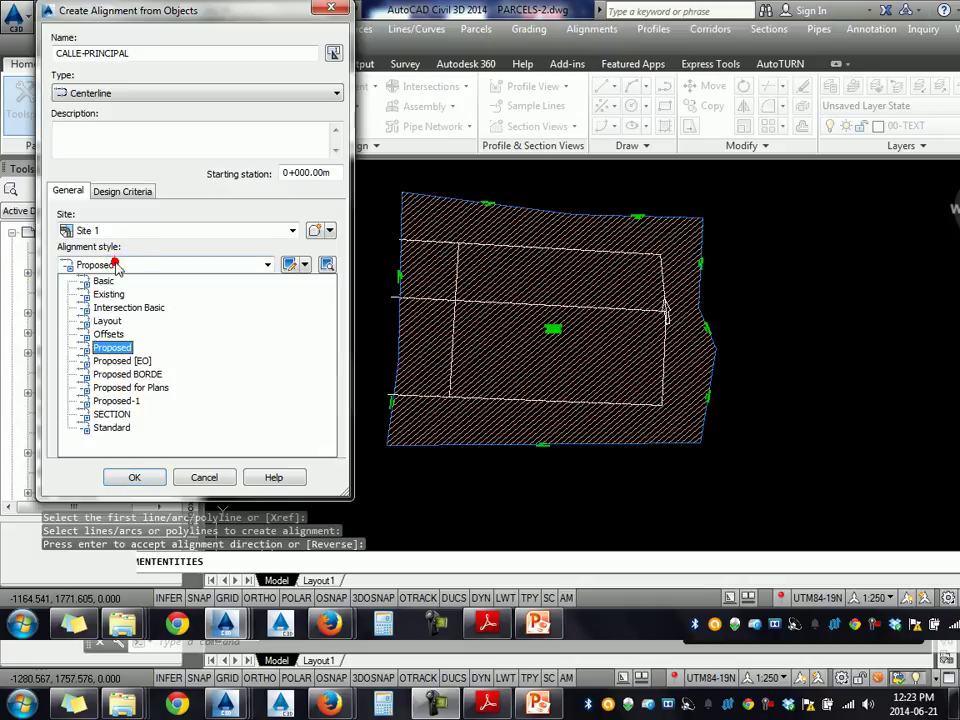
pyautogui.click(118, 350)
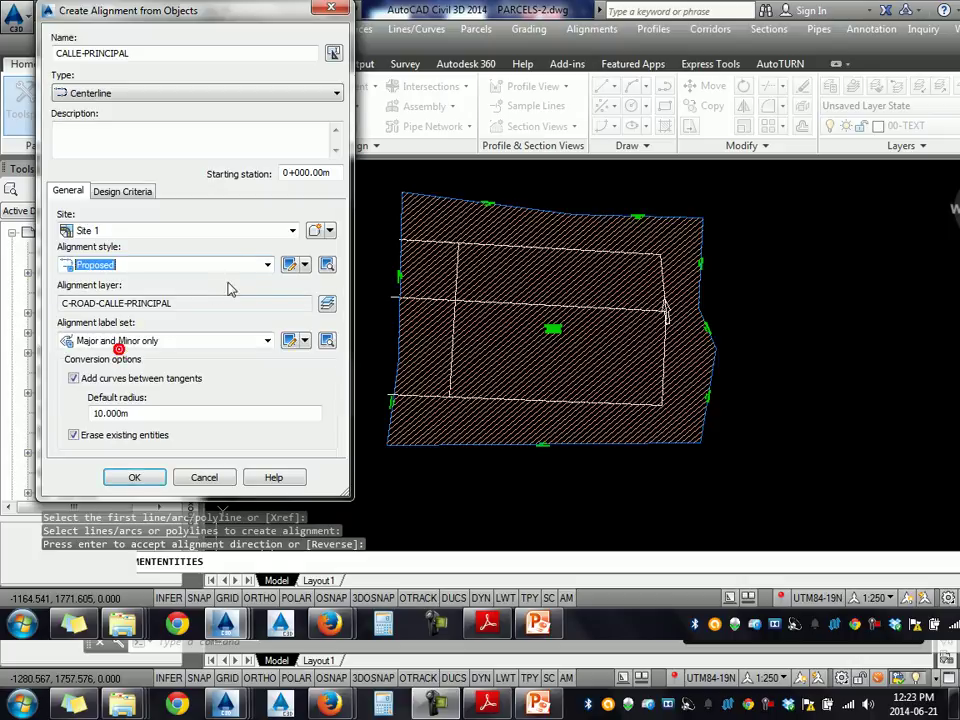
pyautogui.click(286, 266)
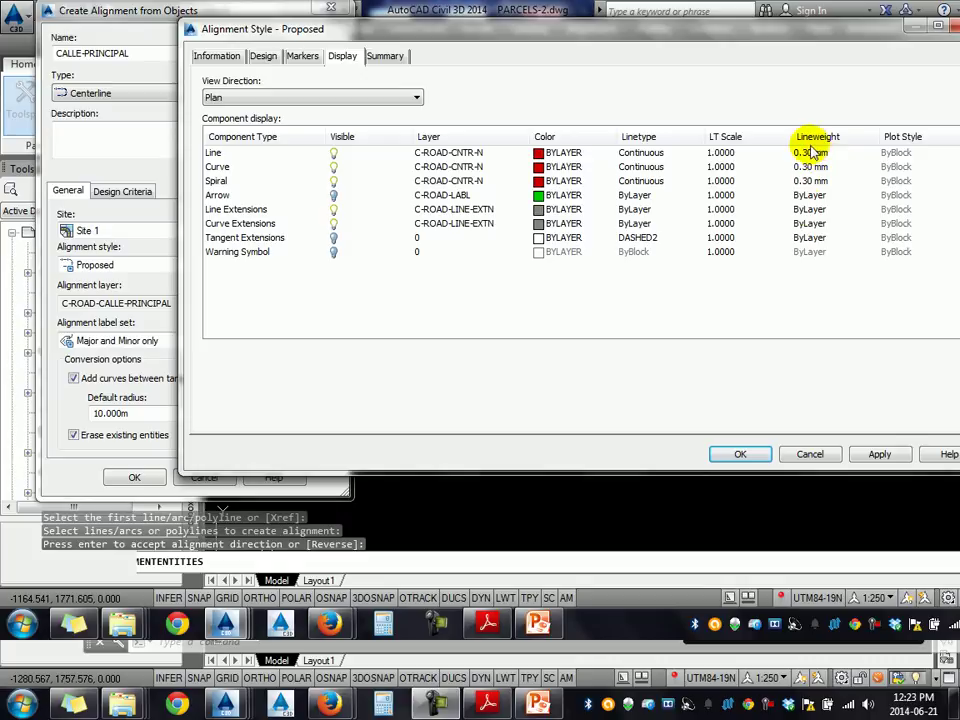
pyautogui.click(740, 454)
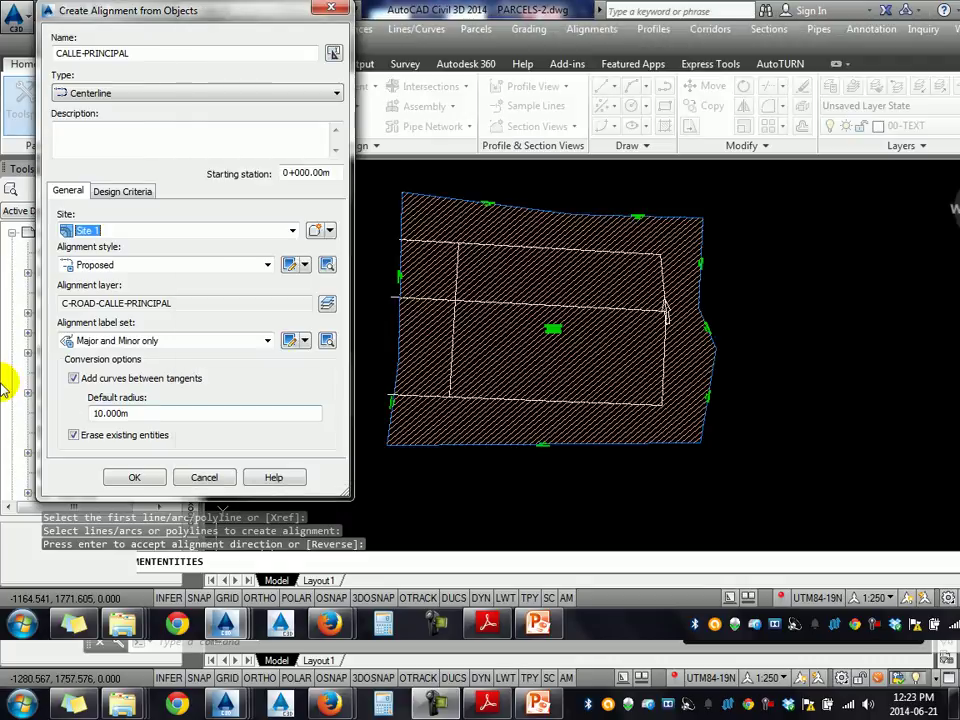
# Create the CALLE-PRINCIPAL alignment and zoom in to check its 0+000 stationing.
pyautogui.click(134, 476)
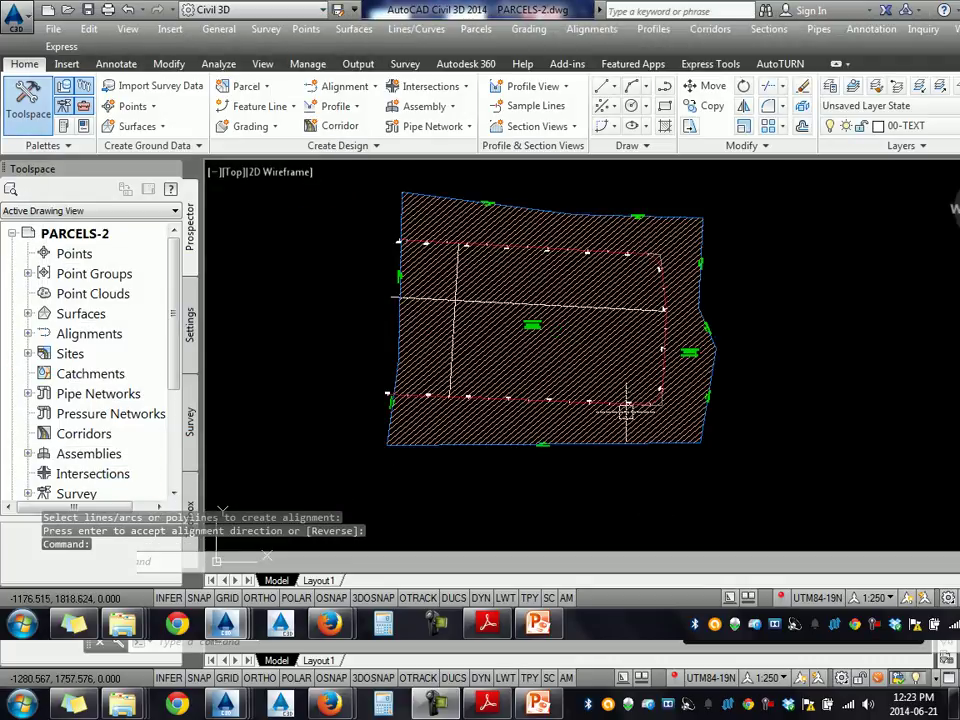
pyautogui.scroll(5, 396, 392)
pyautogui.scroll(4, 370, 412)
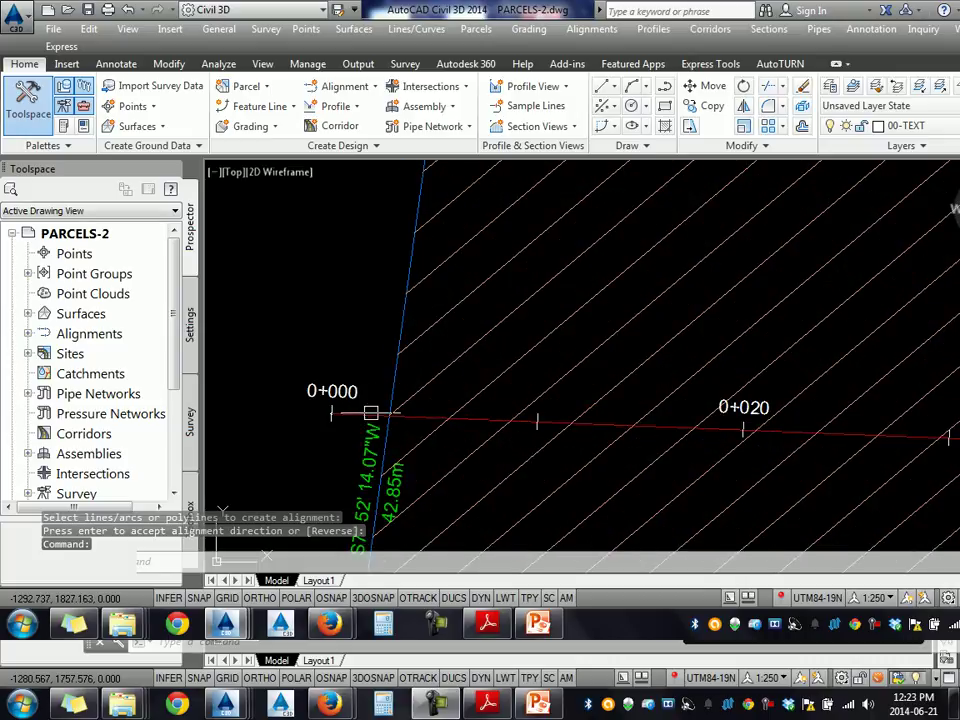
pyautogui.click(355, 415)
pyautogui.scroll(-2, 356, 413)
pyautogui.scroll(-2, 364, 343)
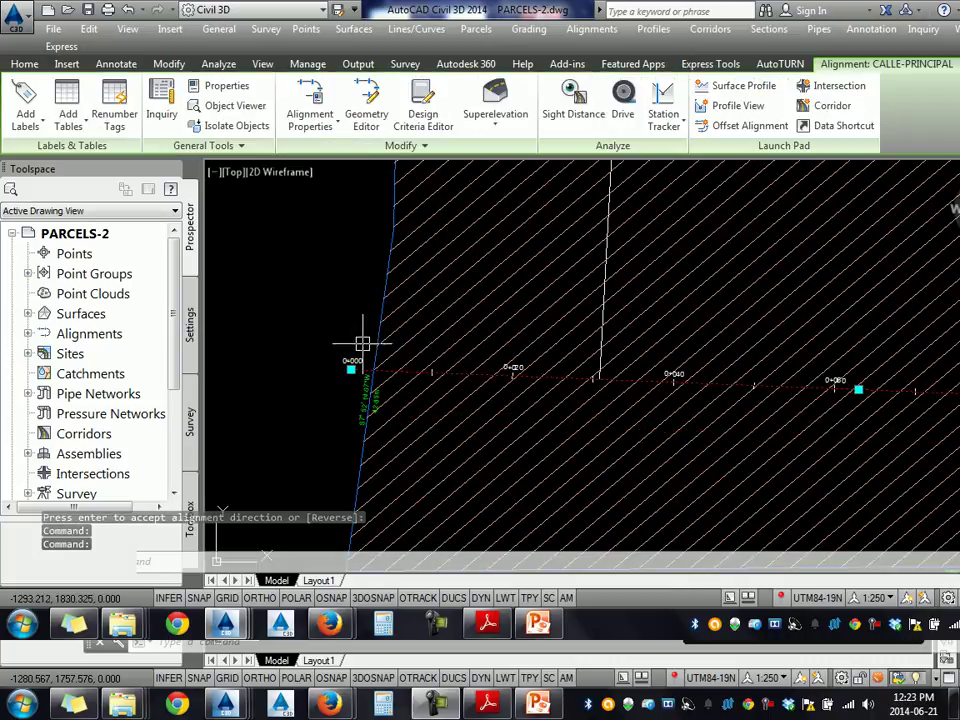
pyautogui.scroll(-2, 408, 305)
pyautogui.press('Escape')
# Inspect the resulting parcels, then select the horizontal white line crossing the block.
pyautogui.click(557, 380)
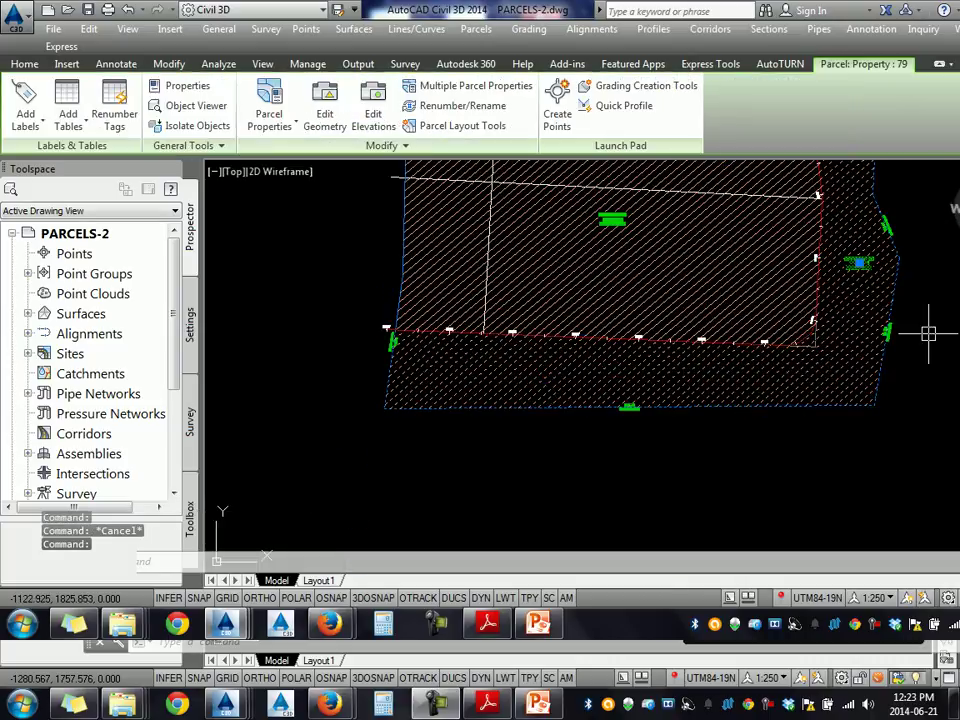
pyautogui.moveTo(820, 282); pyautogui.dragTo(788, 385, button='middle')
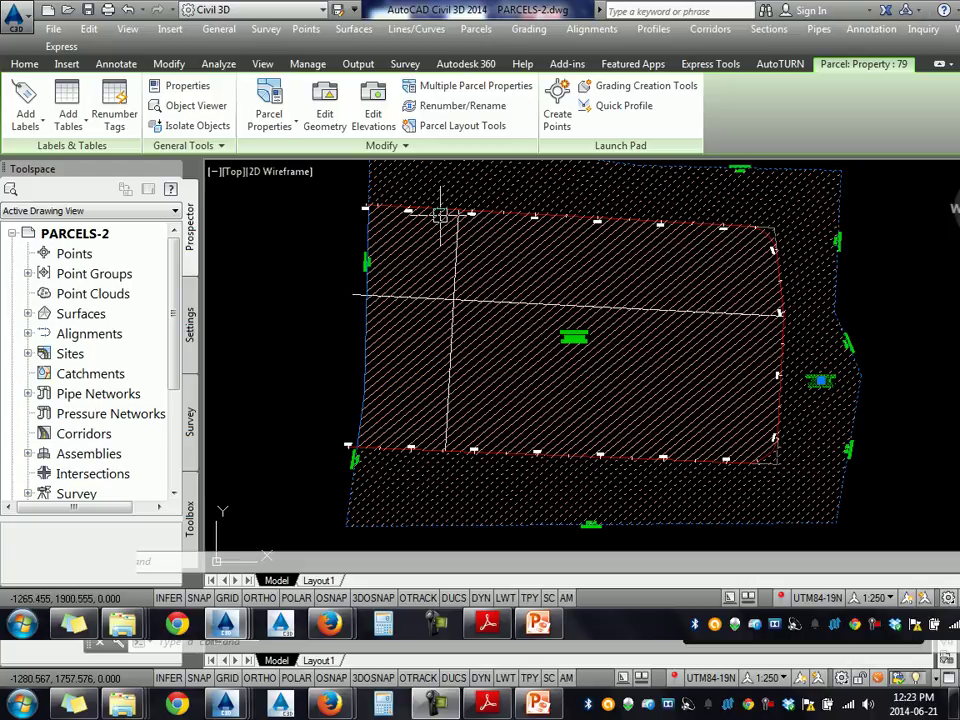
pyautogui.press('Escape')
pyautogui.click(621, 380)
pyautogui.press('Escape')
pyautogui.scroll(5, 827, 380)
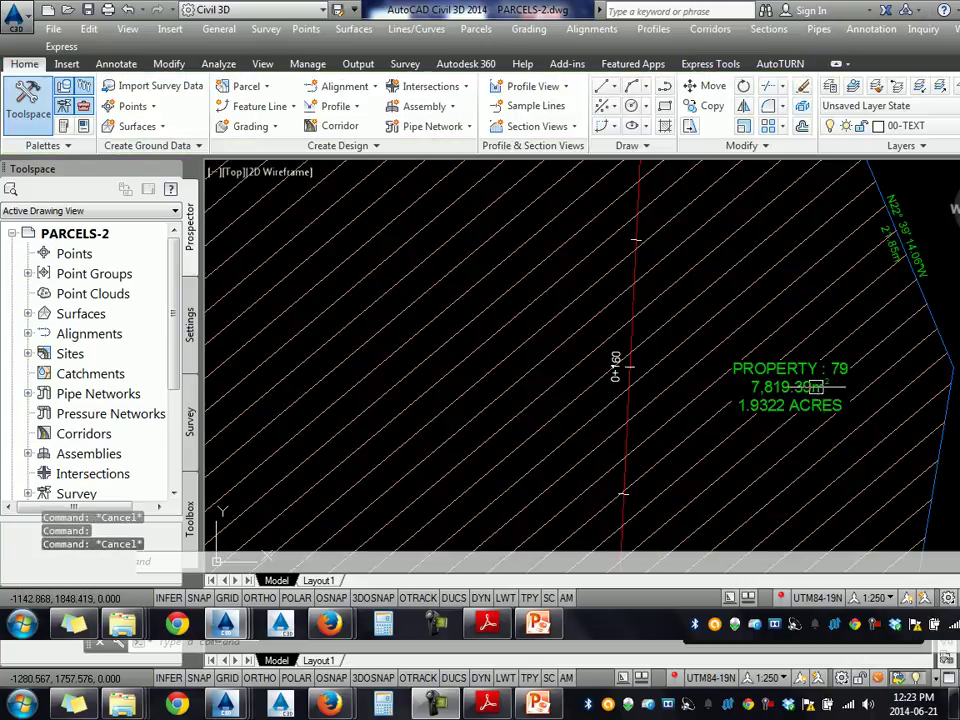
pyautogui.scroll(3, 816, 386)
pyautogui.scroll(-5, 765, 388)
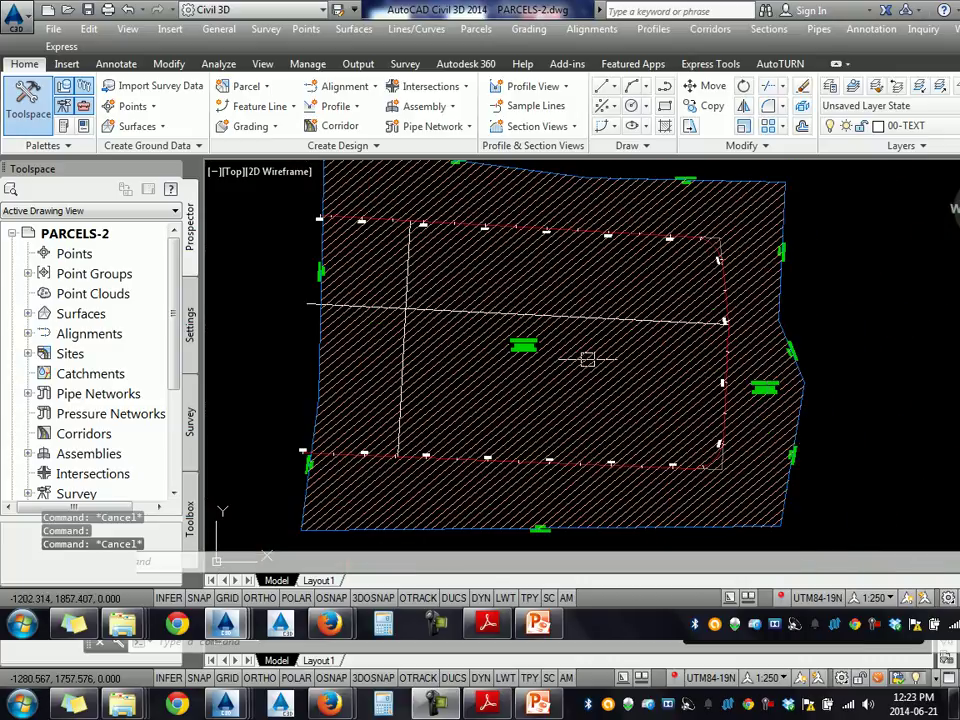
pyautogui.scroll(5, 580, 360)
pyautogui.scroll(-5, 571, 362)
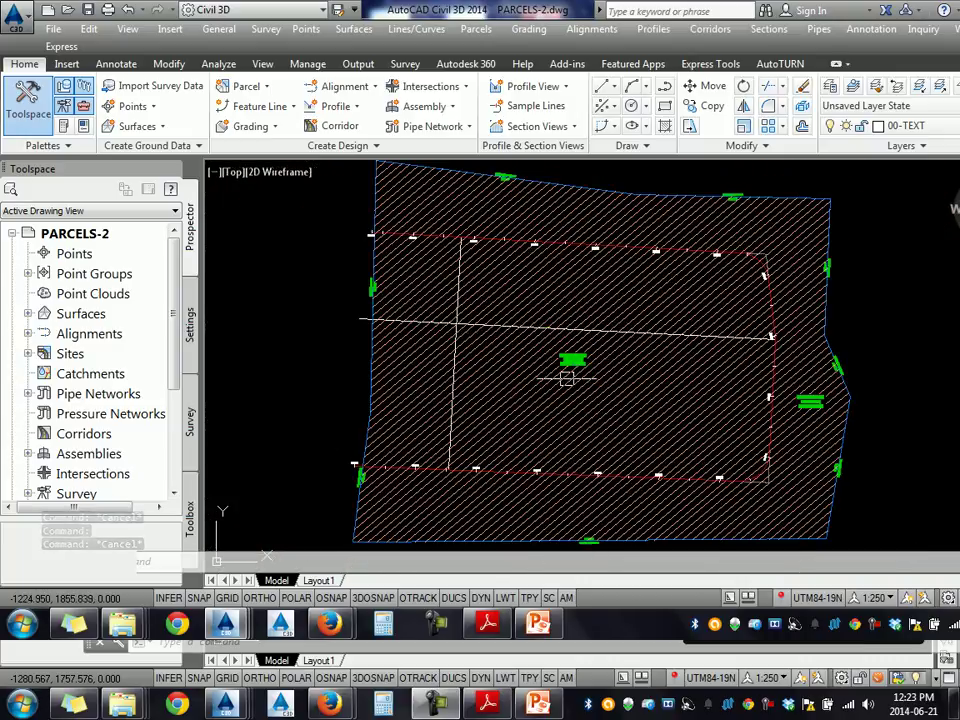
pyautogui.click(358, 317)
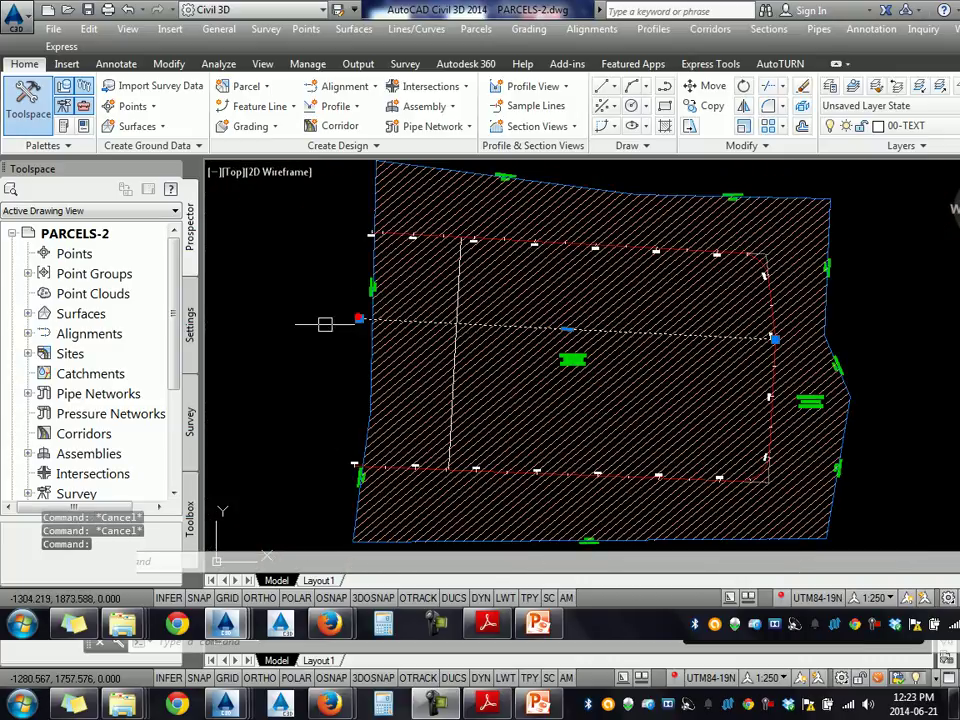
# Start an alignment from objects on the horizontal line and accept its direction.
pyautogui.click(362, 86)
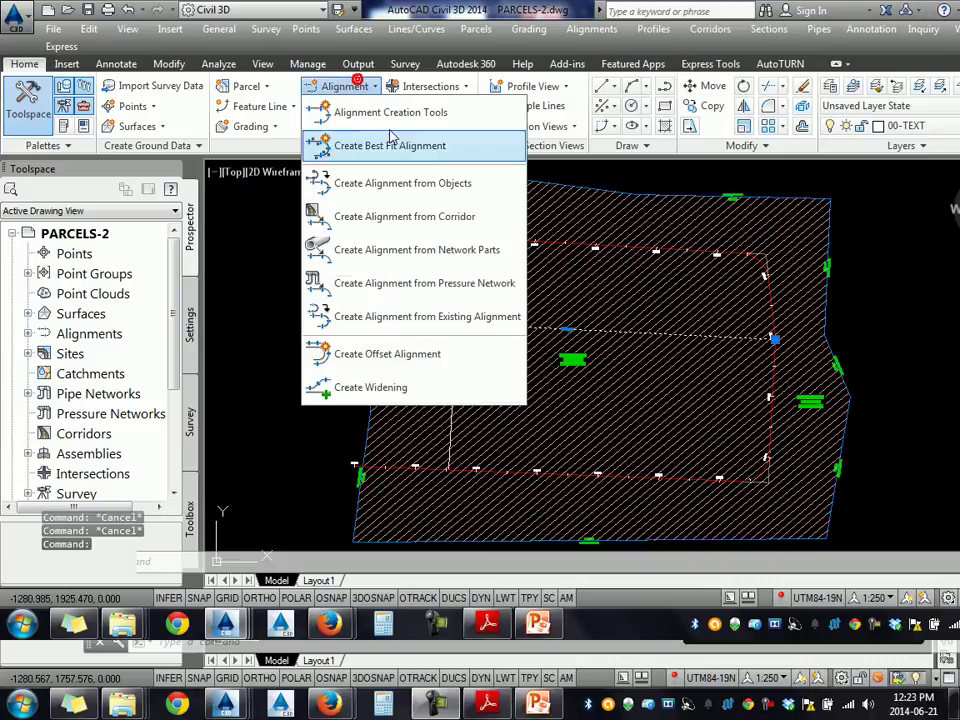
pyautogui.click(456, 186)
pyautogui.scroll(3, 349, 321)
pyautogui.click(352, 321)
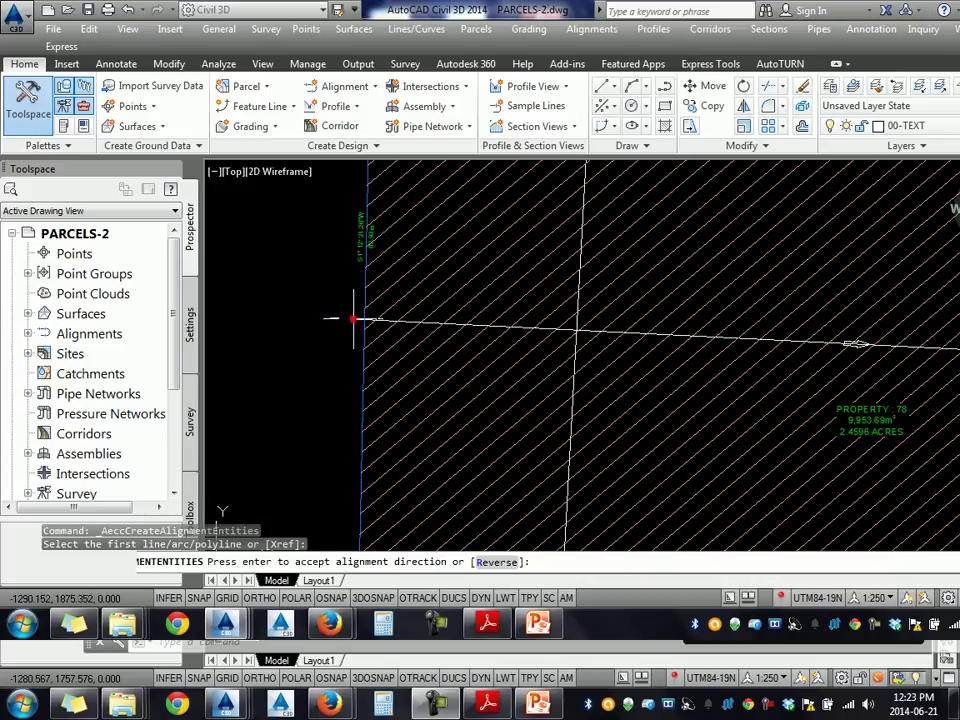
pyautogui.scroll(-3, 348, 370)
pyautogui.press('Return')
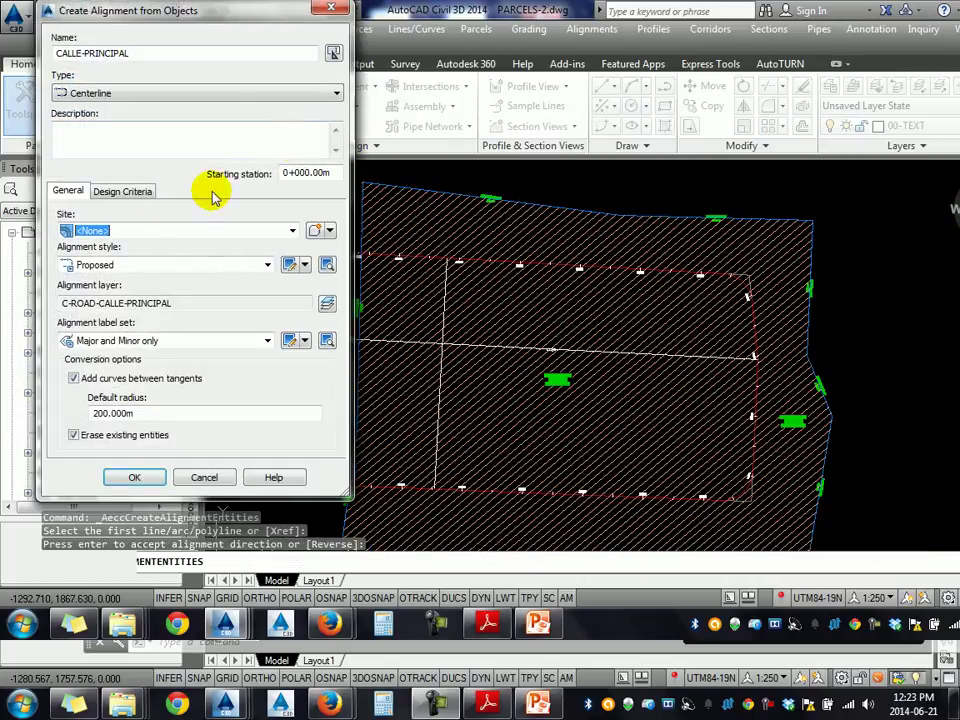
# Name the alignment CALLE-2 in Site 1 without added curves and create it.
pyautogui.click(107, 231)
pyautogui.click(105, 260)
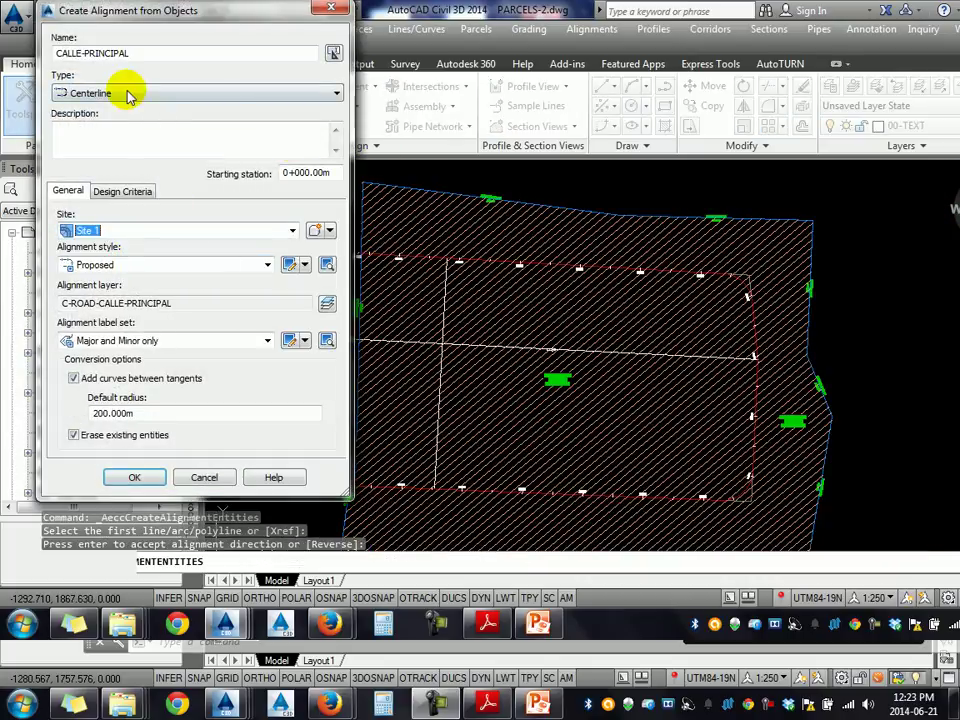
pyautogui.doubleClick(134, 52)
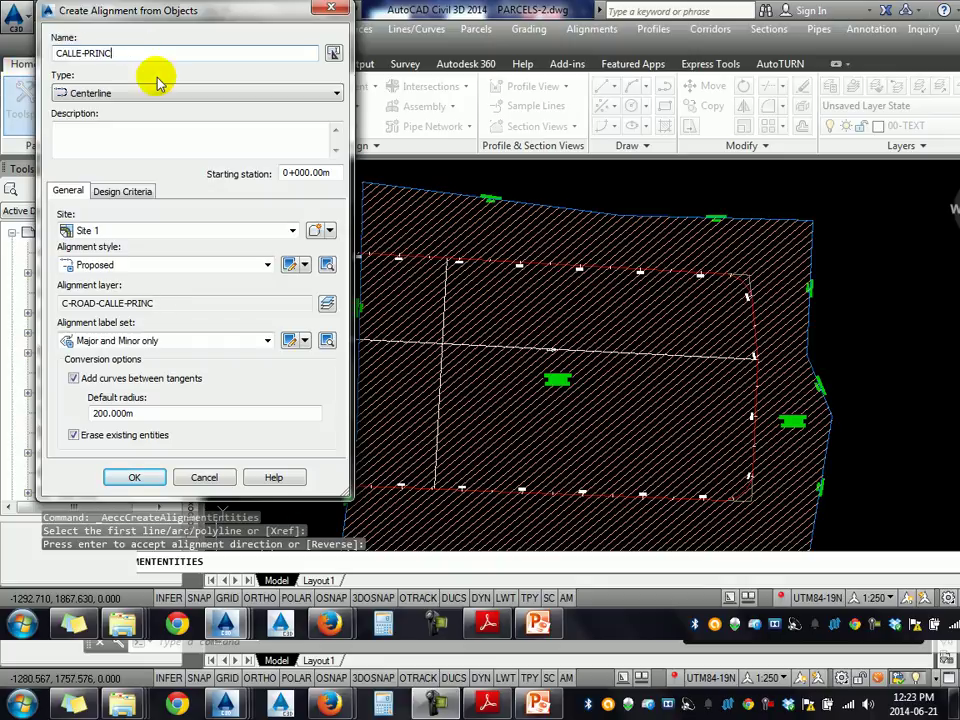
pyautogui.write('2')
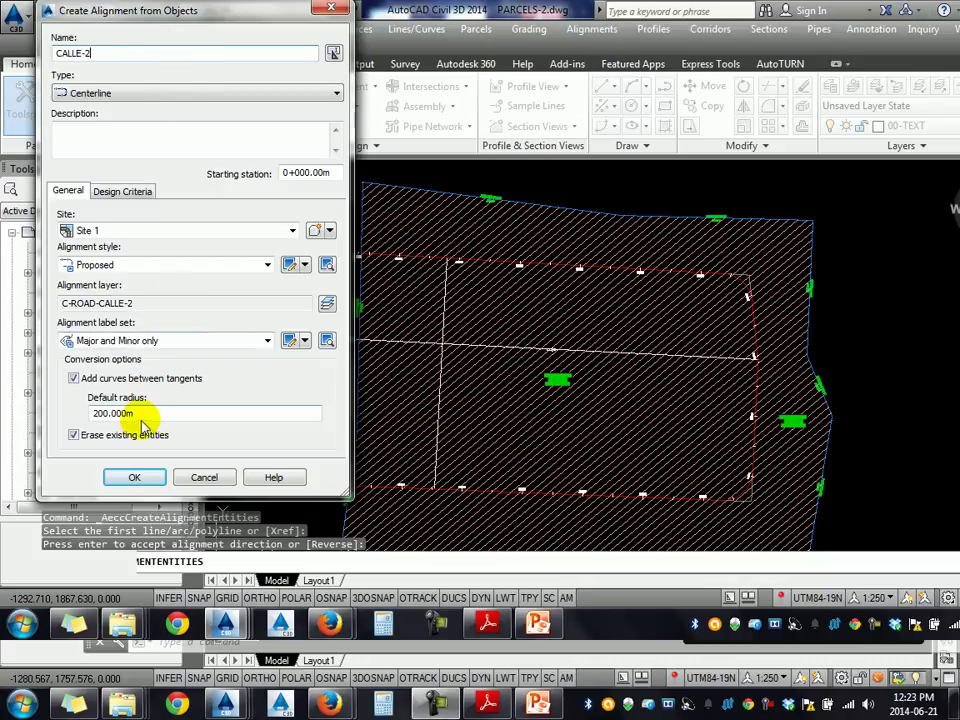
pyautogui.click(130, 378)
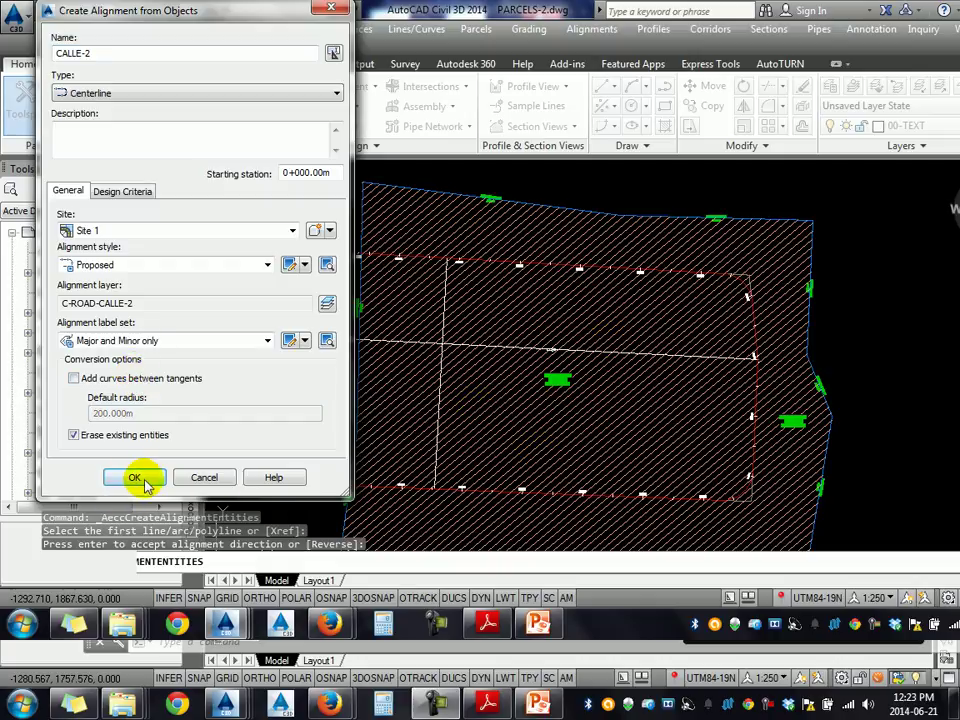
pyautogui.click(136, 478)
# Inspect the new parcel 80 beside parcel 78.
pyautogui.click(525, 371)
pyautogui.press('Escape')
pyautogui.click(478, 317)
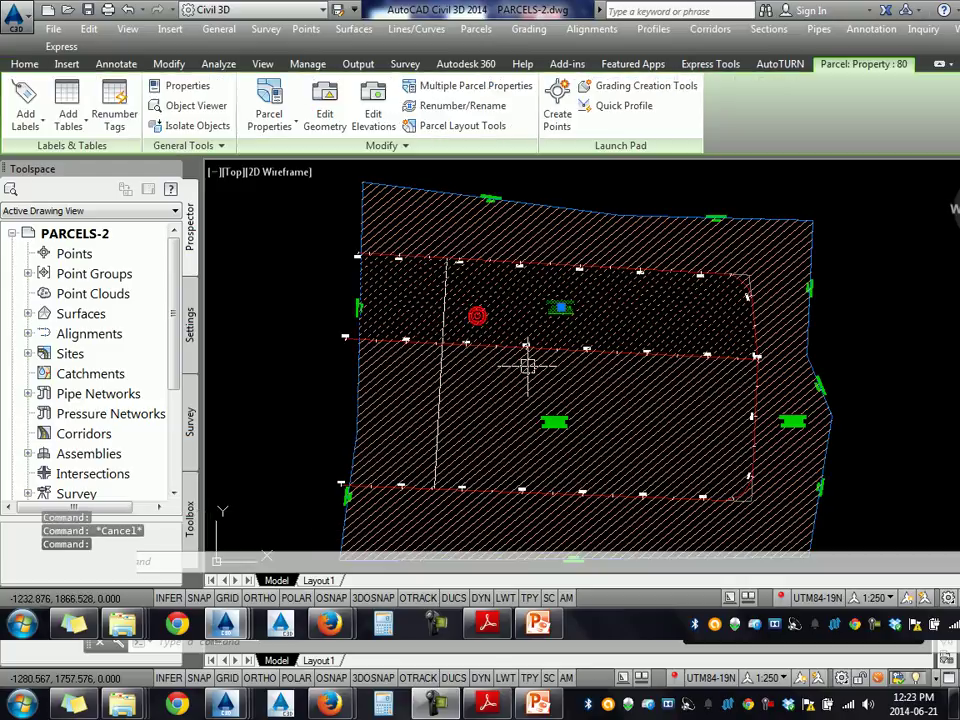
pyautogui.press('Escape')
# Start an alignment from objects on the vertical dashed line and accept its direction.
pyautogui.scroll(4, 374, 343)
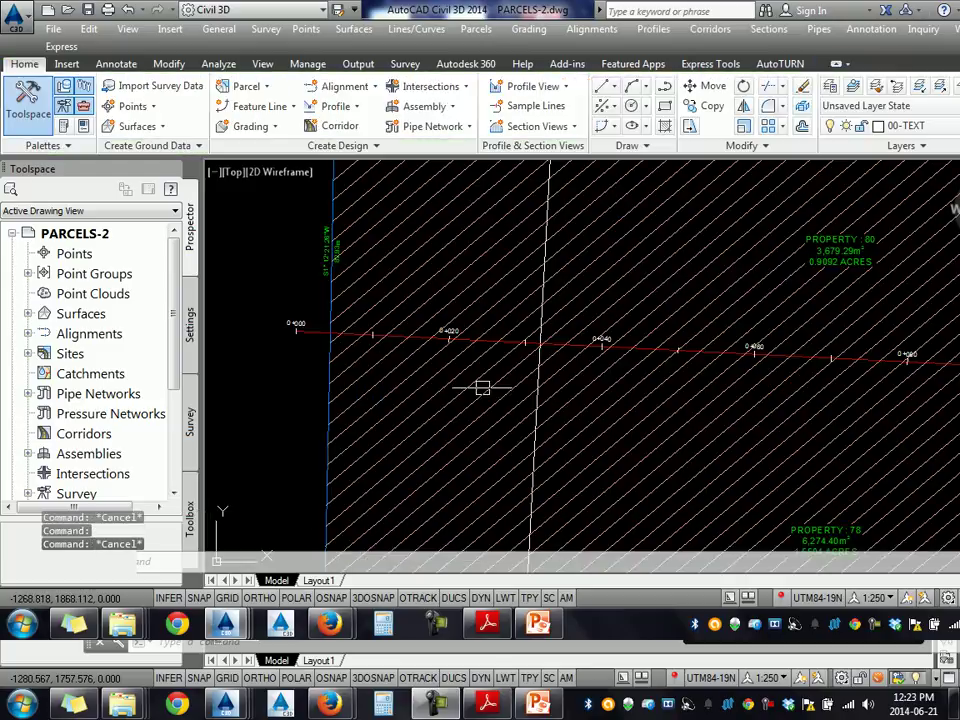
pyautogui.scroll(4, 540, 378)
pyautogui.click(521, 381)
pyautogui.scroll(-6, 527, 362)
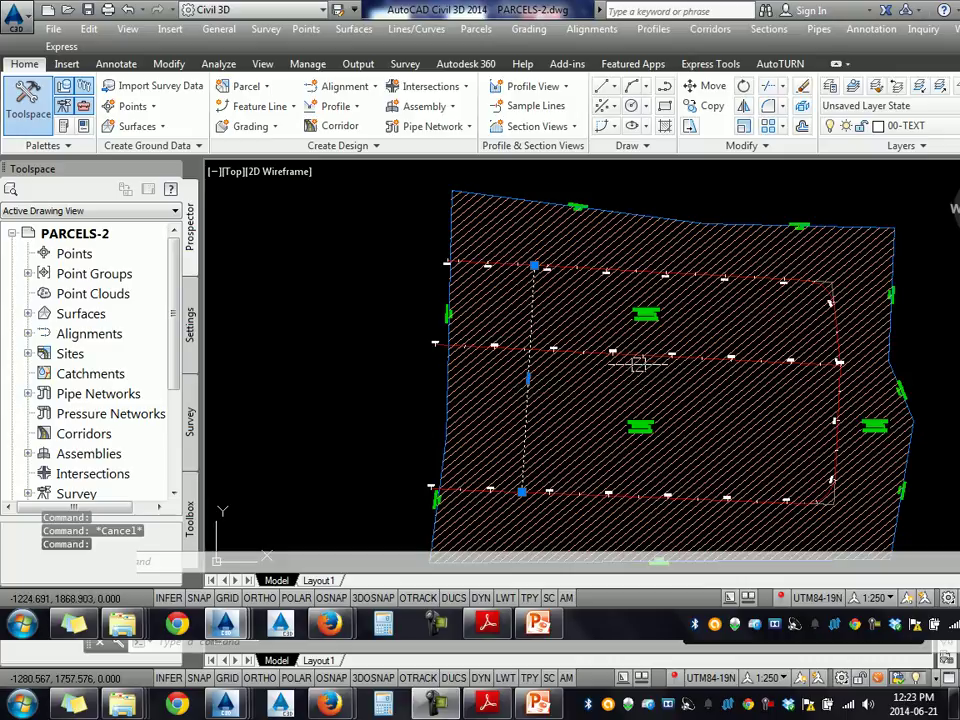
pyautogui.click(345, 86)
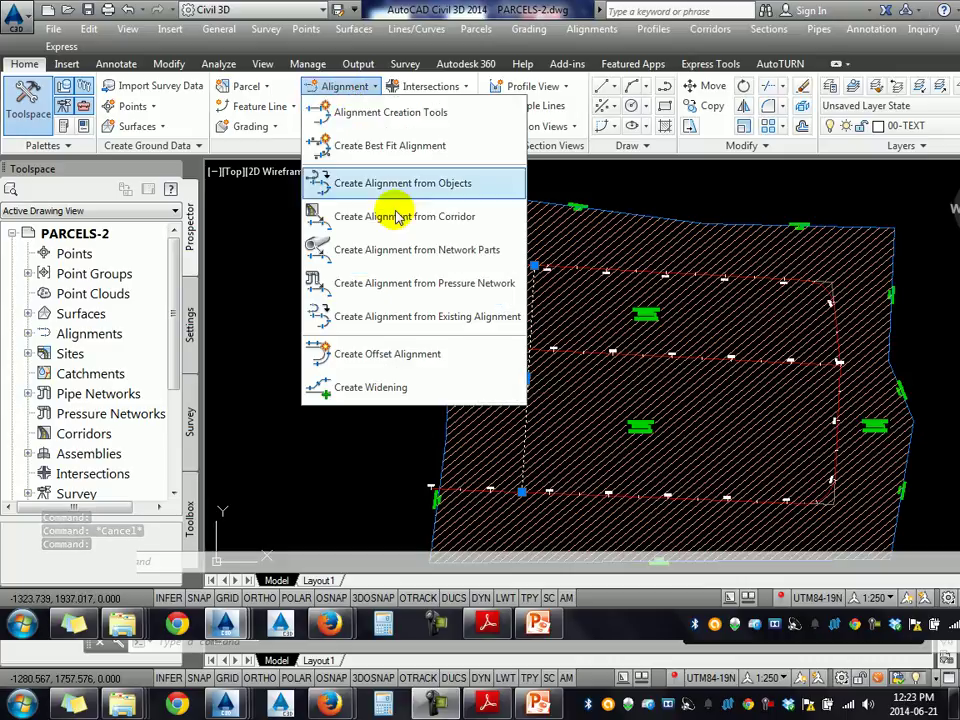
pyautogui.click(428, 183)
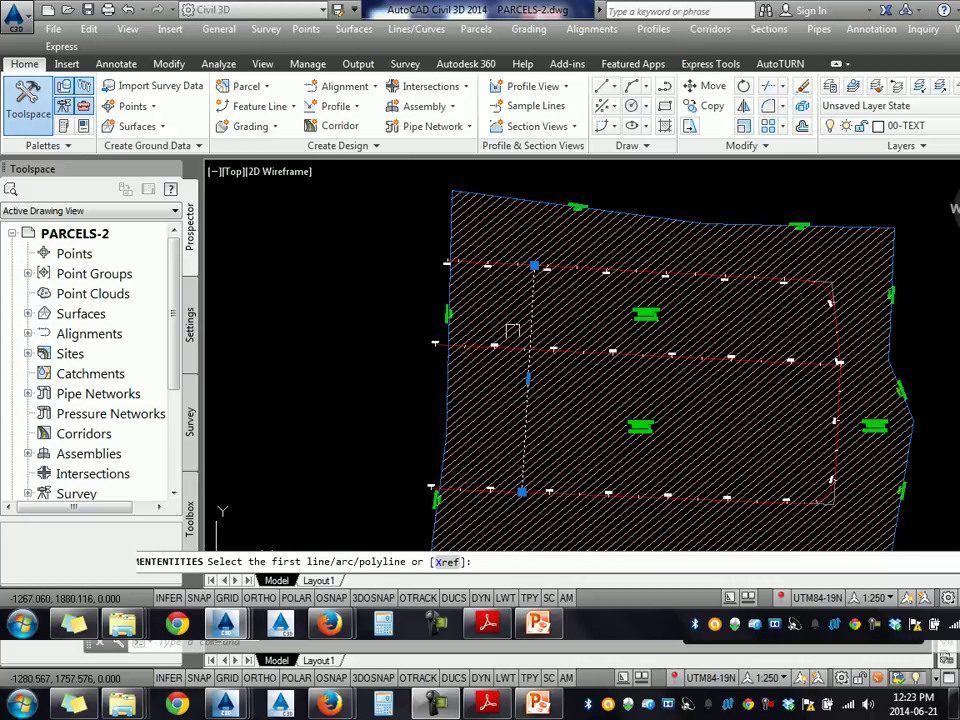
pyautogui.scroll(5, 500, 333)
pyautogui.scroll(4, 564, 330)
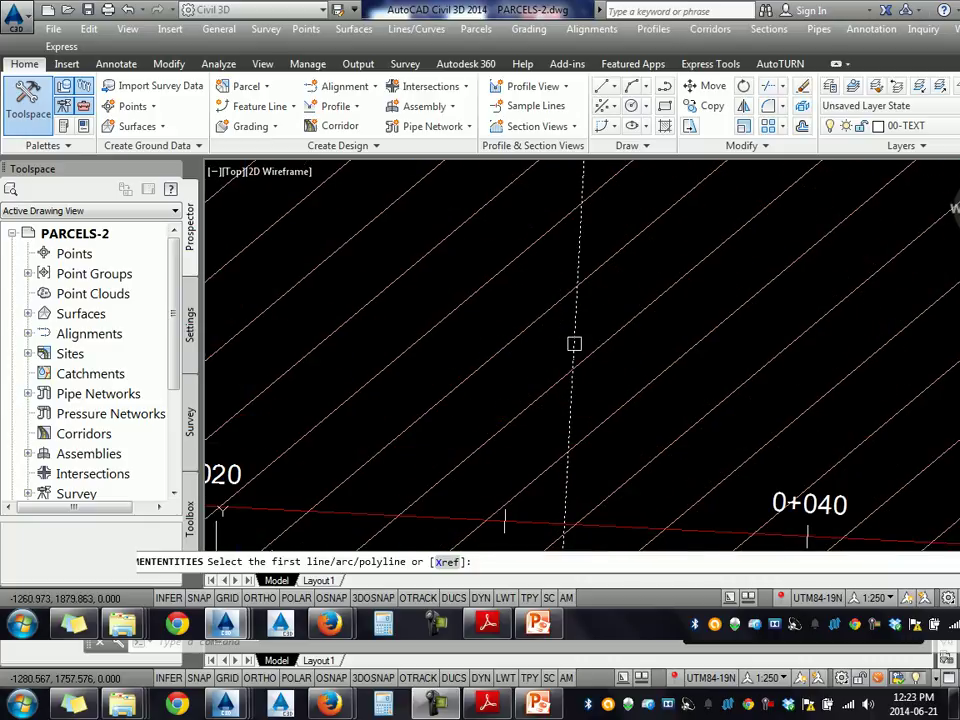
pyautogui.click(574, 342)
pyautogui.scroll(-3, 392, 312)
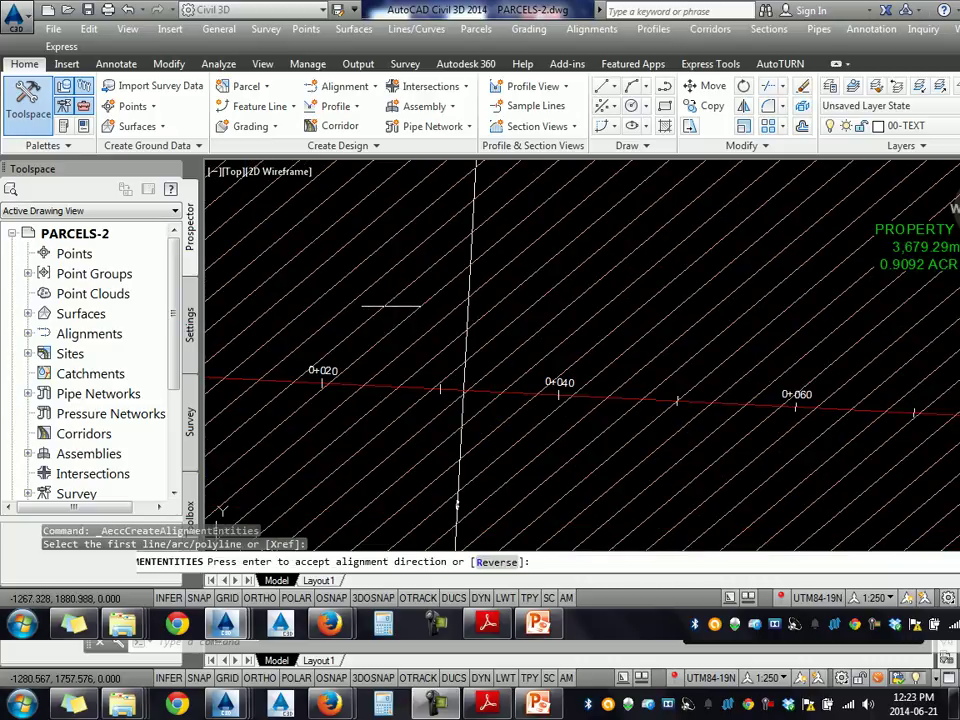
pyautogui.press('Return')
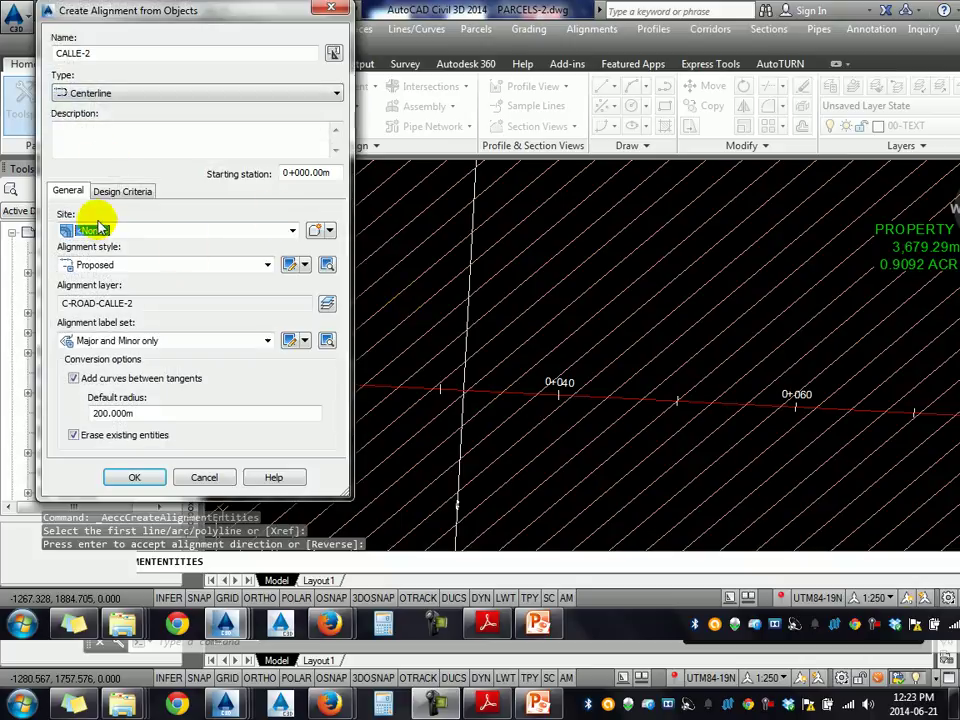
# Leave the alignment's site as <None> and create CALLE-2 (1).
pyautogui.click(93, 230)
pyautogui.click(116, 259)
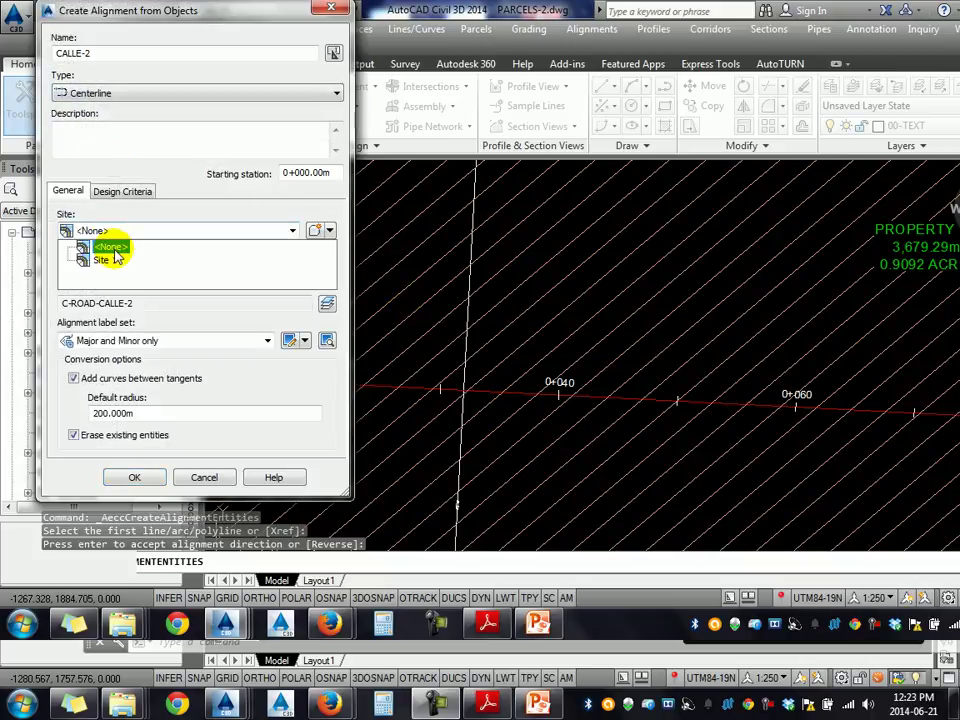
pyautogui.click(110, 248)
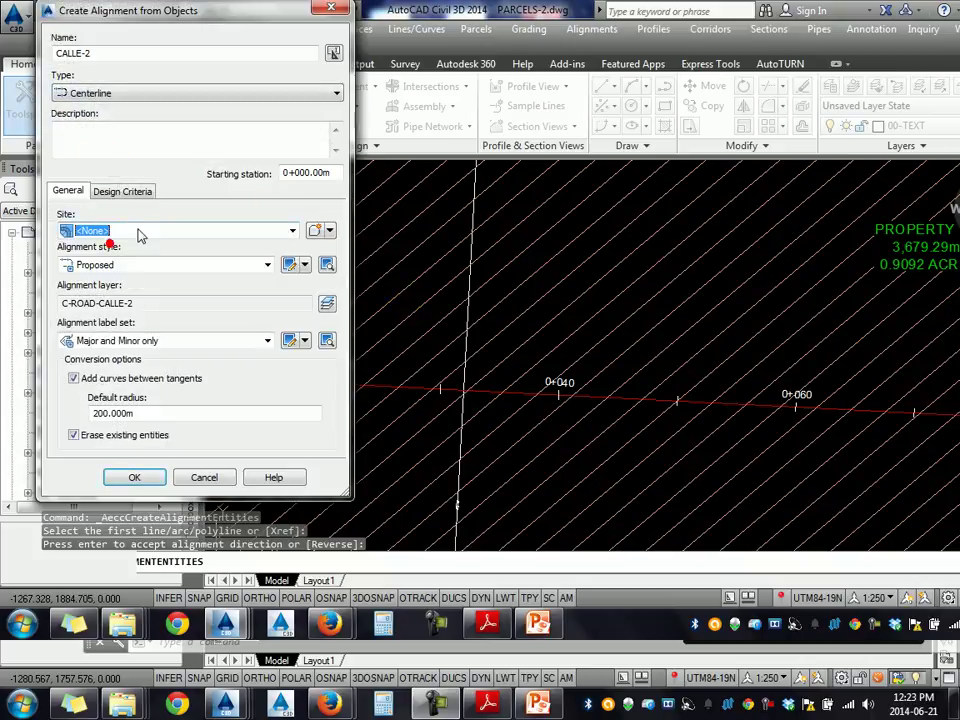
pyautogui.click(134, 477)
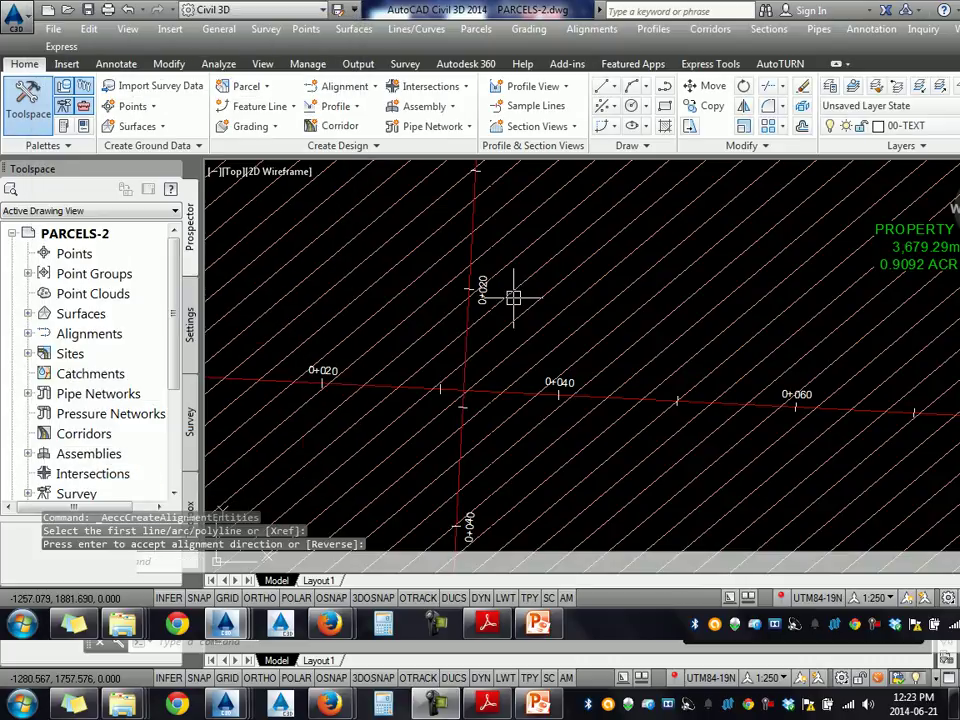
# Inspect parcel 78 and its neighbour after adding the vertical alignment.
pyautogui.scroll(-3, 497, 293)
pyautogui.click(540, 293)
pyautogui.press('Escape')
pyautogui.click(548, 381)
pyautogui.press('Escape')
pyautogui.scroll(3, 508, 326)
# Move the vertical CALLE-2 (1) alignment to Site 1.
pyautogui.click(460, 300)
pyautogui.rightClick(461, 310)
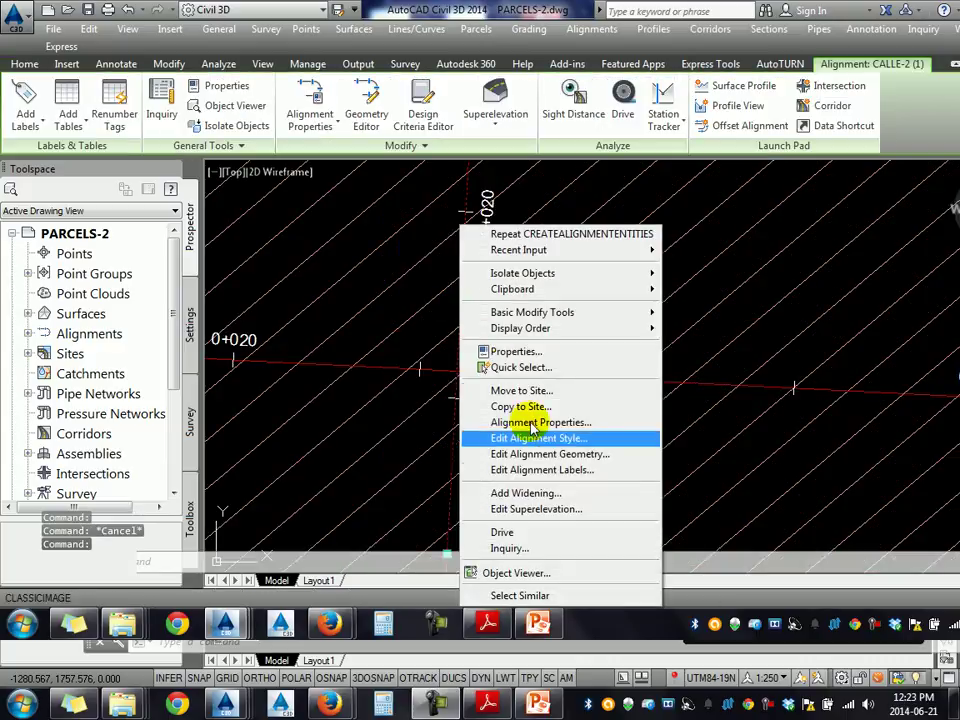
pyautogui.click(543, 392)
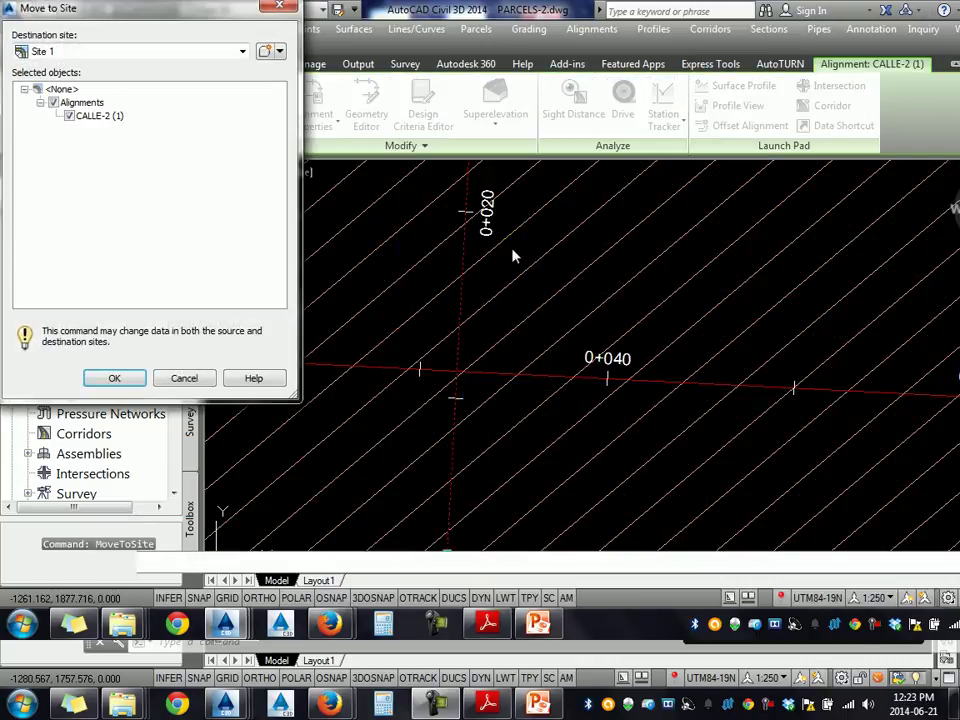
pyautogui.click(55, 51)
pyautogui.click(57, 66)
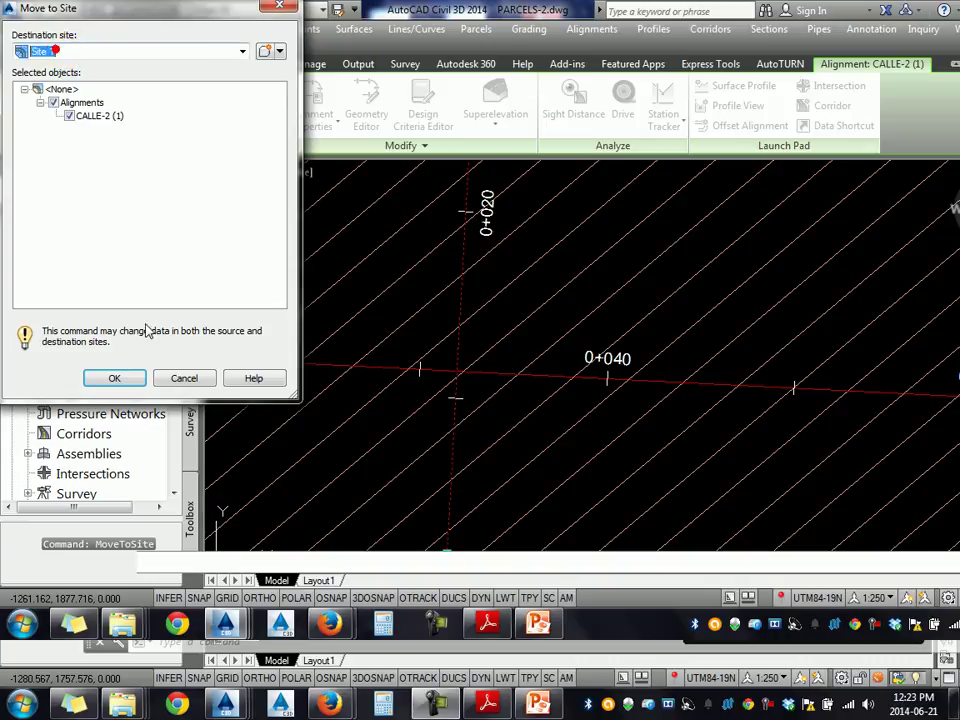
pyautogui.click(112, 377)
pyautogui.press('Escape')
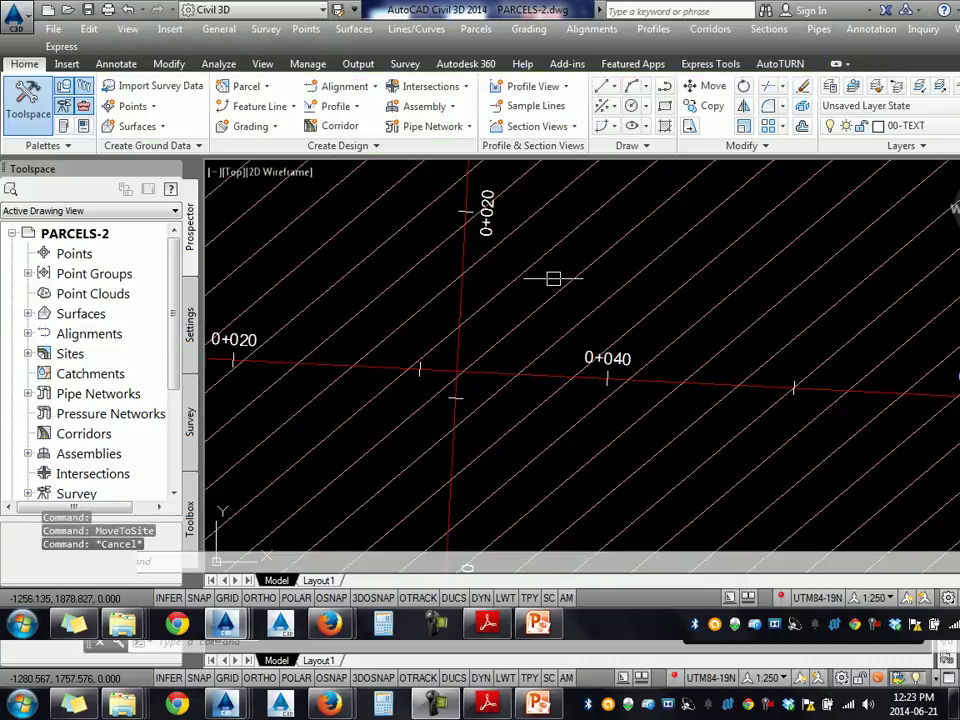
# Inspect the split parcels, including the centre and small left parcel 81.
pyautogui.click(518, 270)
pyautogui.scroll(-2, 510, 287)
pyautogui.scroll(-2, 509, 325)
pyautogui.scroll(-3, 509, 325)
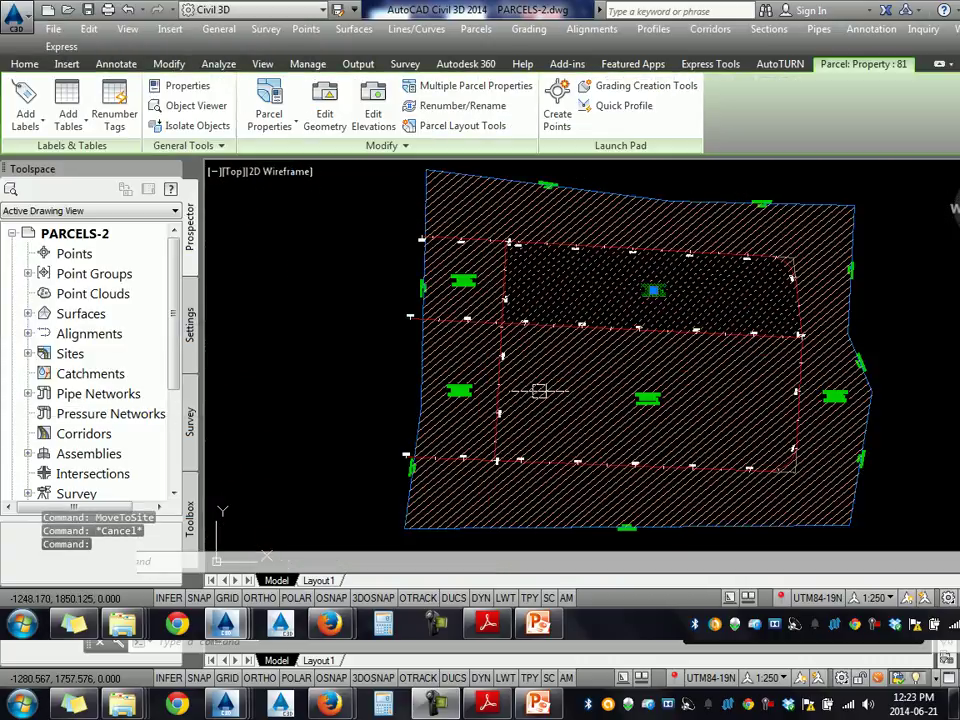
pyautogui.click(547, 378)
pyautogui.press('Escape')
pyautogui.click(459, 390)
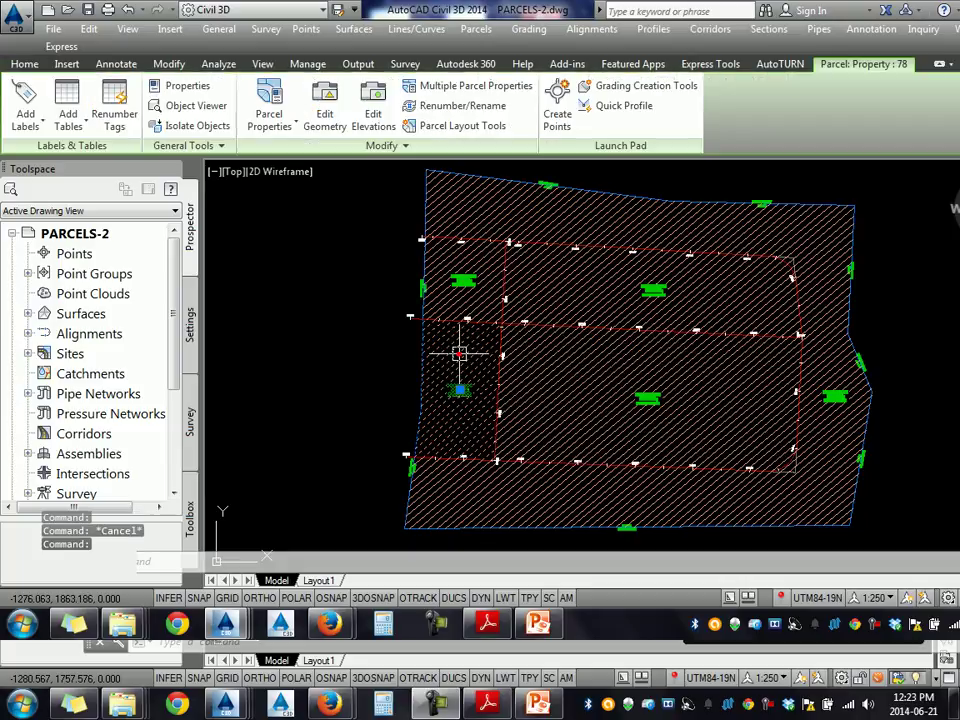
pyautogui.press('Escape')
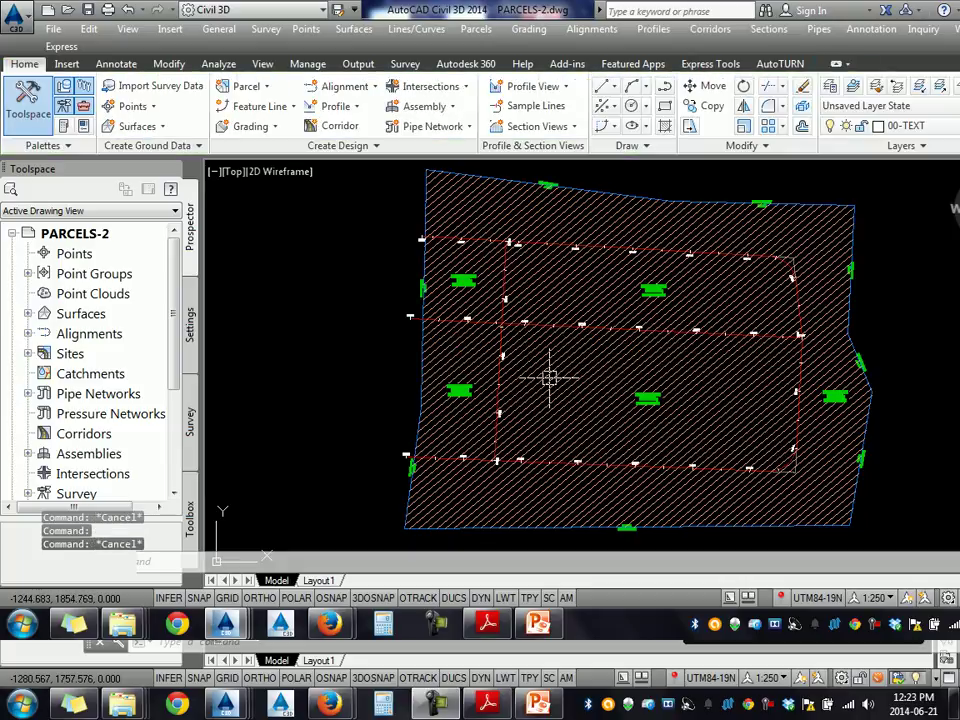
# Save PARCELS-2 and inspect the outer parcel.
pyautogui.click(88, 9)
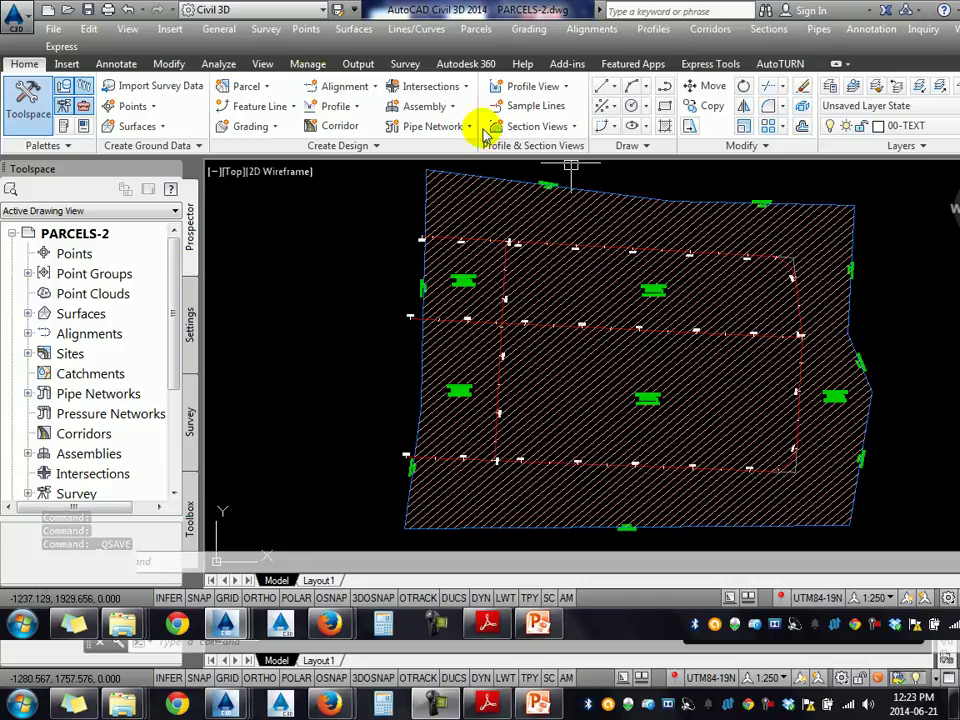
pyautogui.click(527, 213)
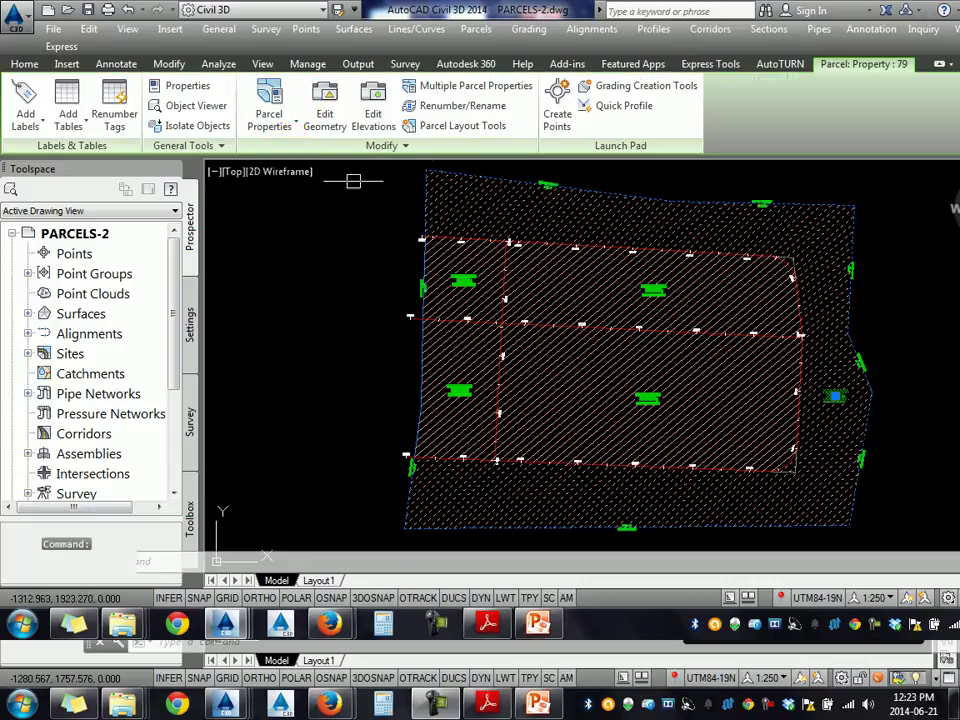
pyautogui.press('Escape')
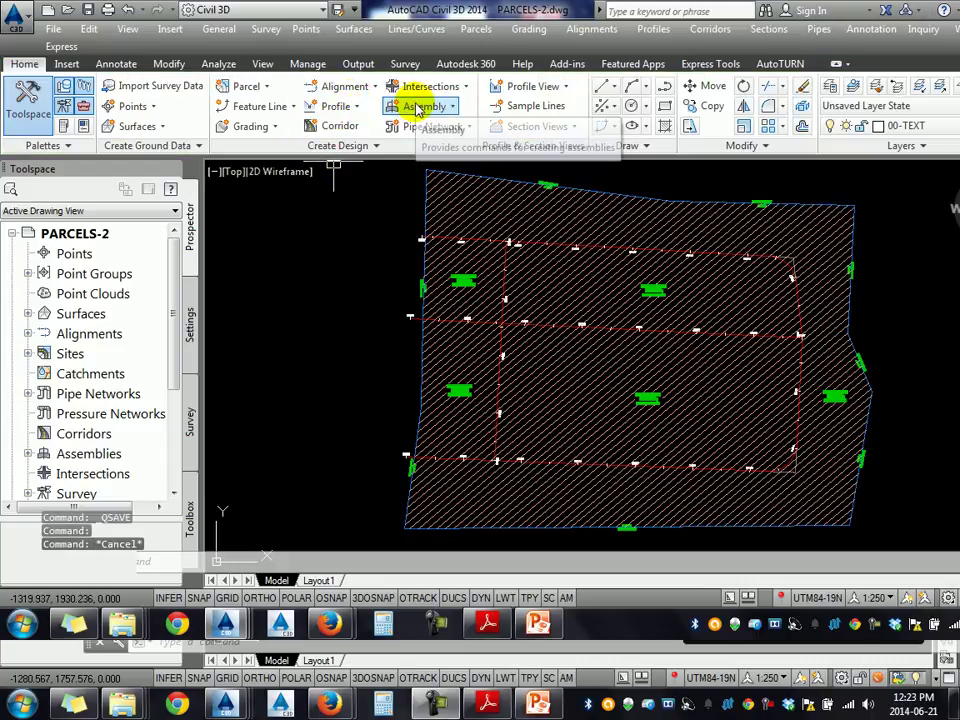
# Review the Parcel creation options on the Home tab, then dismiss them.
pyautogui.click(250, 86)
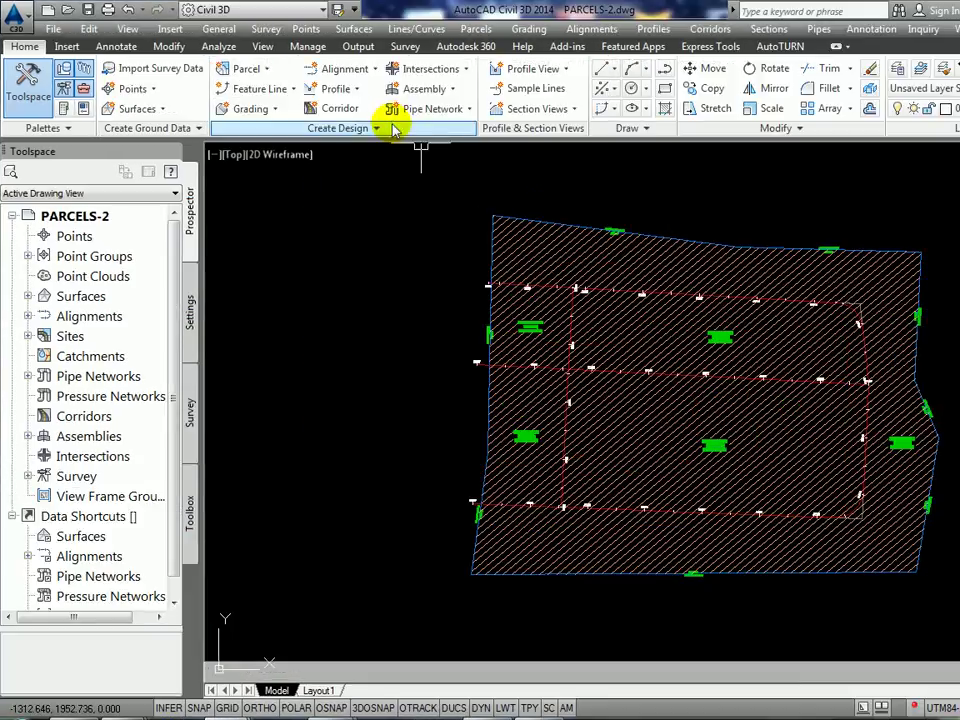
pyautogui.press('Escape')
pyautogui.press('Escape')
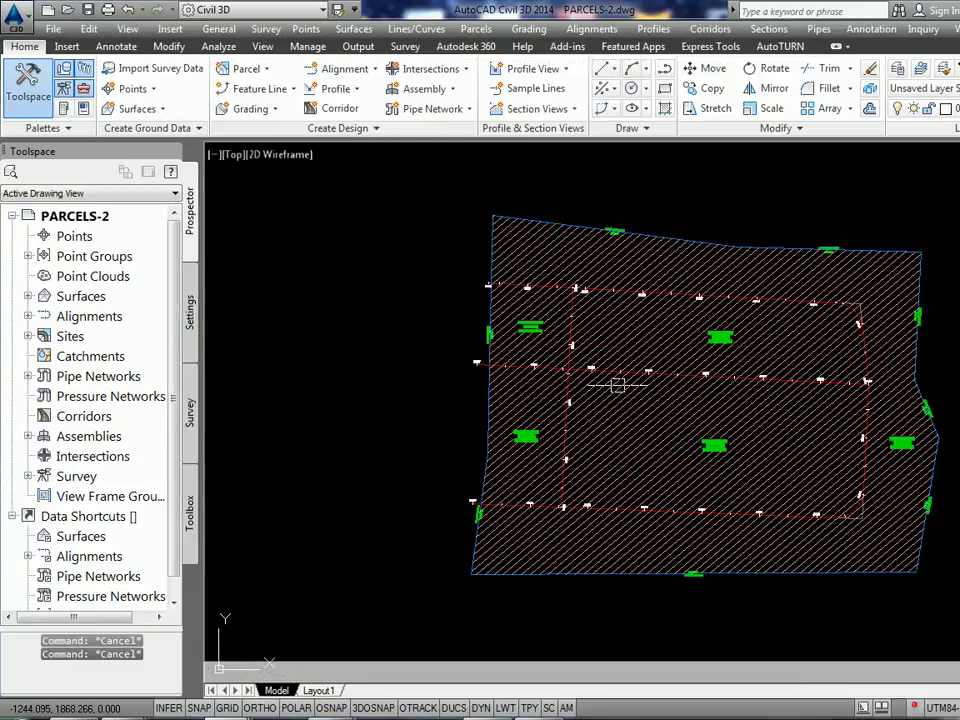
pyautogui.scroll(4, 610, 382)
pyautogui.scroll(-4, 582, 363)
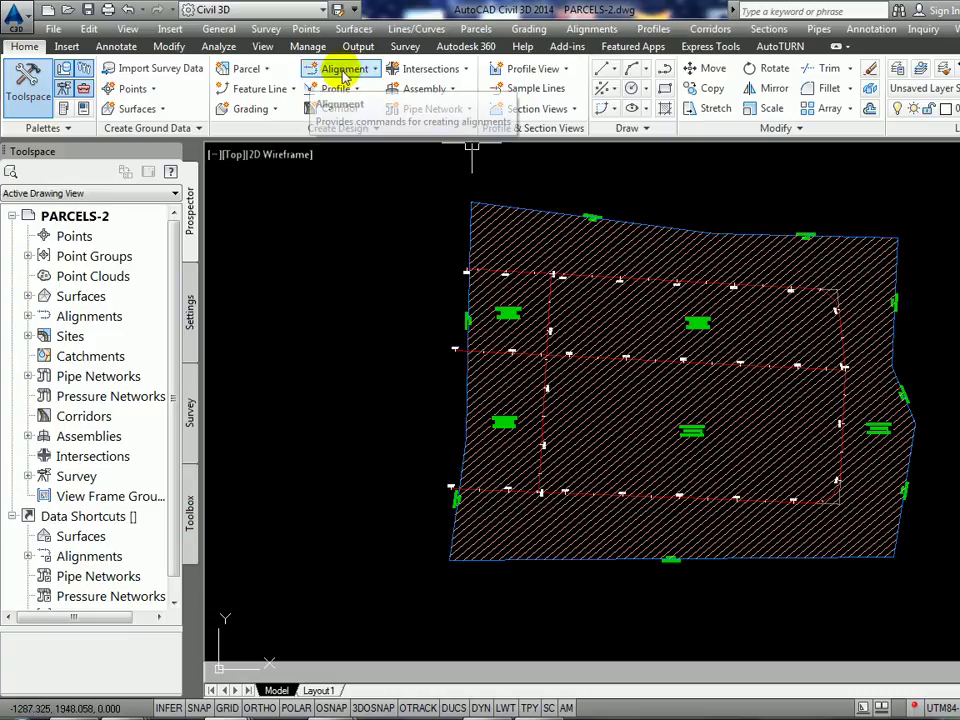
# Create right-of-way parcels from the five road-side parcels with a 3.000m offset and 5.000m intersection fillets.
pyautogui.click(264, 72)
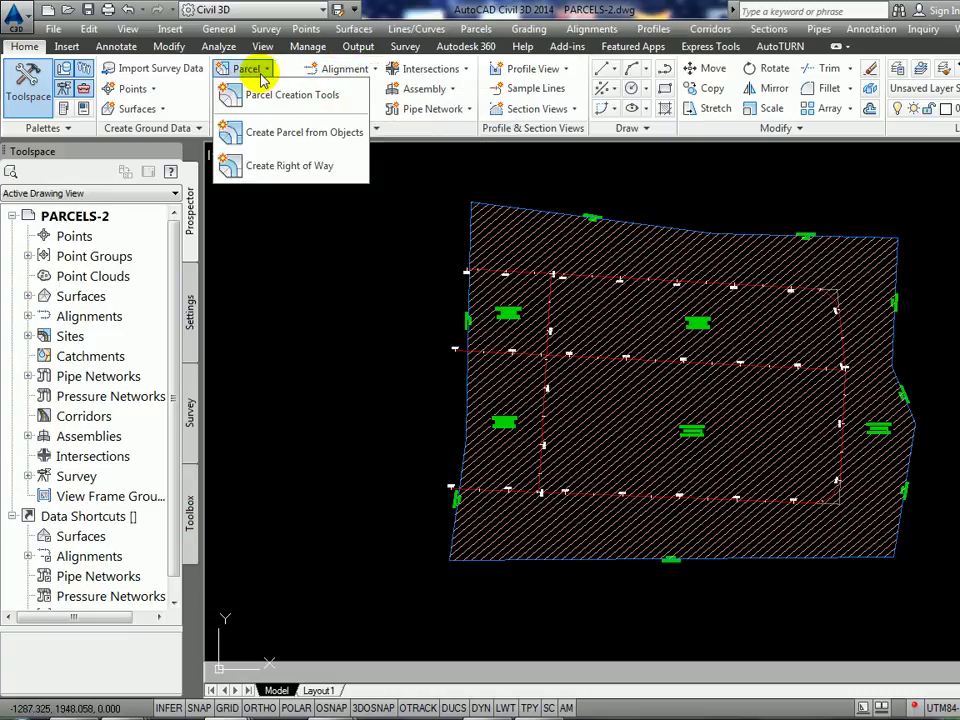
pyautogui.click(286, 168)
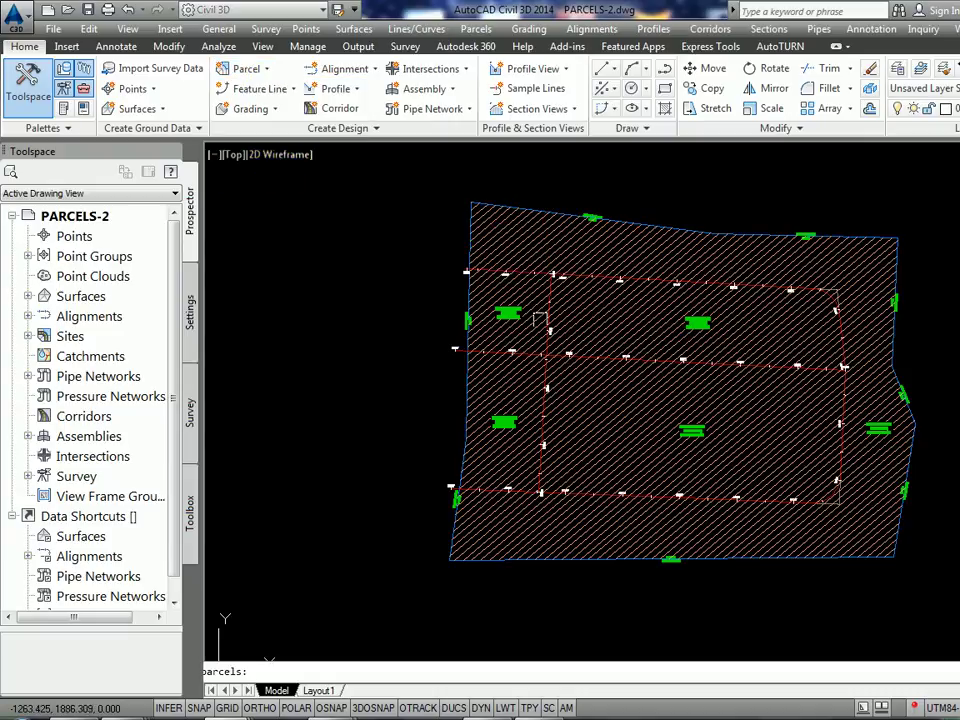
pyautogui.click(247, 671)
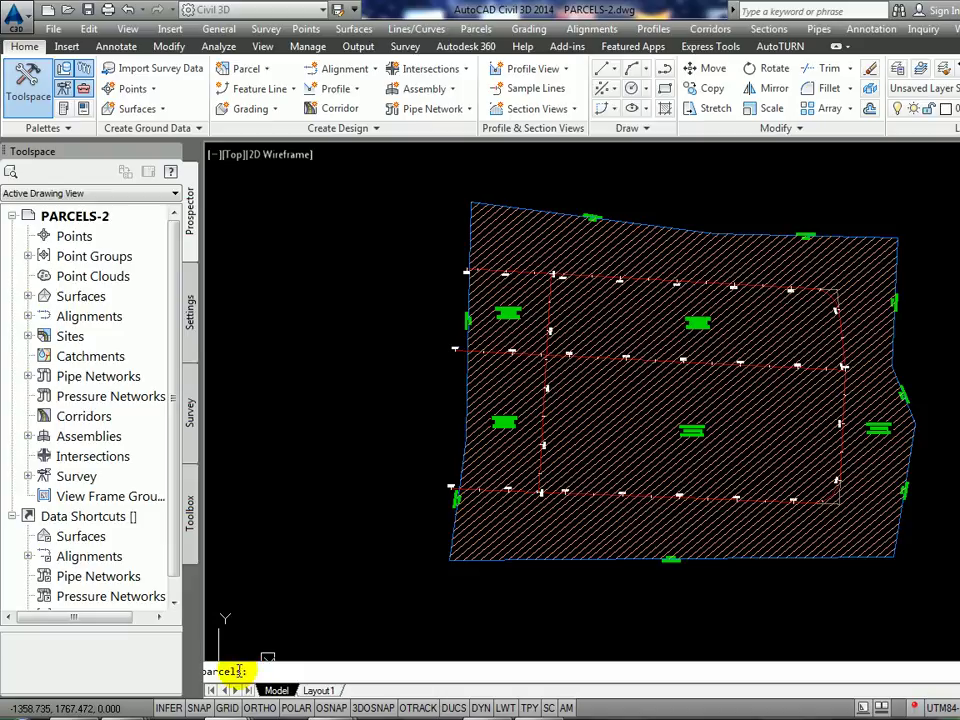
pyautogui.click(957, 598)
pyautogui.click(356, 167)
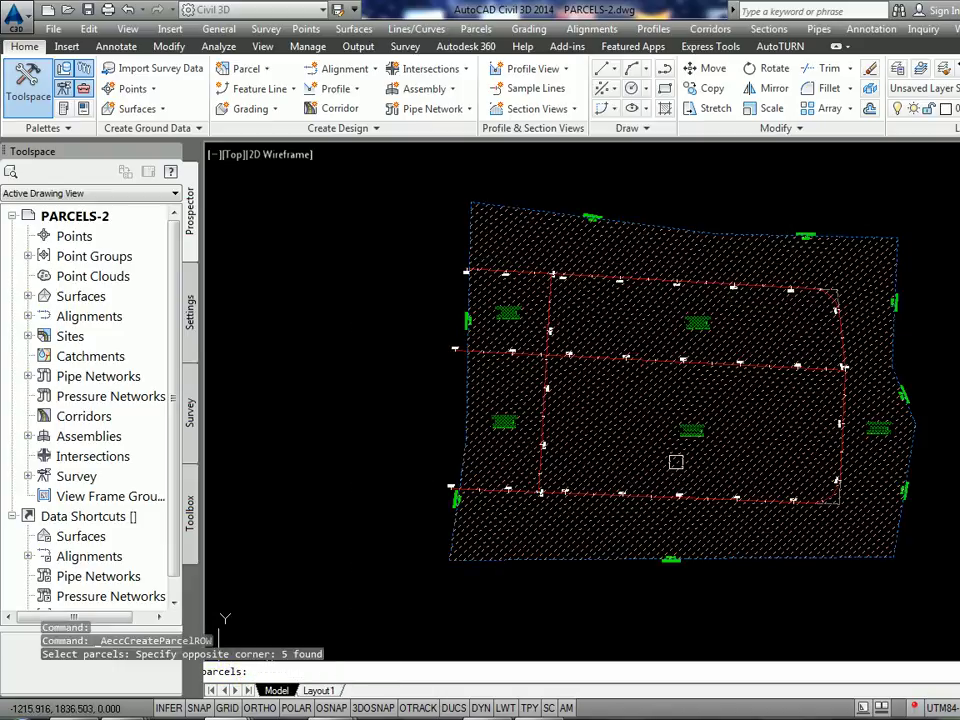
pyautogui.rightClick(678, 425)
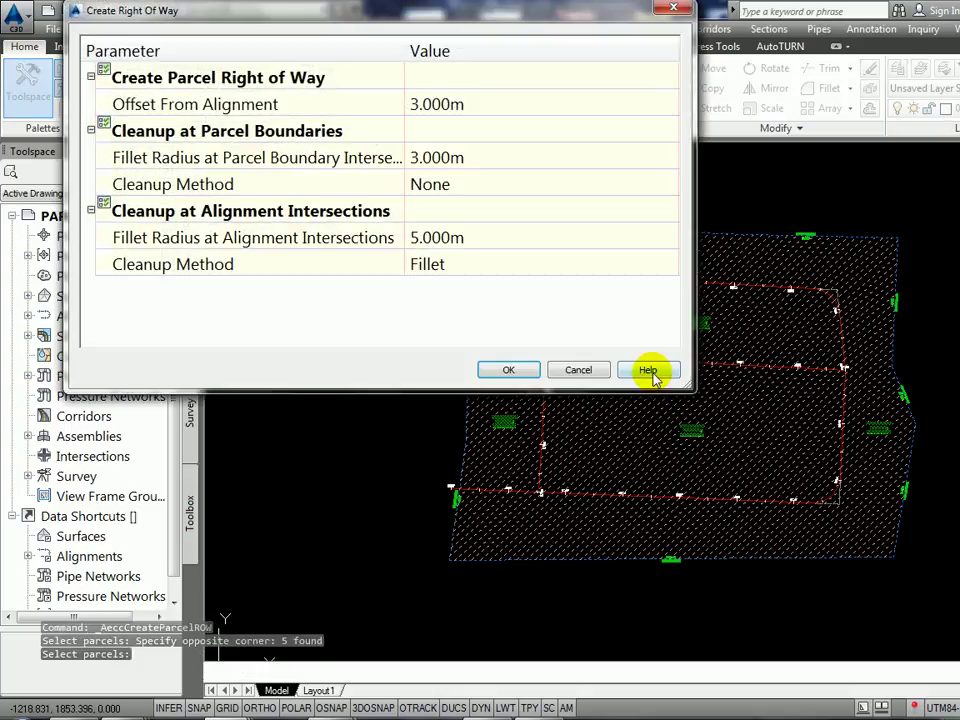
pyautogui.click(465, 100)
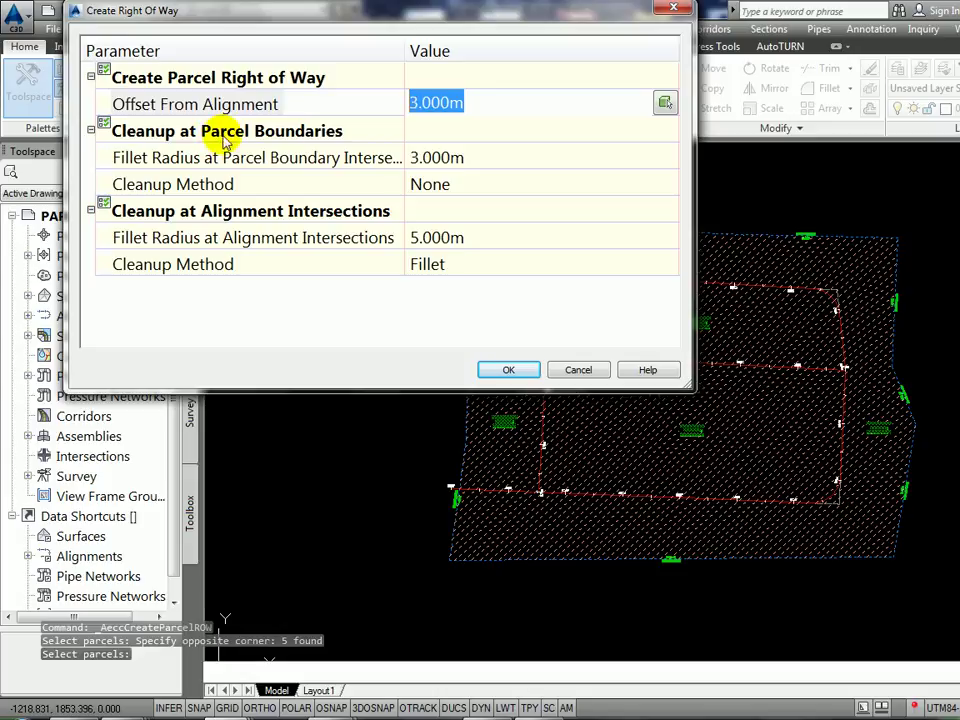
pyautogui.click(472, 158)
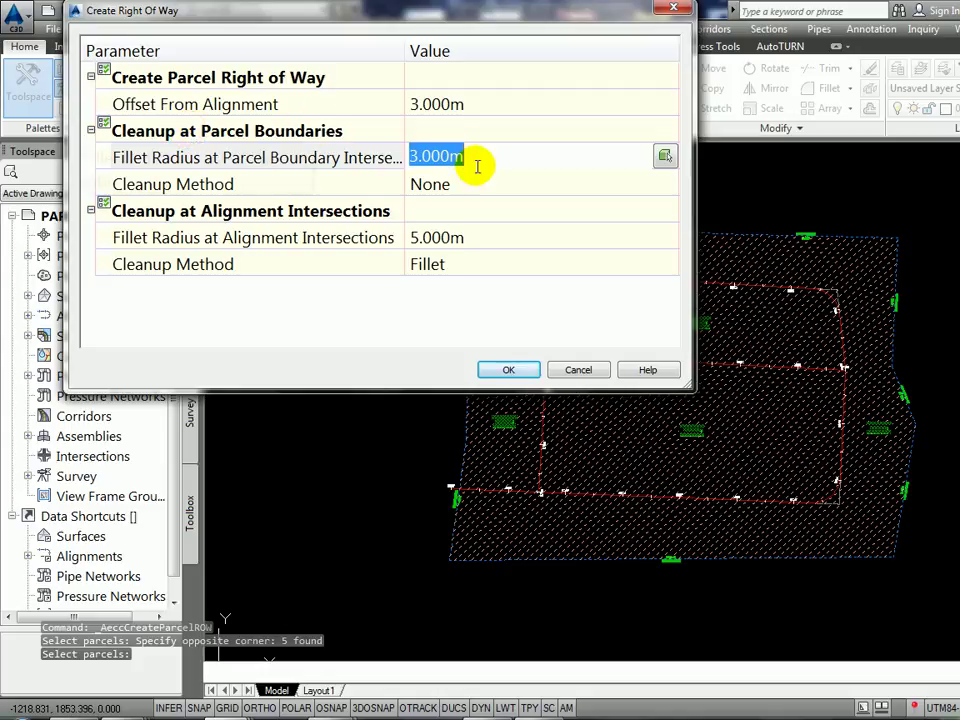
pyautogui.click(435, 196)
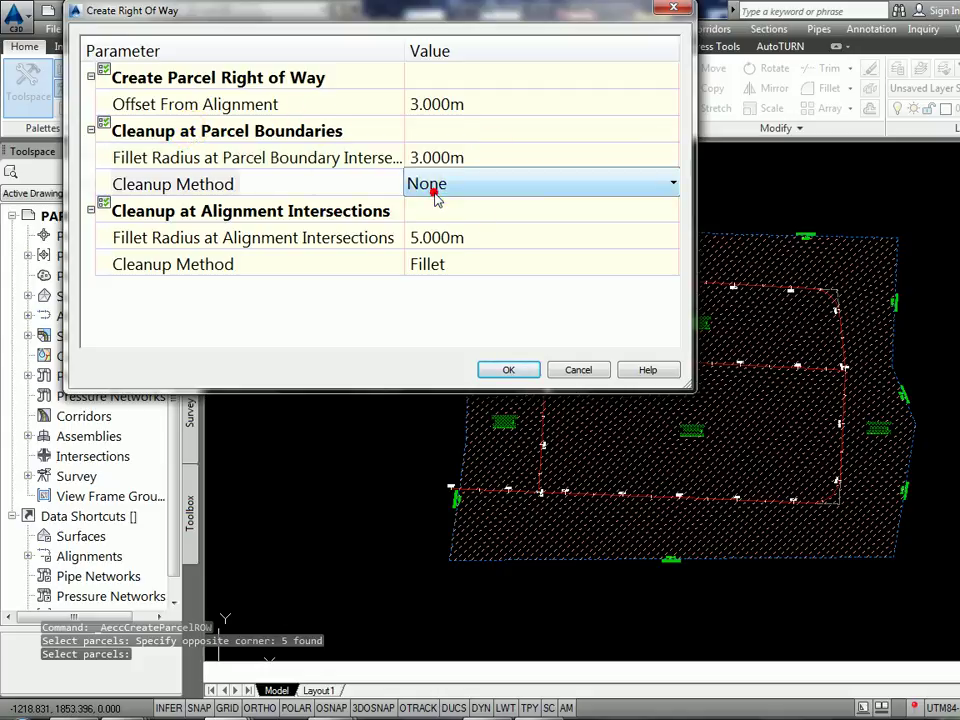
pyautogui.click(478, 236)
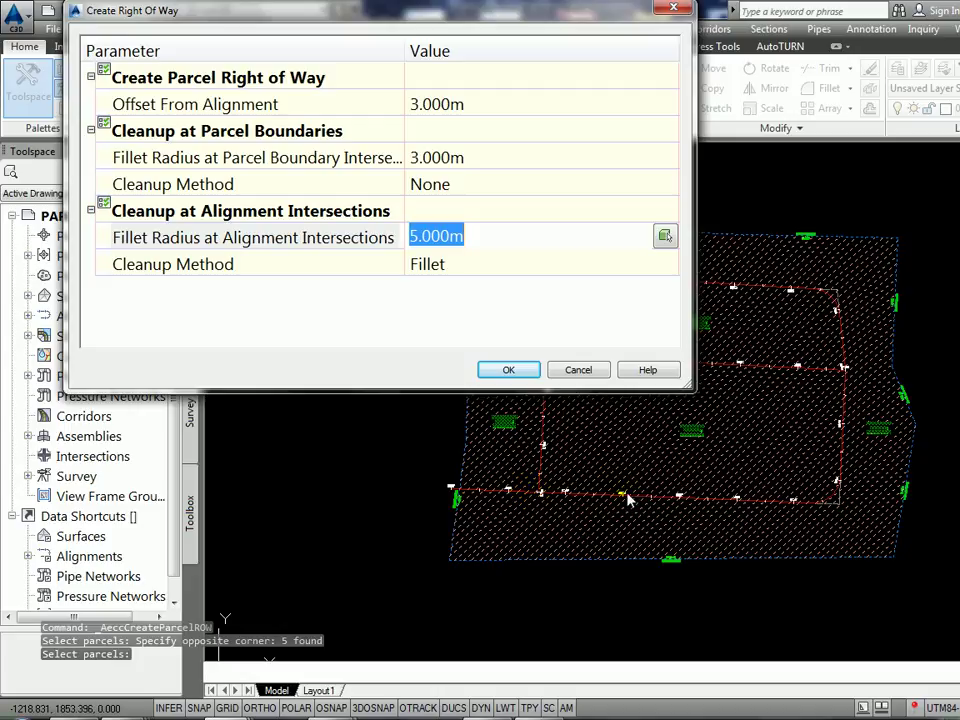
pyautogui.click(510, 369)
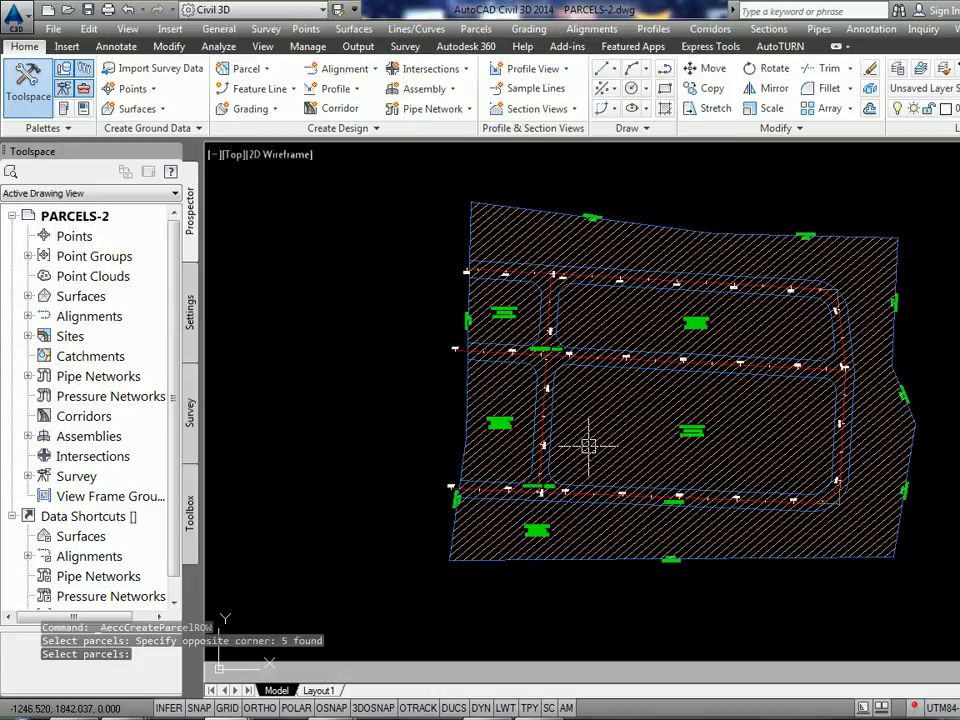
# Select parcels Property 82 and Property 79 to inspect them, panning toward the road intersection.
pyautogui.scroll(2, 603, 437)
pyautogui.press('Escape')
pyautogui.click(626, 438)
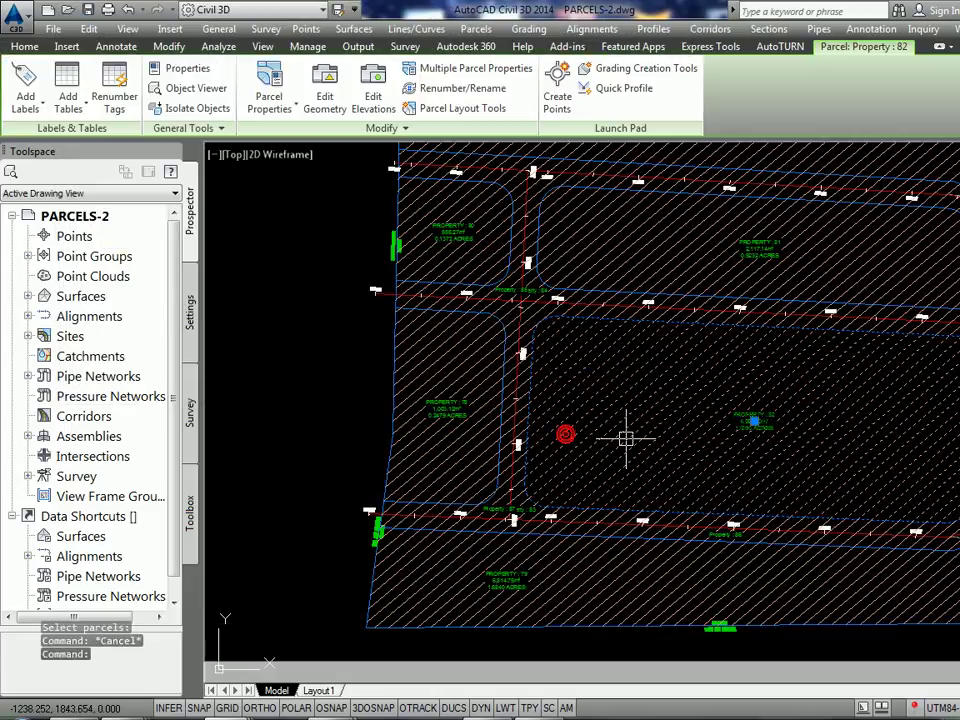
pyautogui.scroll(2, 889, 516)
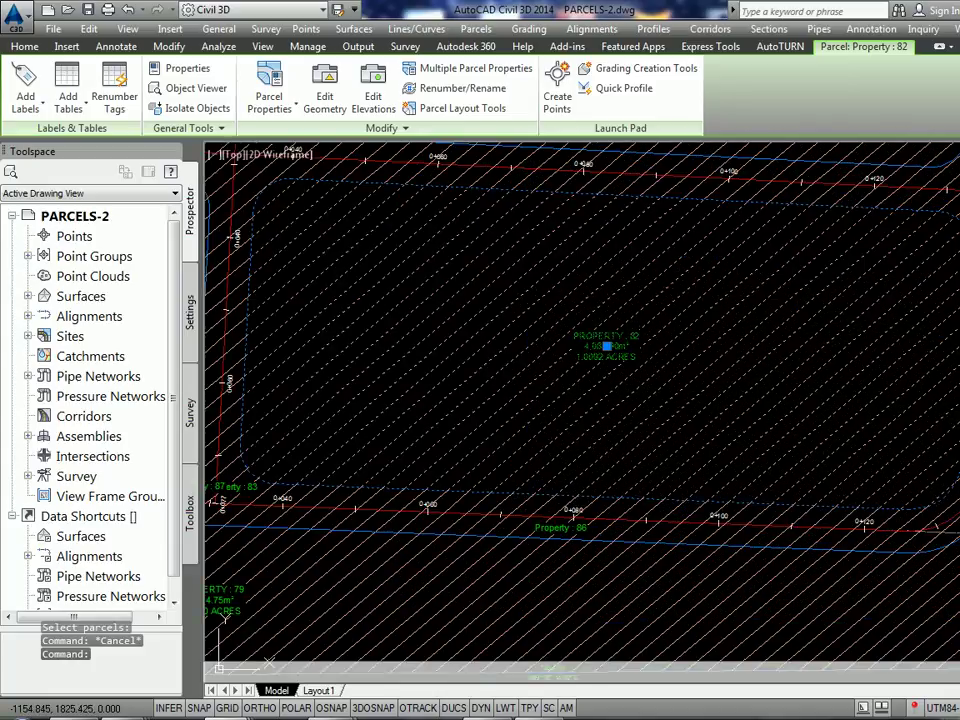
pyautogui.press('Escape')
pyautogui.scroll(-3, 881, 439)
pyautogui.click(870, 433)
pyautogui.press('Escape')
pyautogui.click(883, 467)
pyautogui.moveTo(883, 467); pyautogui.dragTo(883, 642, button='middle')
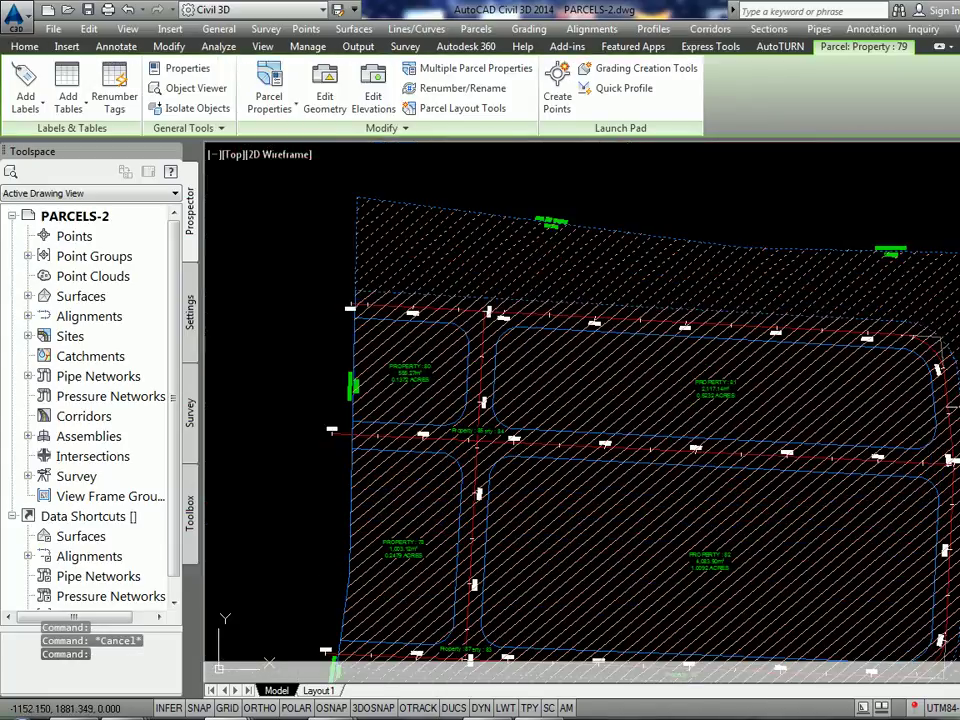
pyautogui.press('Escape')
pyautogui.scroll(5, 498, 388)
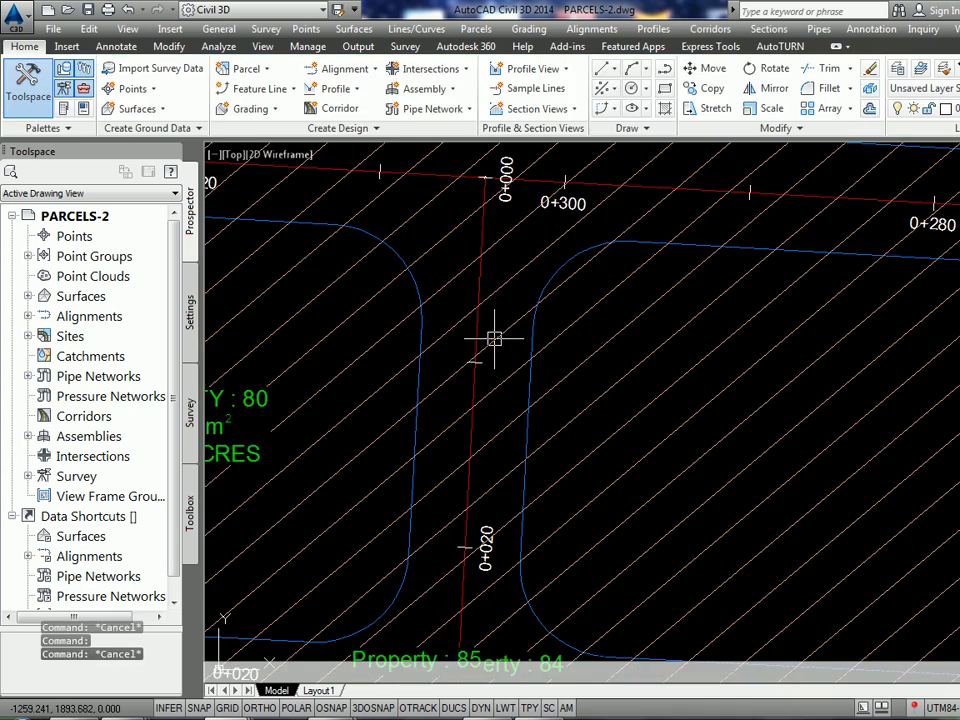
# Change right-of-way parcel 84's object style to Road in Parcel Properties.
pyautogui.click(492, 338)
pyautogui.scroll(-4, 497, 342)
pyautogui.scroll(3, 497, 342)
pyautogui.rightClick(500, 337)
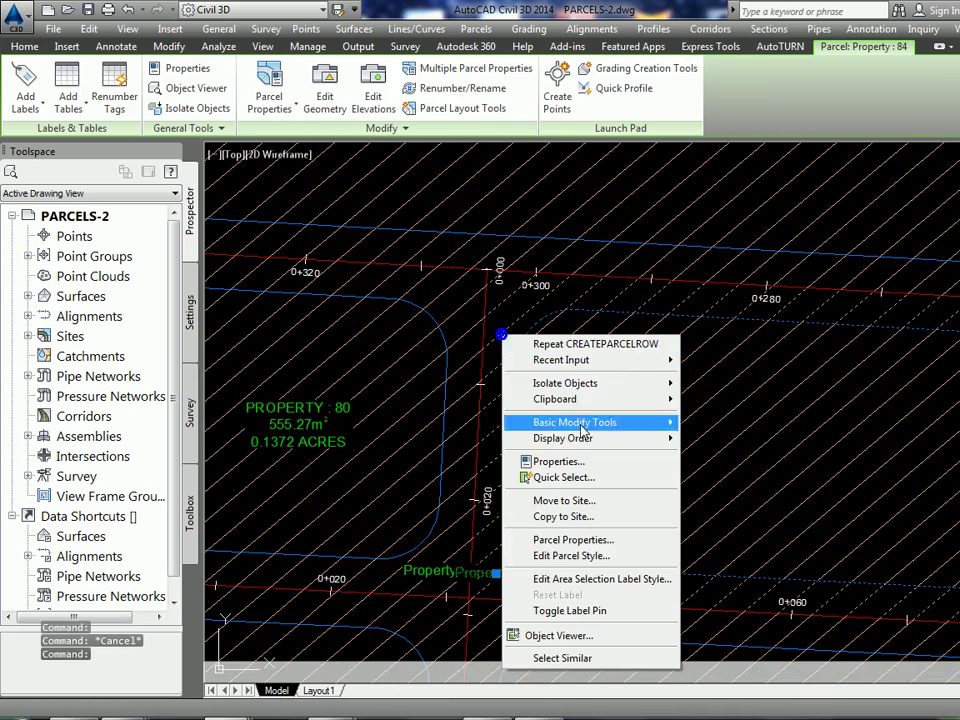
pyautogui.click(590, 540)
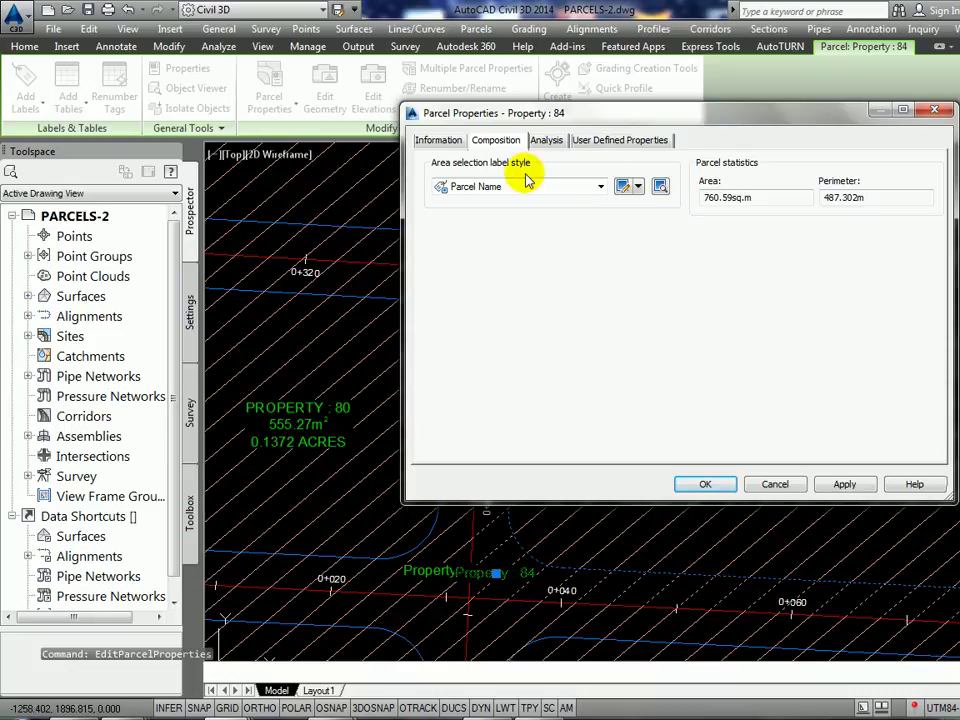
pyautogui.click(438, 140)
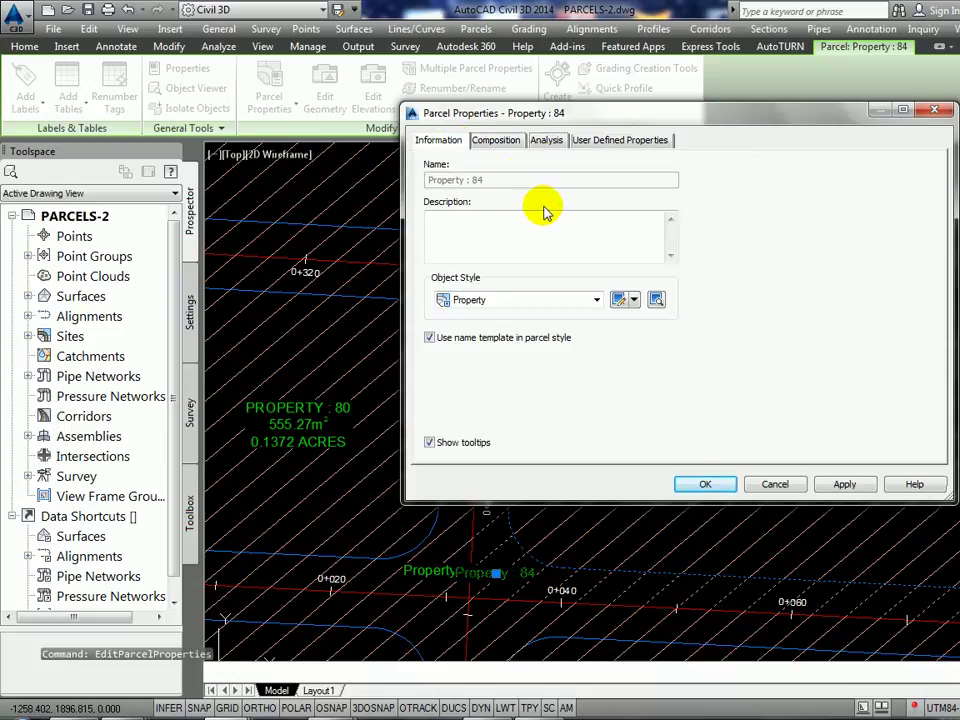
pyautogui.click(528, 300)
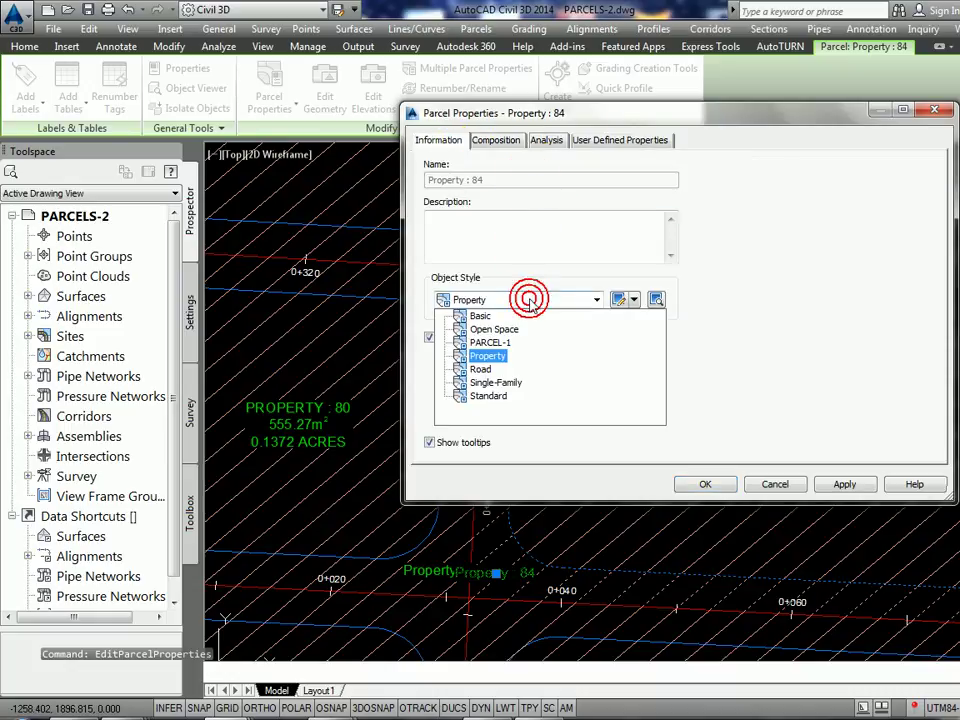
pyautogui.click(481, 369)
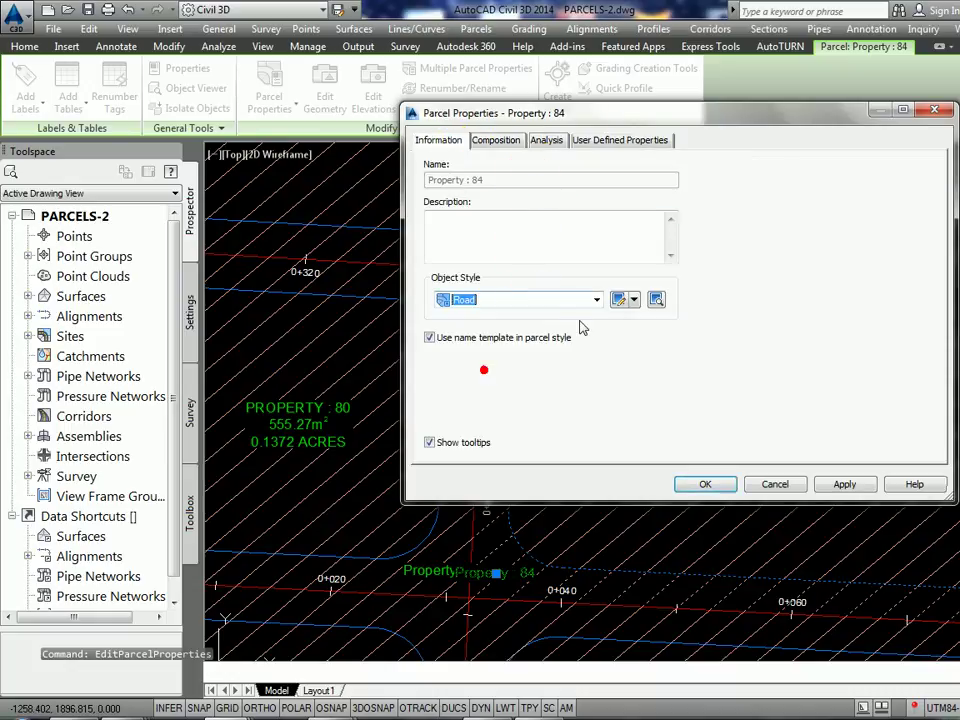
pyautogui.click(635, 300)
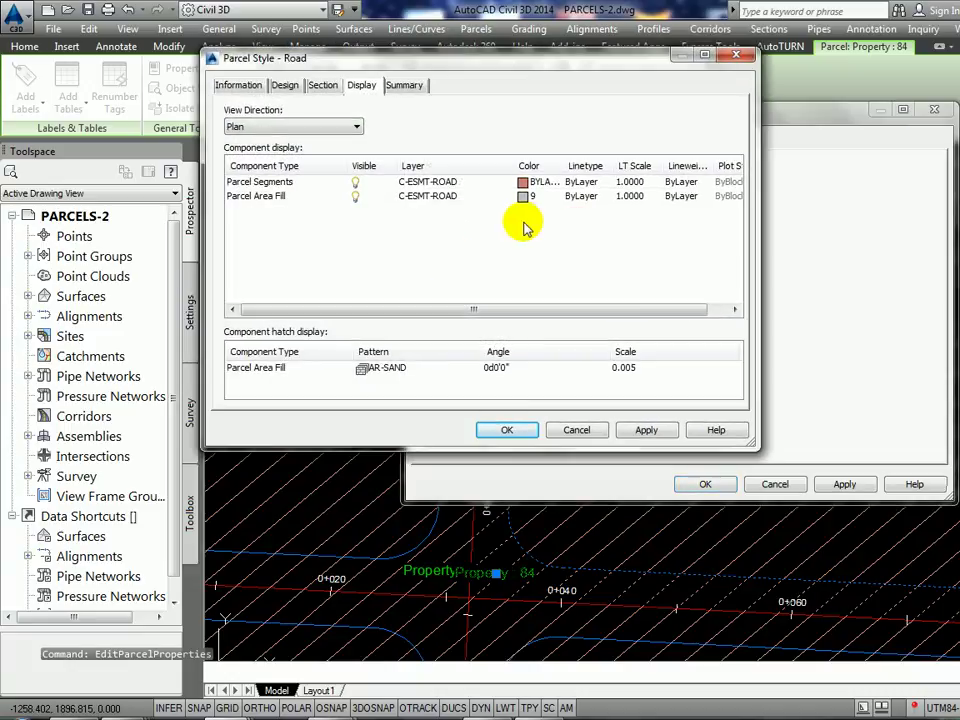
pyautogui.click(652, 431)
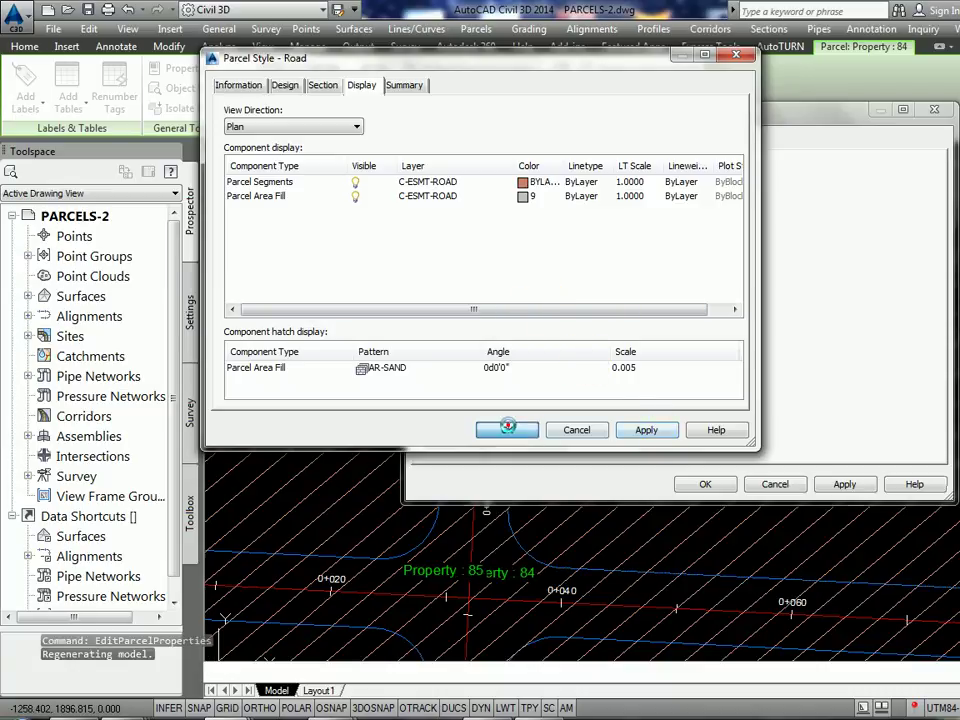
pyautogui.click(509, 430)
pyautogui.click(700, 484)
# Start MATCHPROP (MA) with the Road-styled parcel 84 as the source.
pyautogui.press('Escape')
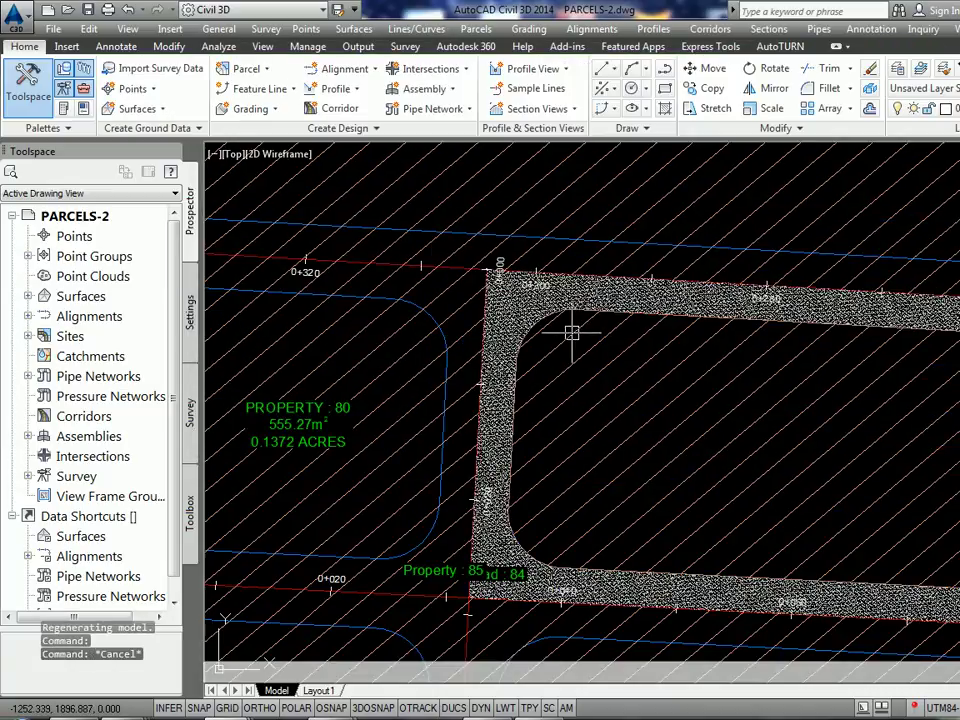
pyautogui.press('Escape')
pyautogui.press('Escape')
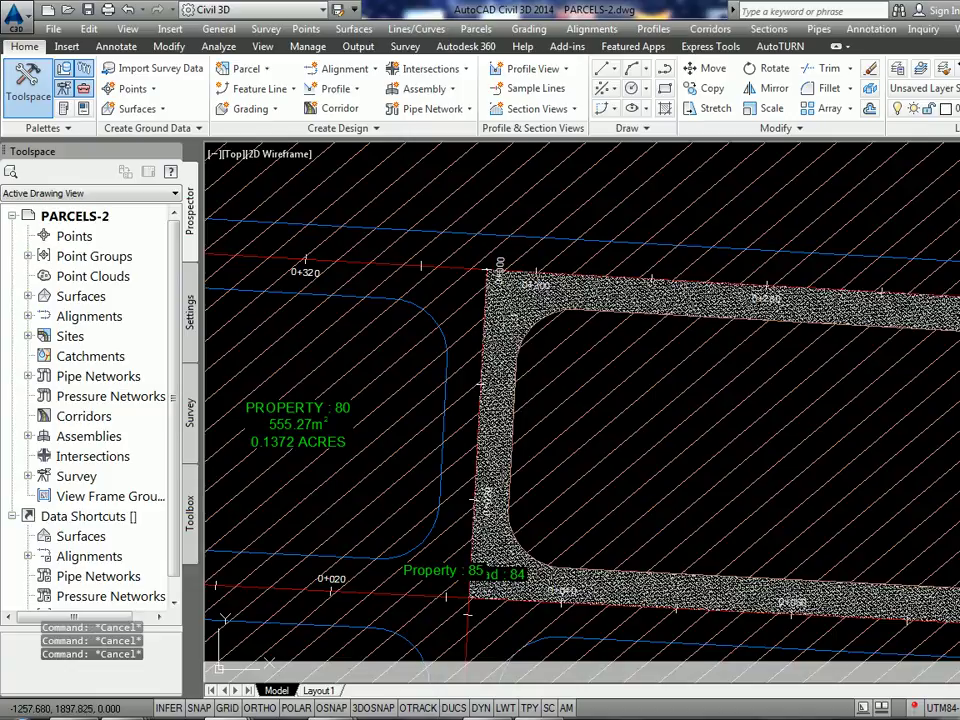
pyautogui.write('ma')
pyautogui.press('Return')
pyautogui.scroll(5, 510, 300)
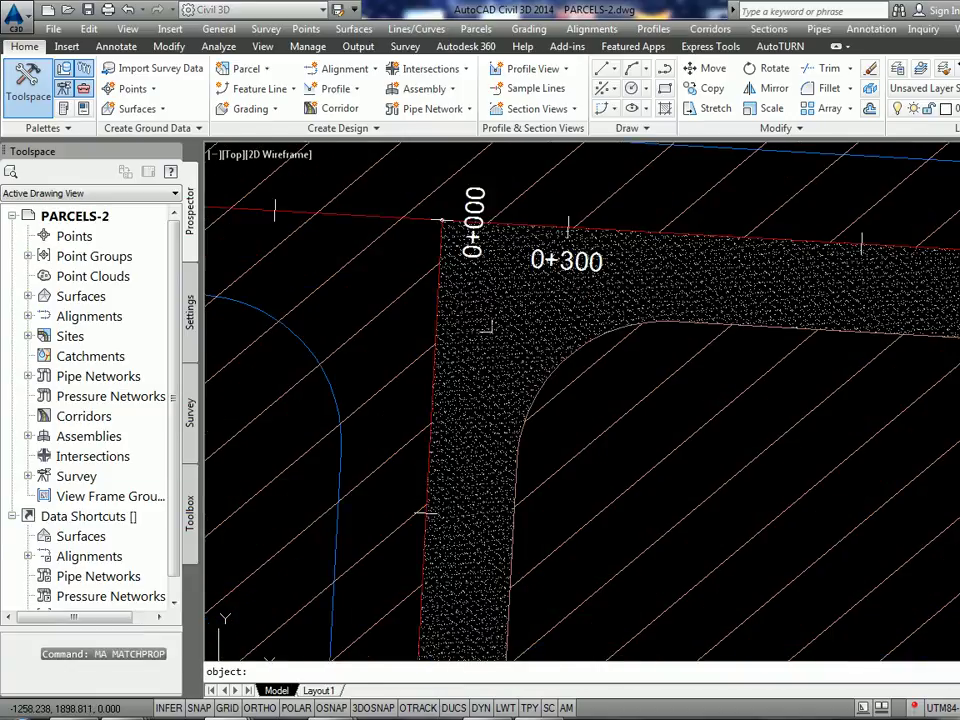
pyautogui.click(484, 324)
# Apply the Road style to the other right-of-way parcels and recentre the layout.
pyautogui.scroll(-3, 403, 299)
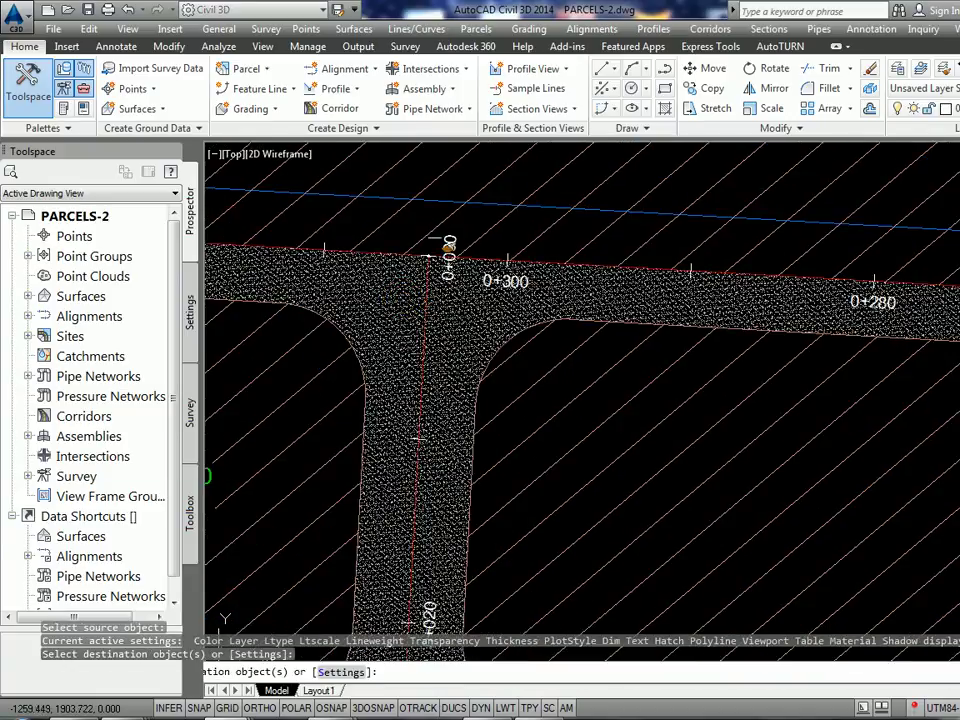
pyautogui.click(469, 247)
pyautogui.scroll(-3, 470, 268)
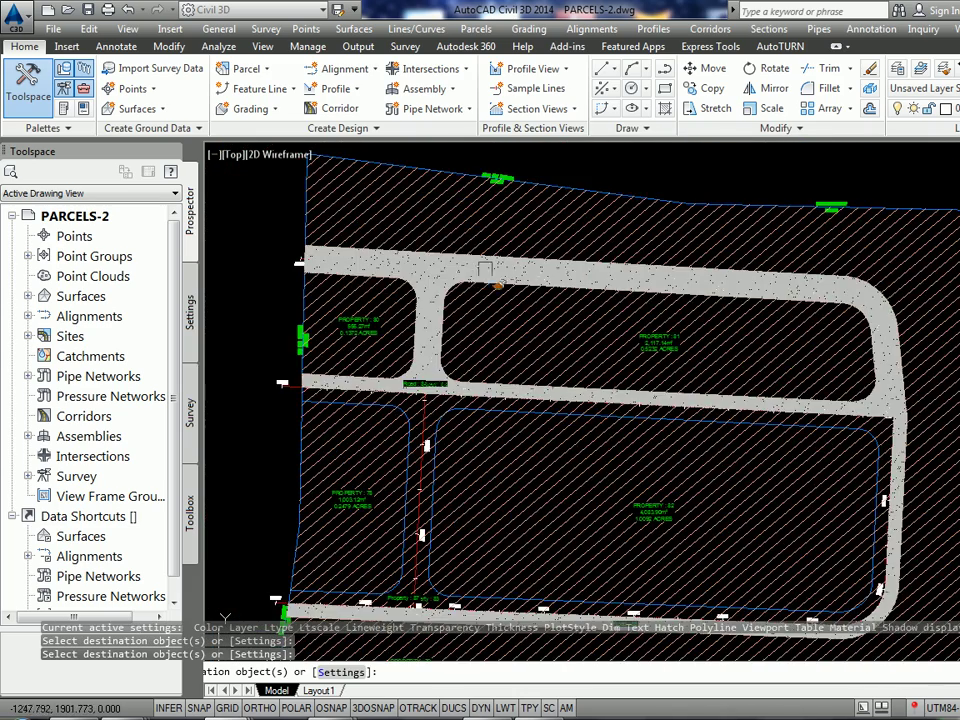
pyautogui.scroll(3, 800, 440)
pyautogui.scroll(2, 824, 416)
pyautogui.scroll(-5, 514, 435)
pyautogui.scroll(4, 364, 392)
pyautogui.scroll(-1, 367, 358)
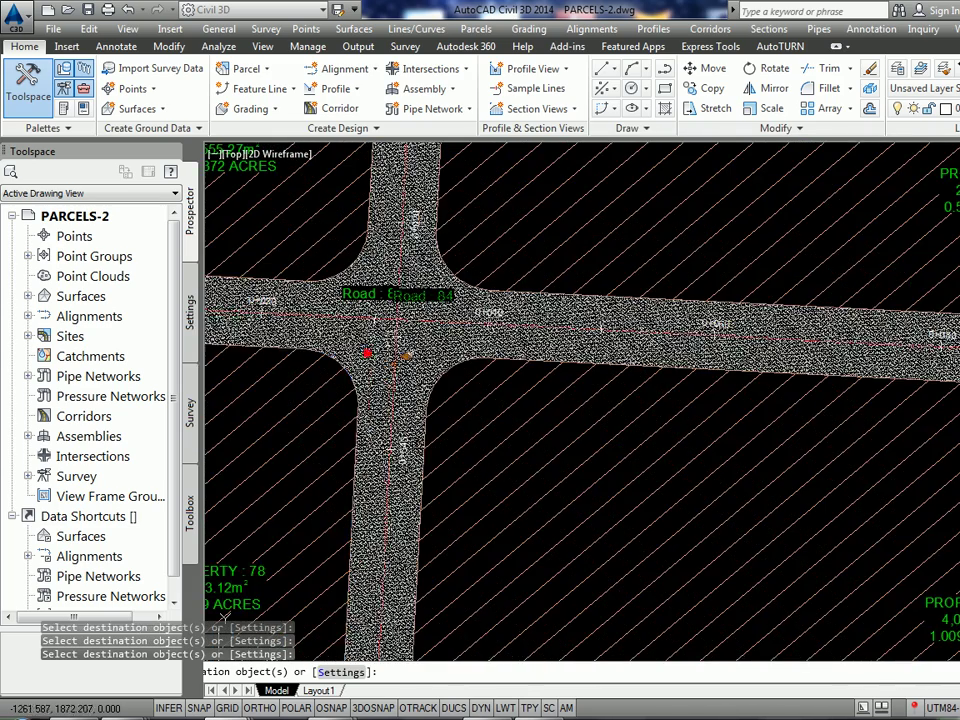
pyautogui.scroll(-3, 449, 355)
pyautogui.press('Escape')
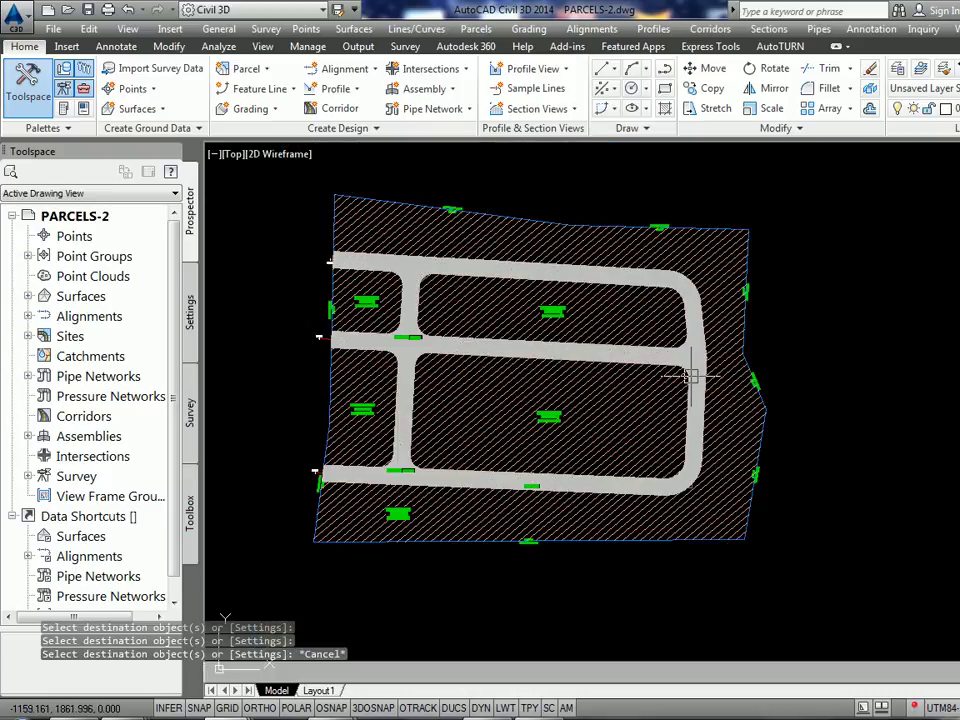
pyautogui.moveTo(499, 381)
pyautogui.mouseDown(button='middle')
pyautogui.moveTo(584, 391)
pyautogui.moveTo(571, 358)
pyautogui.mouseUp(button='middle')
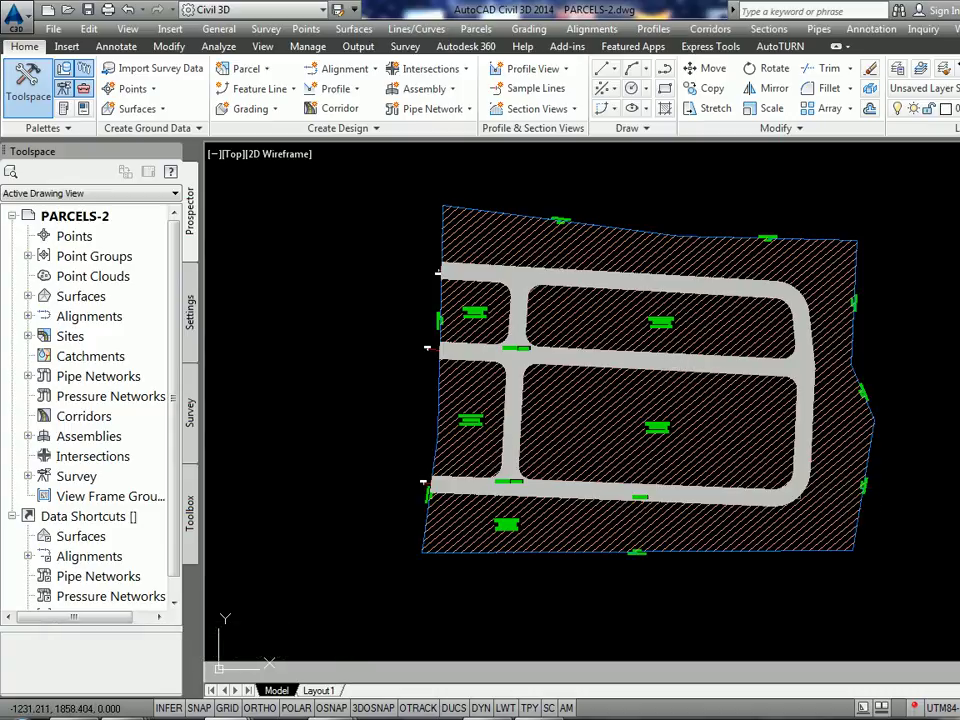
pyautogui.scroll(2, 607, 395)
# Open the Parcel Layout Tools and accept the site and style settings for a new lot line.
pyautogui.click(266, 68)
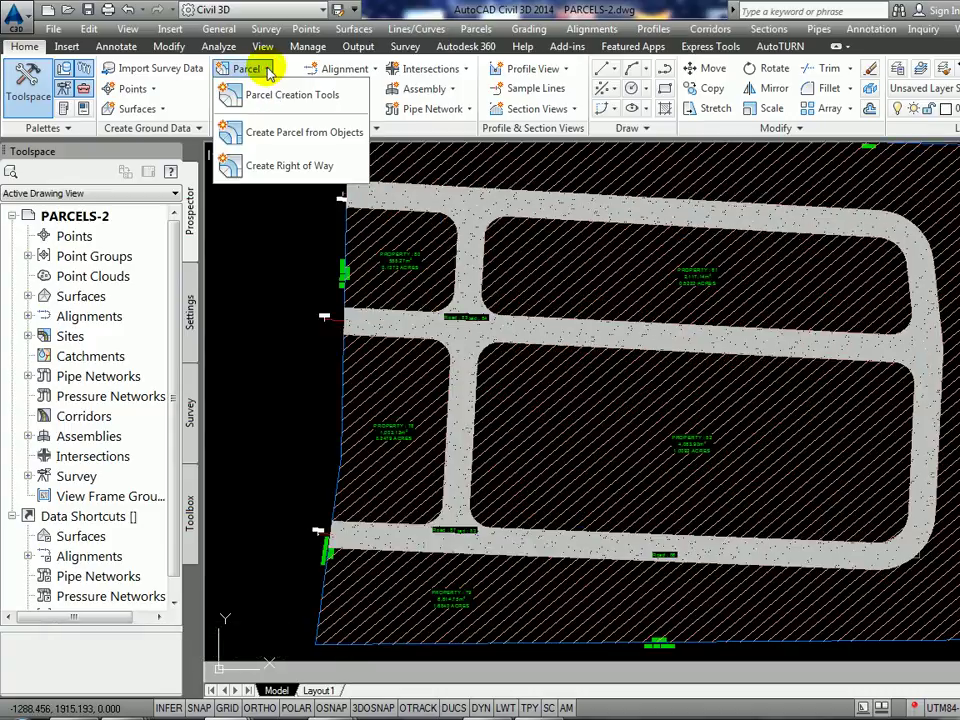
pyautogui.click(262, 94)
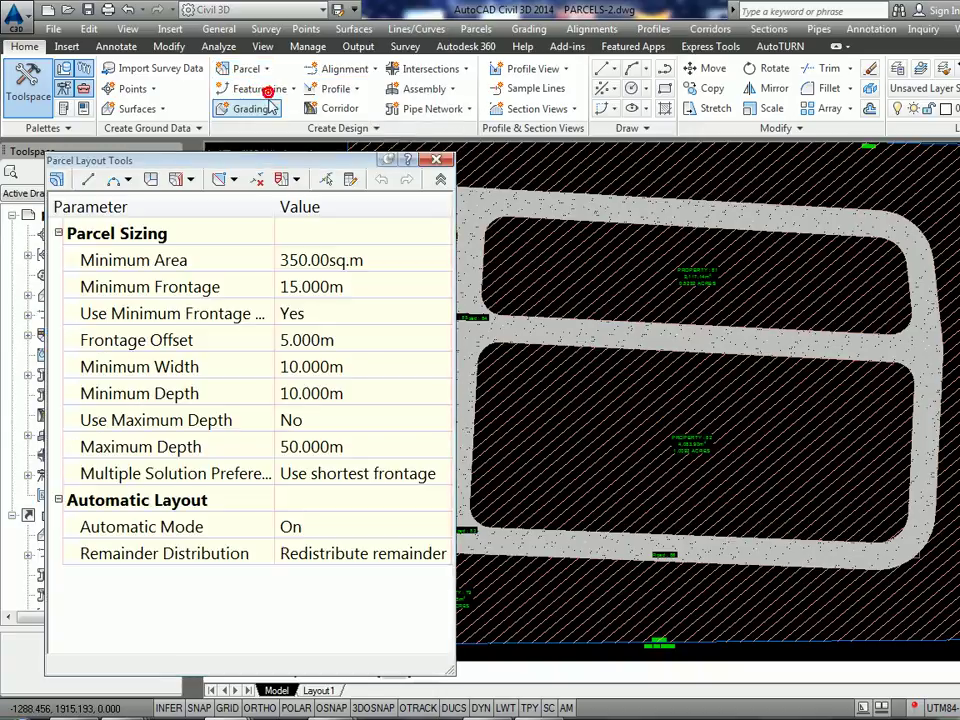
pyautogui.moveTo(295, 166); pyautogui.dragTo(293, 85)
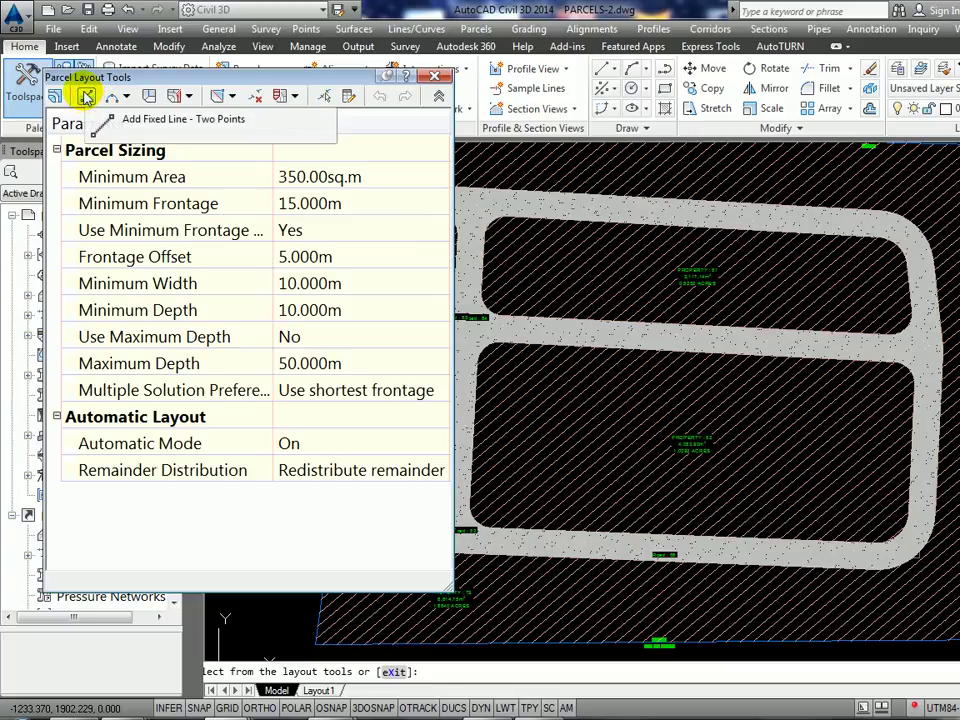
pyautogui.click(87, 97)
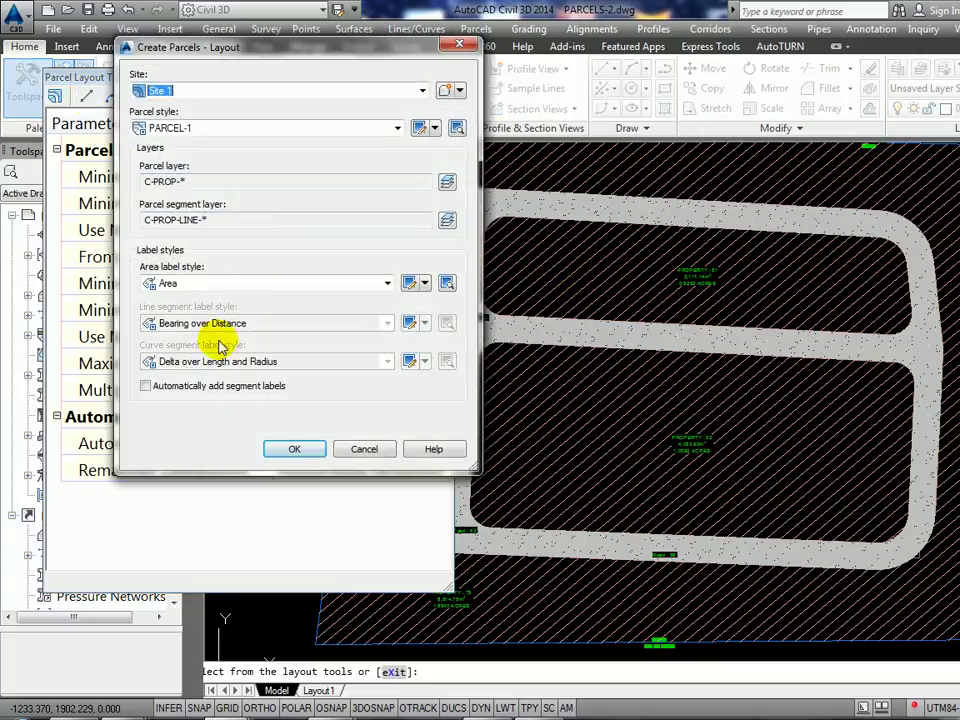
pyautogui.click(289, 450)
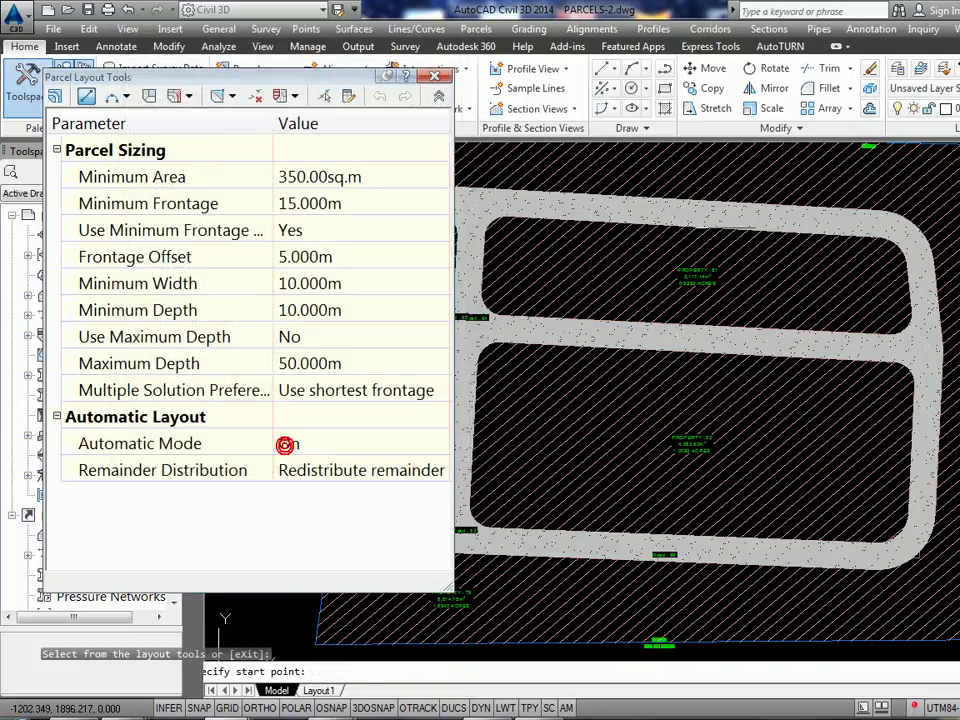
# Draw a snapped lot line from PROPERTY 81's upper boundary to its lower boundary.
pyautogui.scroll(4, 700, 225)
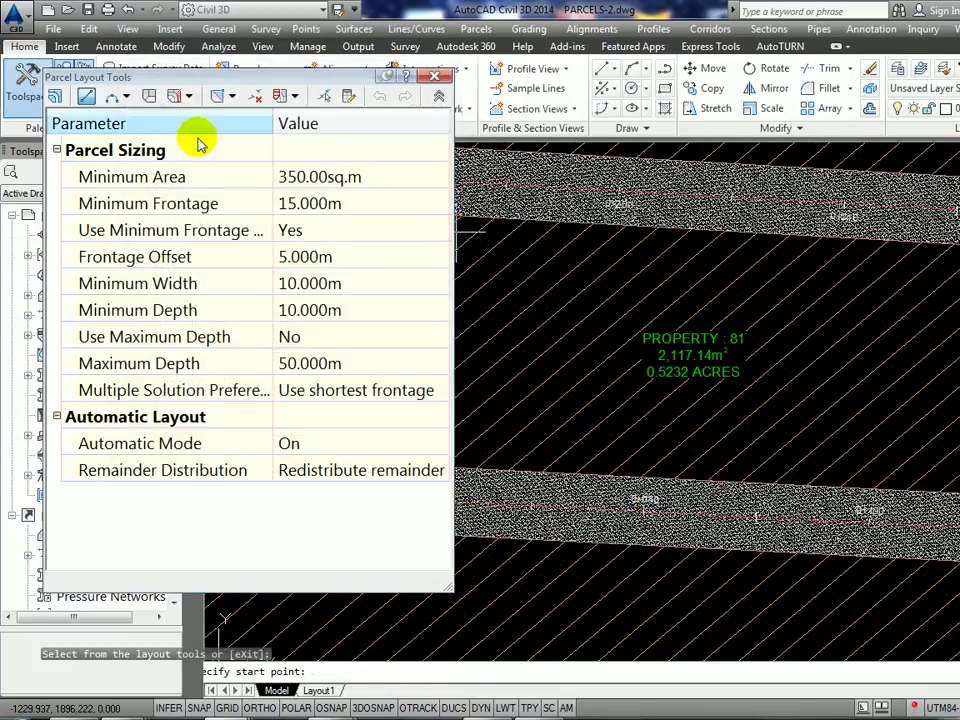
pyautogui.click(87, 93)
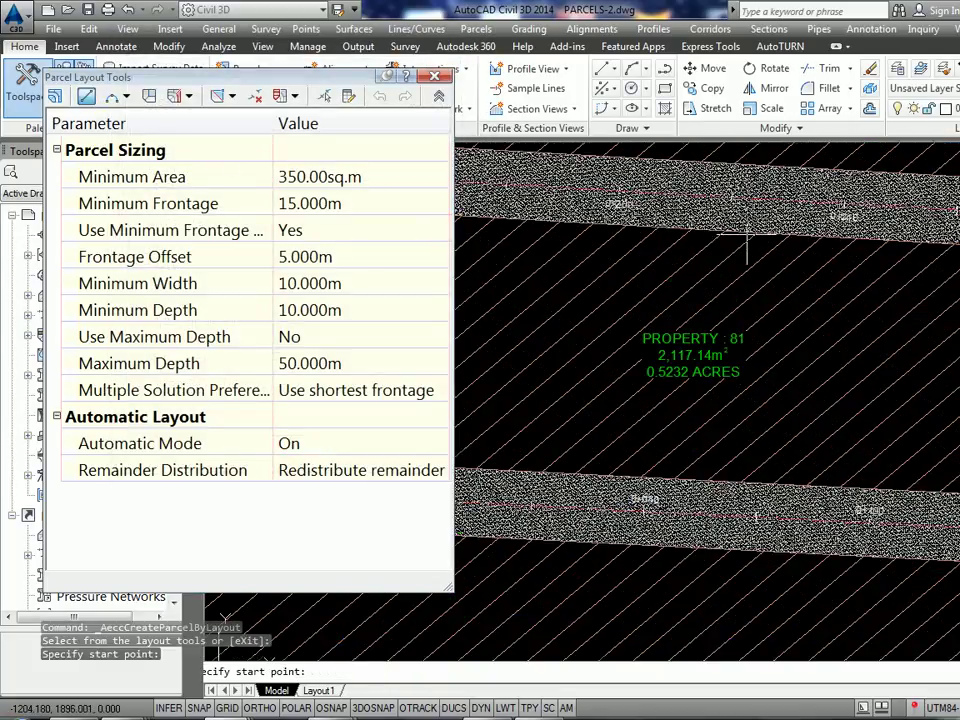
pyautogui.scroll(3, 700, 232)
pyautogui.press('F3')
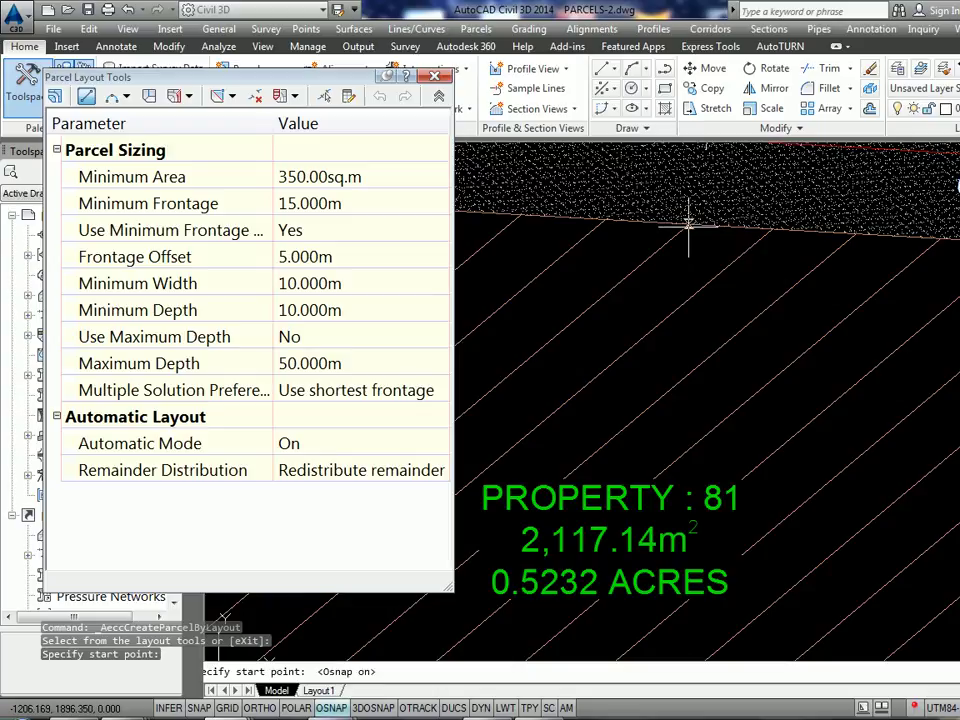
pyautogui.click(702, 226)
pyautogui.scroll(-1, 702, 226)
pyautogui.scroll(-2, 725, 380)
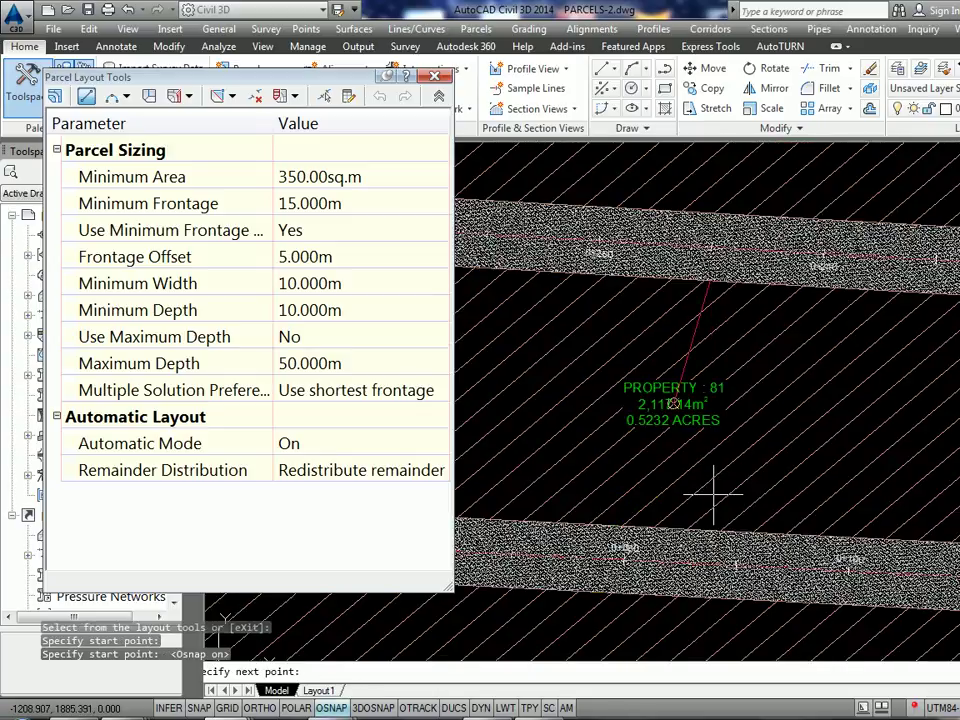
pyautogui.press('F3')
pyautogui.scroll(3, 697, 519)
pyautogui.press('F3')
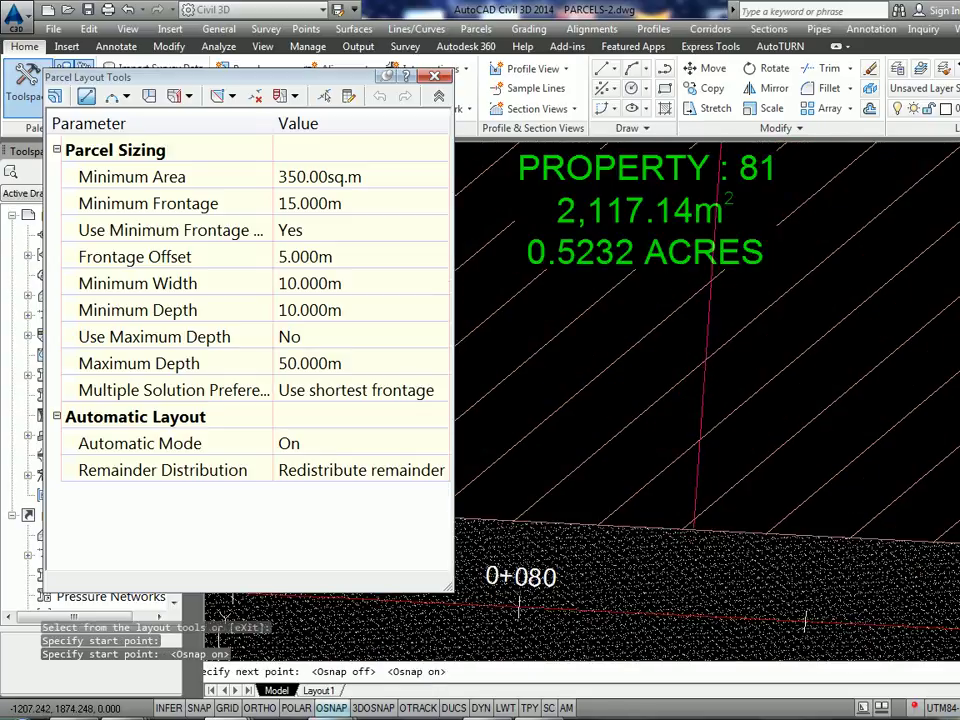
pyautogui.scroll(2, 690, 525)
pyautogui.click(692, 530)
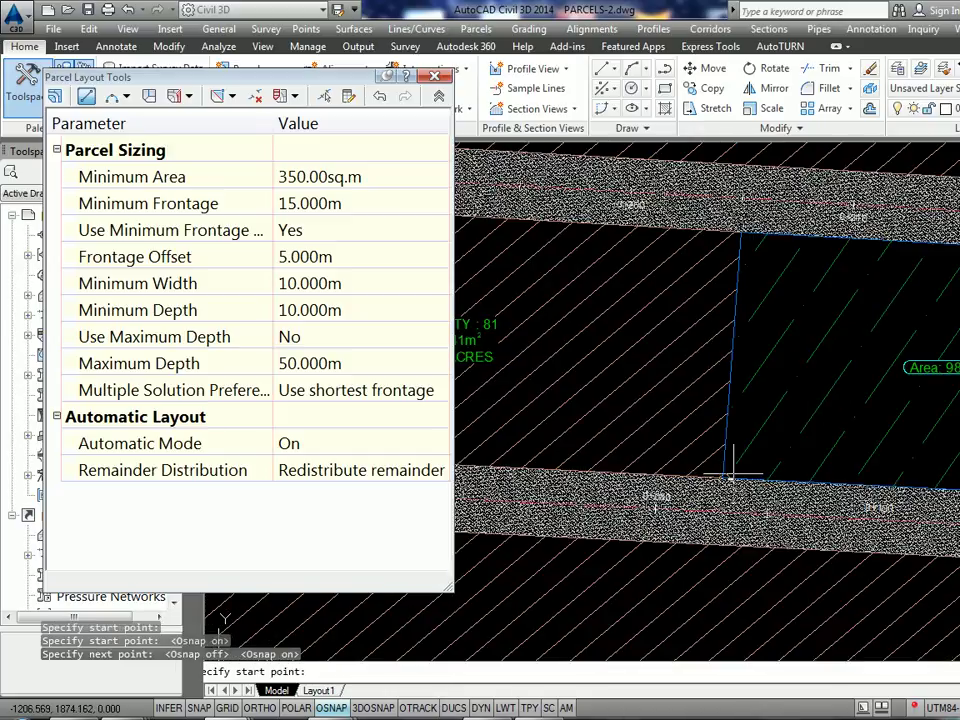
# Finish the lot line and exit parcel layout, leaving PROPERTY 81 at 1,131.41 m².
pyautogui.scroll(-3, 778, 463)
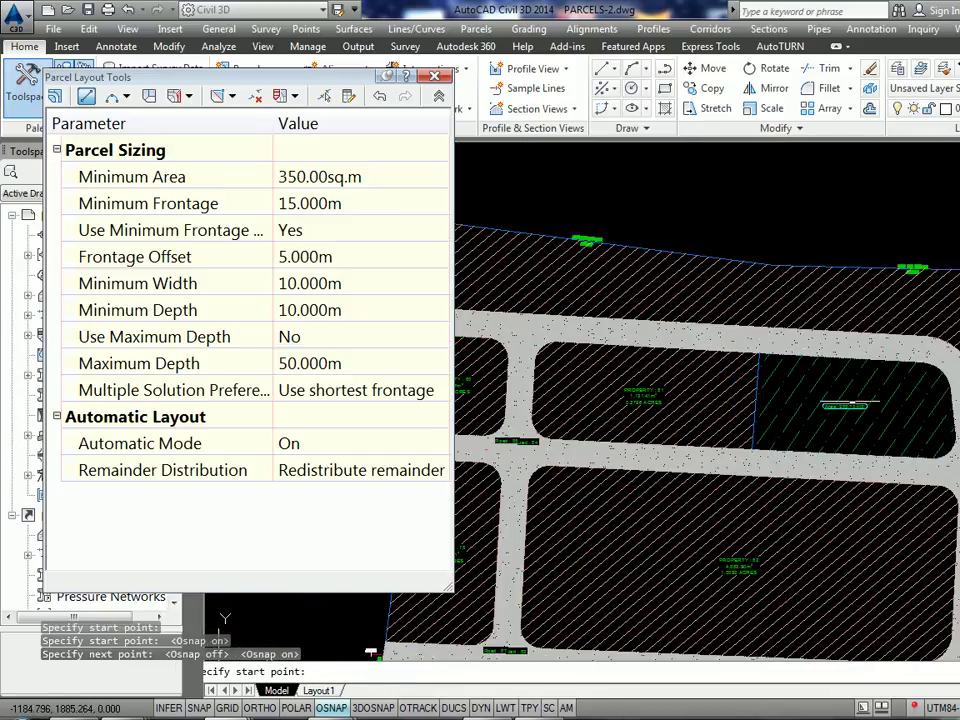
pyautogui.scroll(3, 846, 403)
pyautogui.press('Escape')
pyautogui.scroll(2, 821, 440)
pyautogui.scroll(2, 800, 420)
pyautogui.scroll(2, 793, 396)
pyautogui.scroll(-3, 880, 400)
pyautogui.press('Escape')
pyautogui.scroll(5, 872, 396)
pyautogui.scroll(-2, 900, 380)
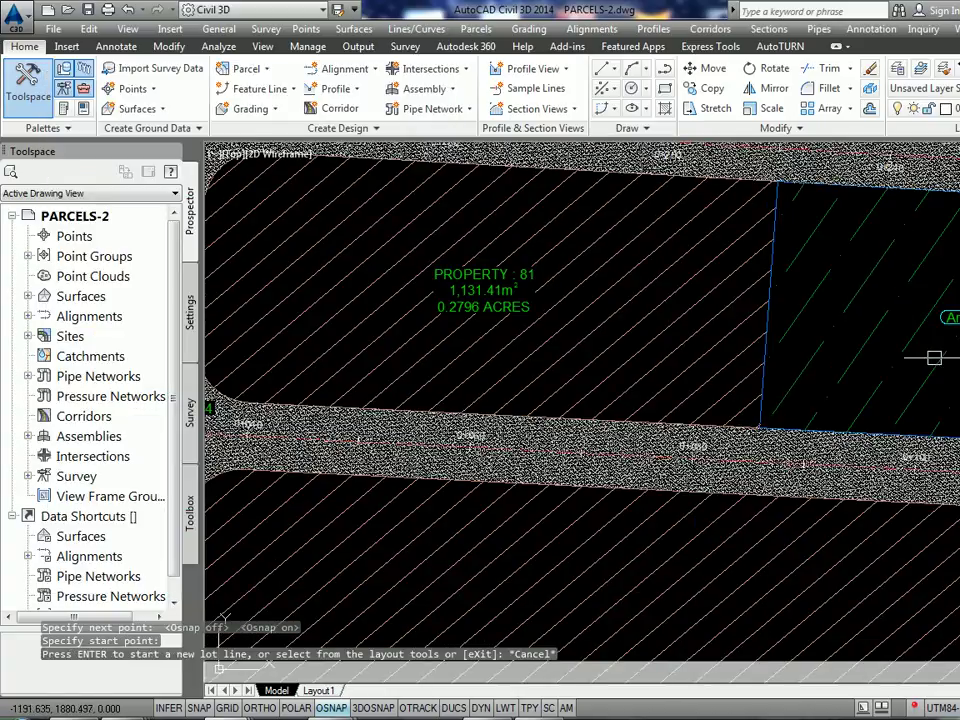
# Check the new lot and PROPERTY 81, recentre the whole site and save the drawing.
pyautogui.click(929, 362)
pyautogui.press('Escape')
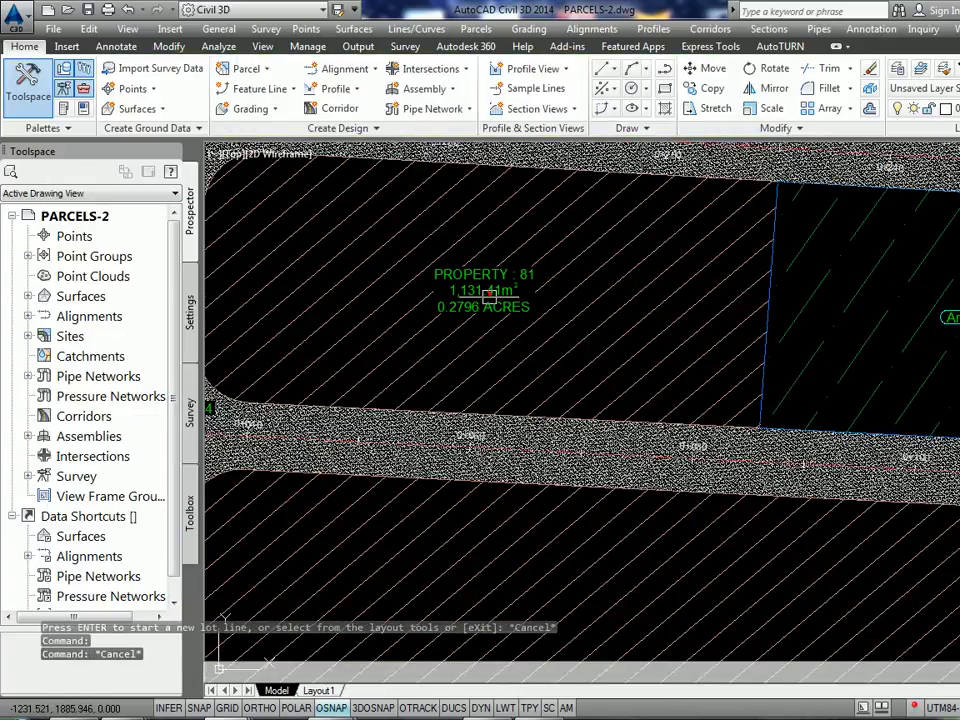
pyautogui.click(482, 312)
pyautogui.scroll(-6, 740, 355)
pyautogui.press('Escape')
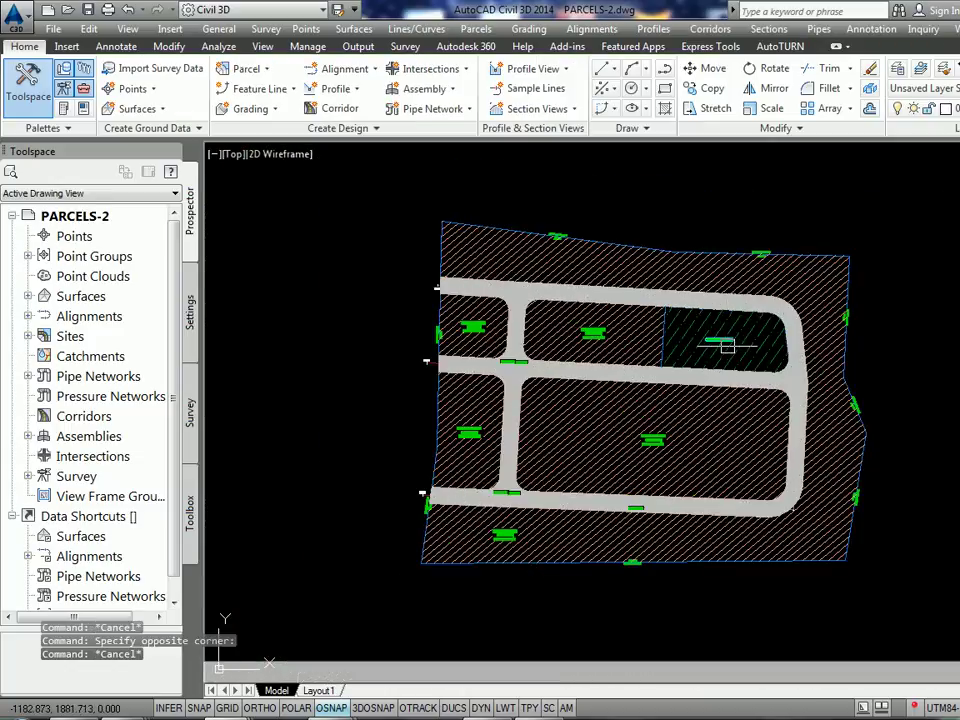
pyautogui.moveTo(694, 390); pyautogui.dragTo(736, 353, button='middle')
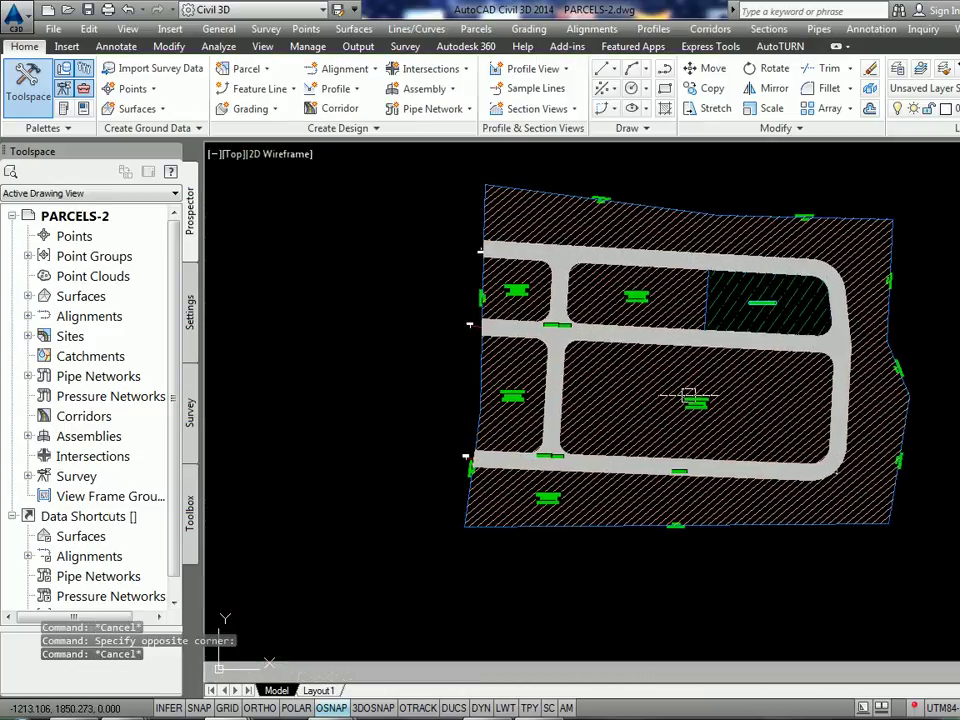
pyautogui.click(88, 10)
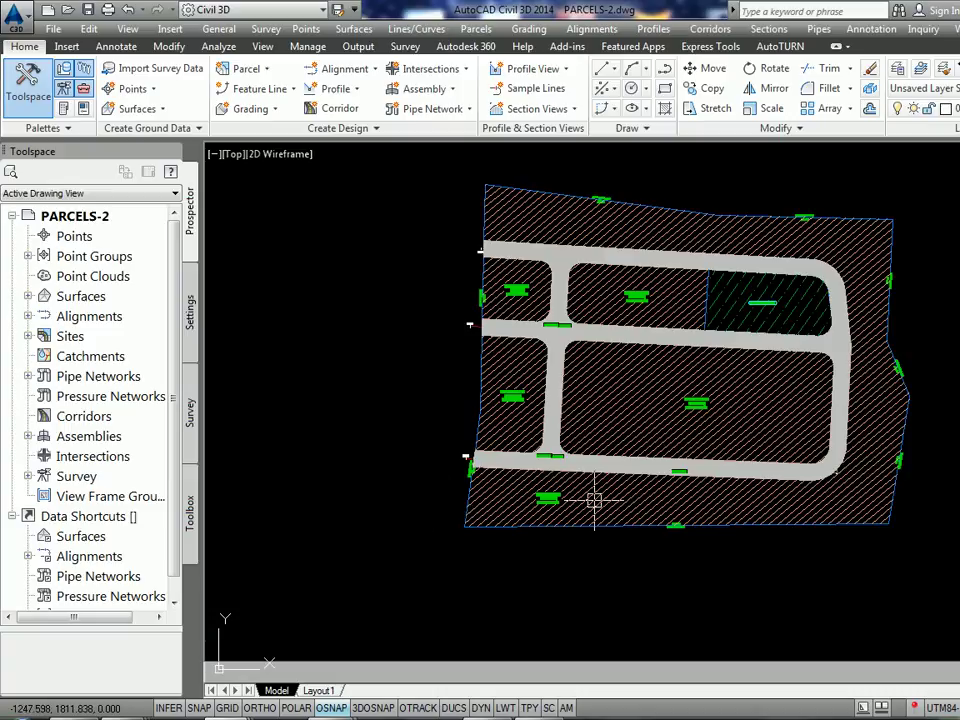
# Pan toward the lower parcels and select Property 79 in the bottom strip to inspect it.
pyautogui.scroll(2, 612, 498)
pyautogui.moveTo(547, 466); pyautogui.dragTo(524, 590, button='middle')
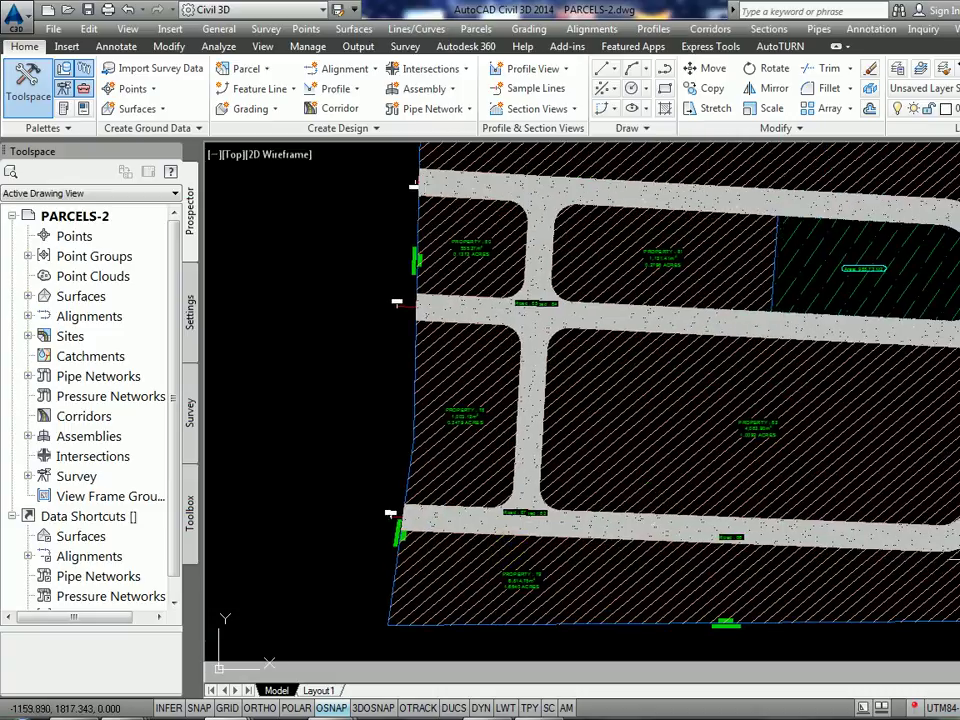
pyautogui.scroll(-2, 950, 278)
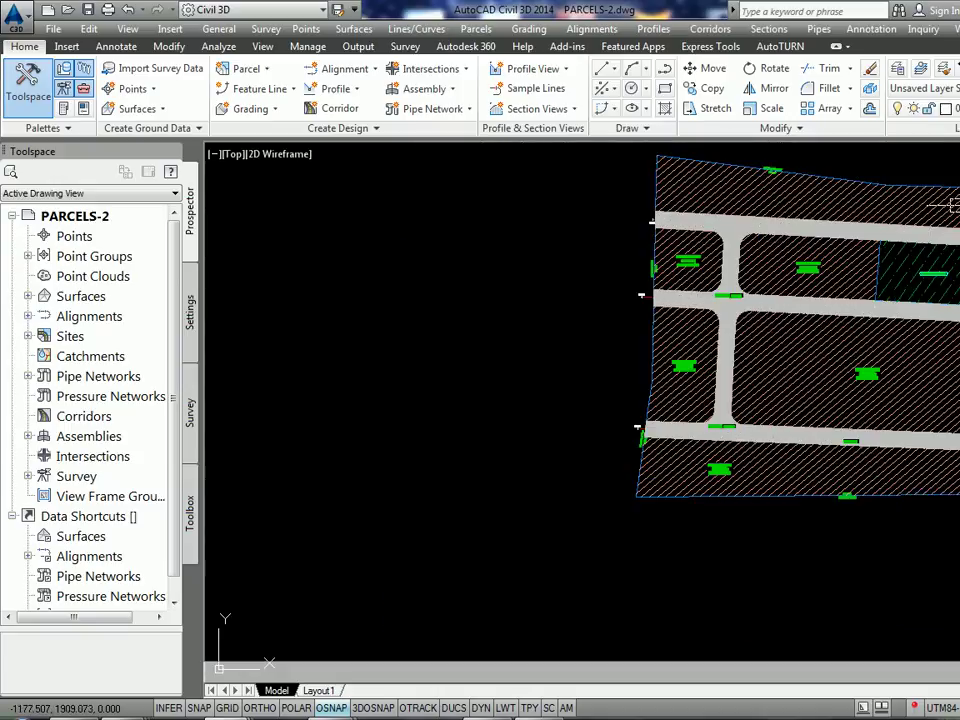
pyautogui.click(720, 468)
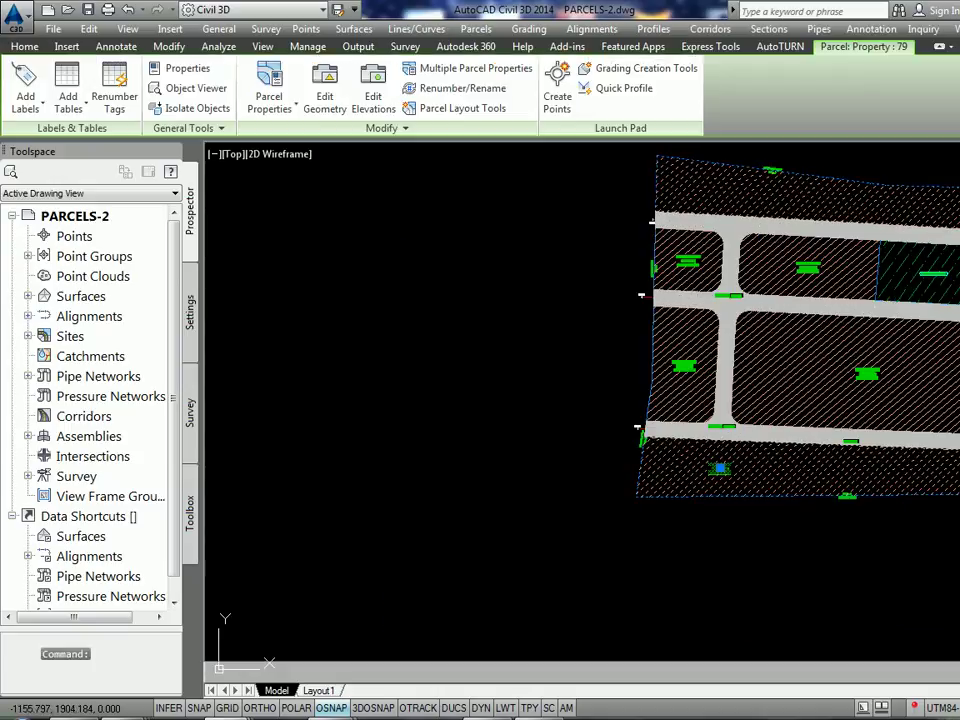
pyautogui.press('Escape')
pyautogui.click(720, 468)
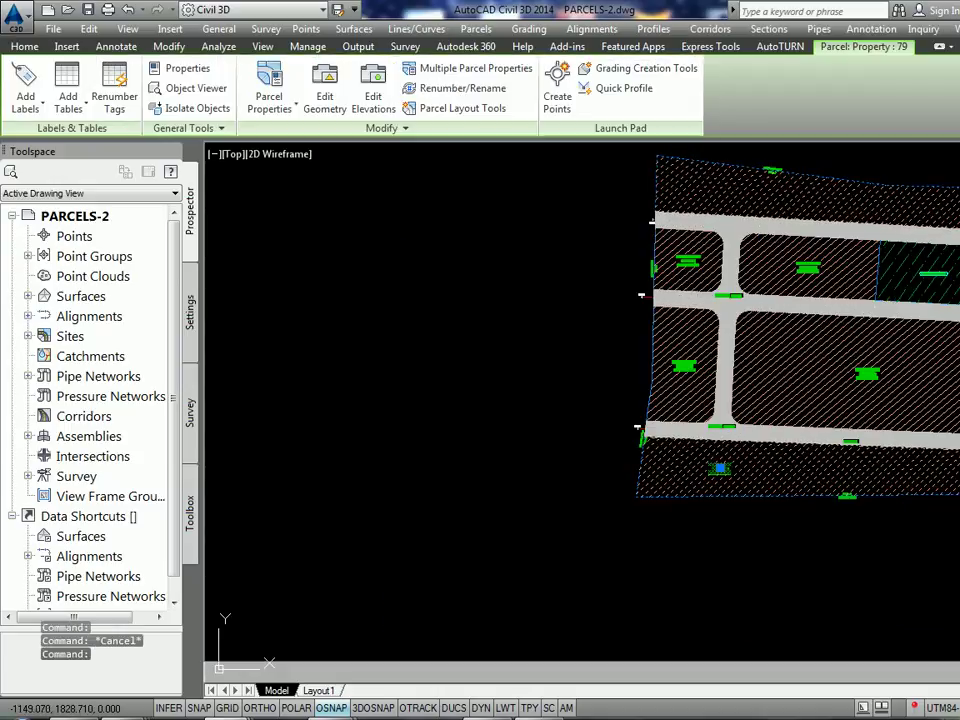
pyautogui.press('Escape')
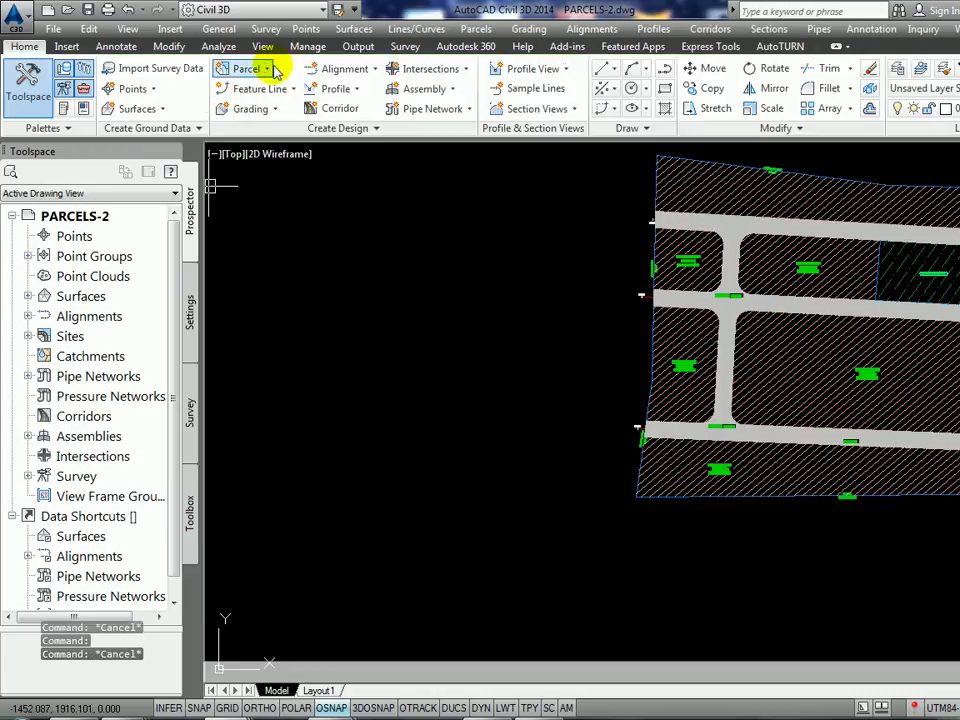
pyautogui.click(266, 68)
pyautogui.click(276, 96)
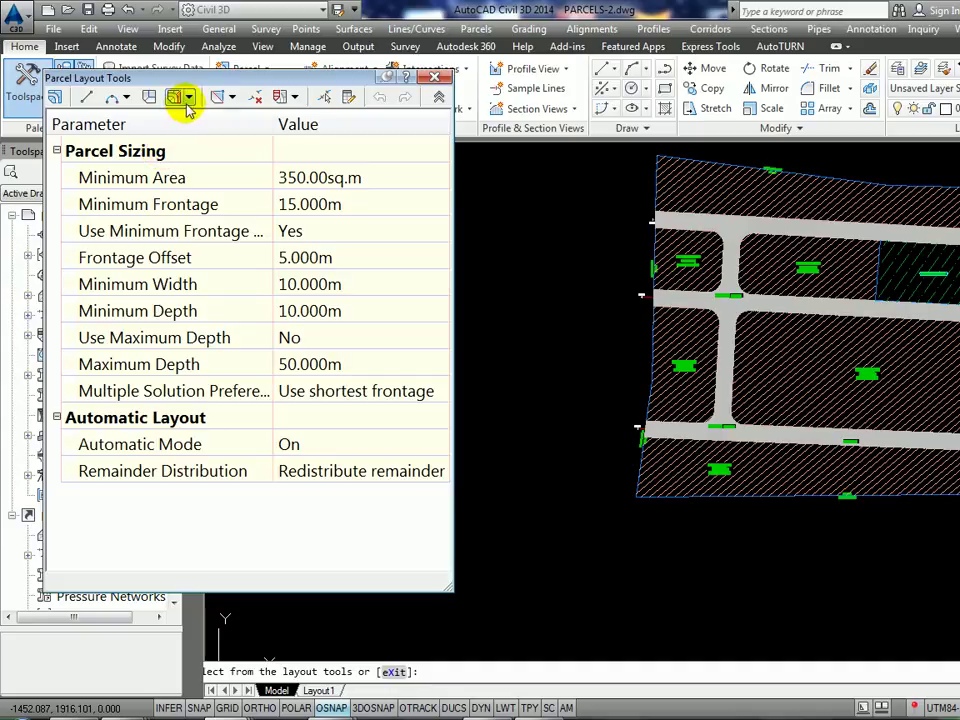
pyautogui.click(438, 100)
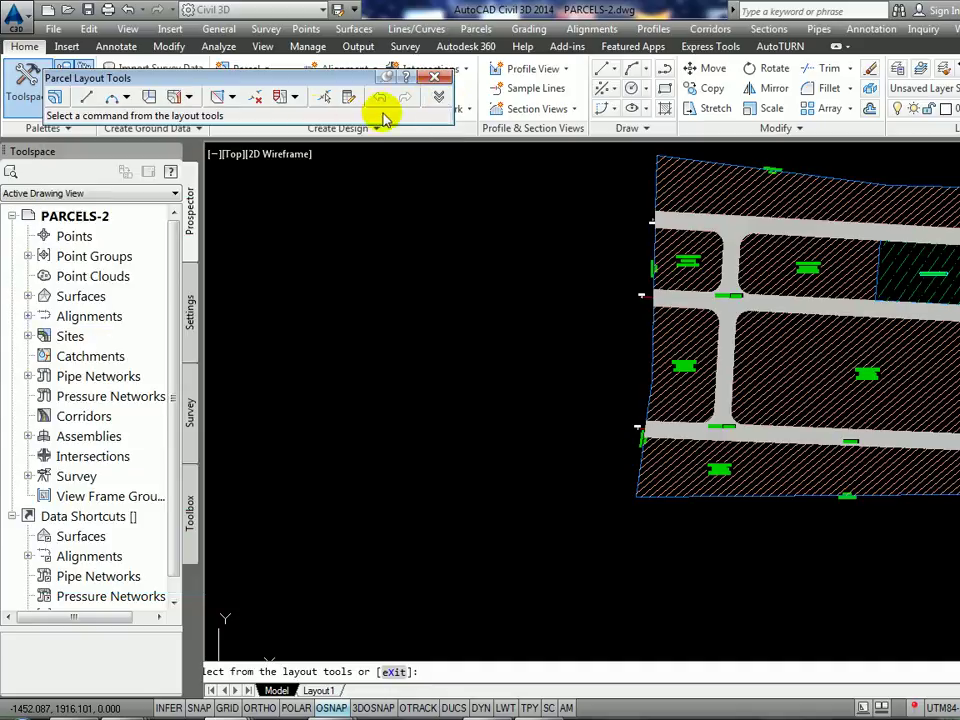
pyautogui.click(440, 100)
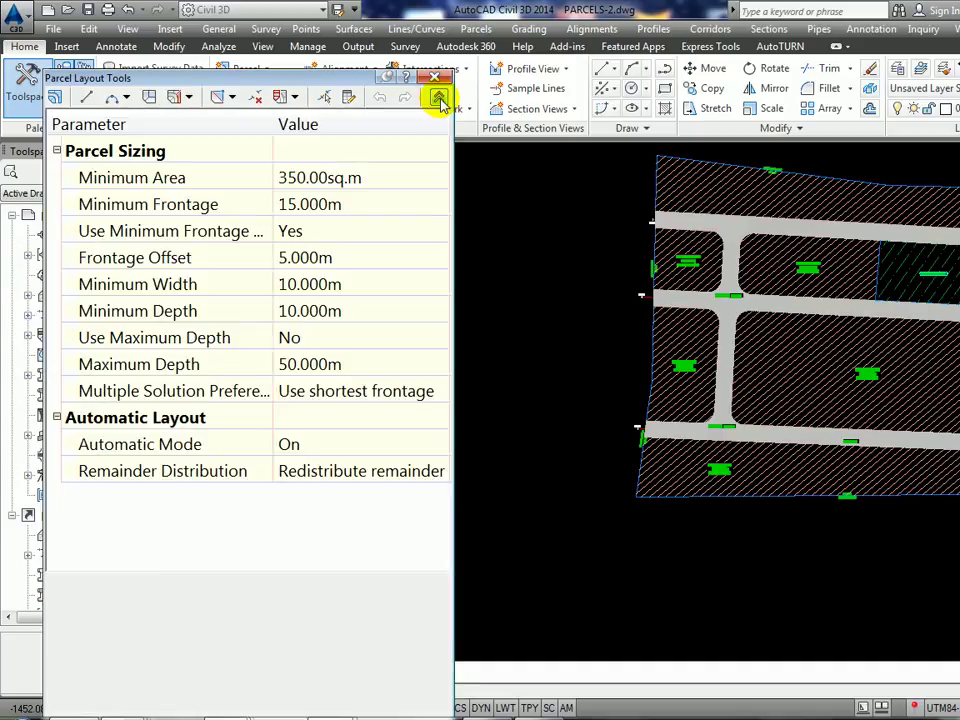
pyautogui.click(381, 175)
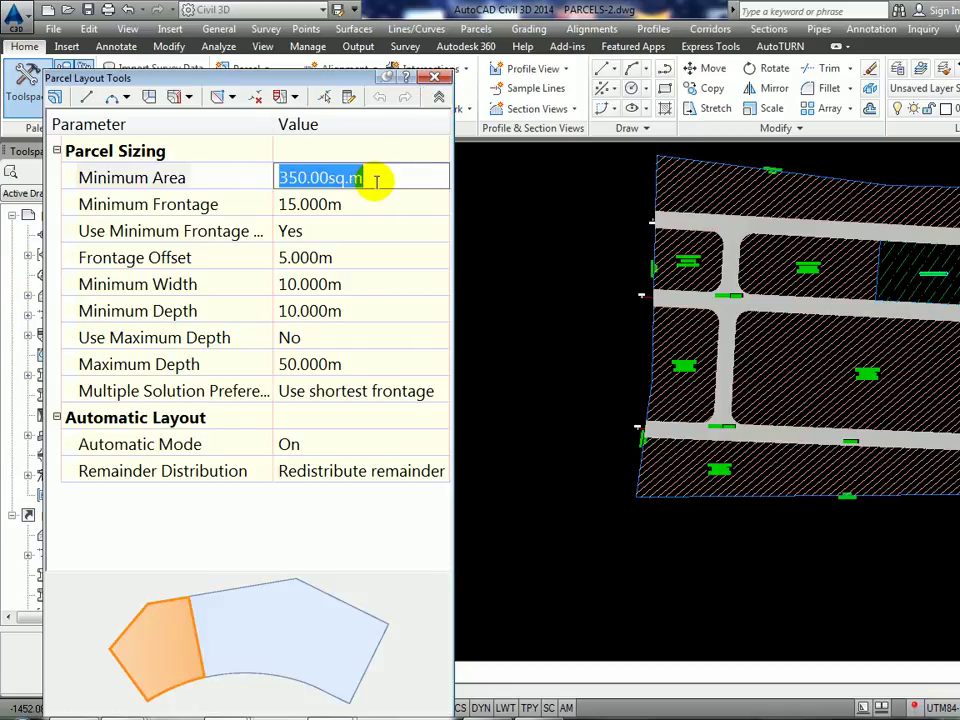
pyautogui.moveTo(336, 80); pyautogui.dragTo(348, 49)
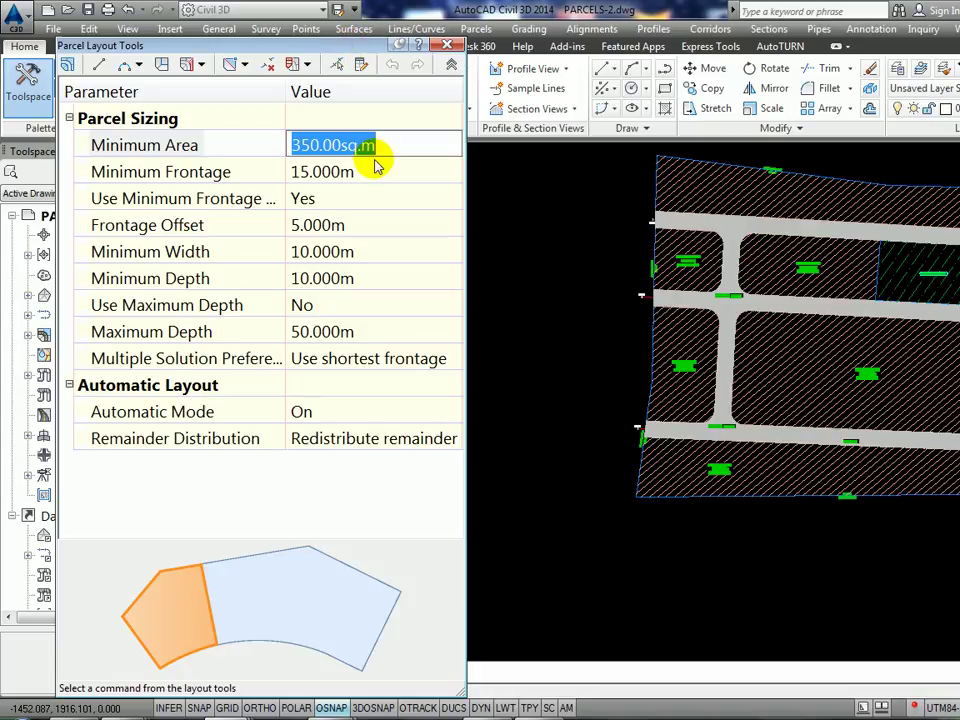
# Close the layout tools and draw a rectangular sample lot outline in the bottom parcel strip.
pyautogui.click(447, 45)
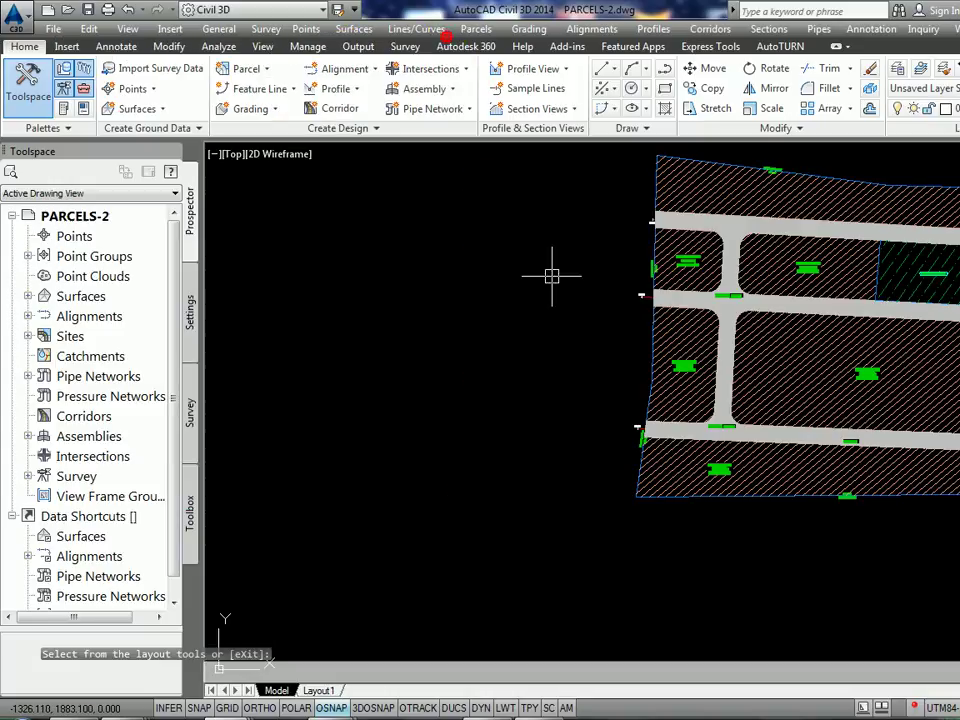
pyautogui.scroll(3, 716, 486)
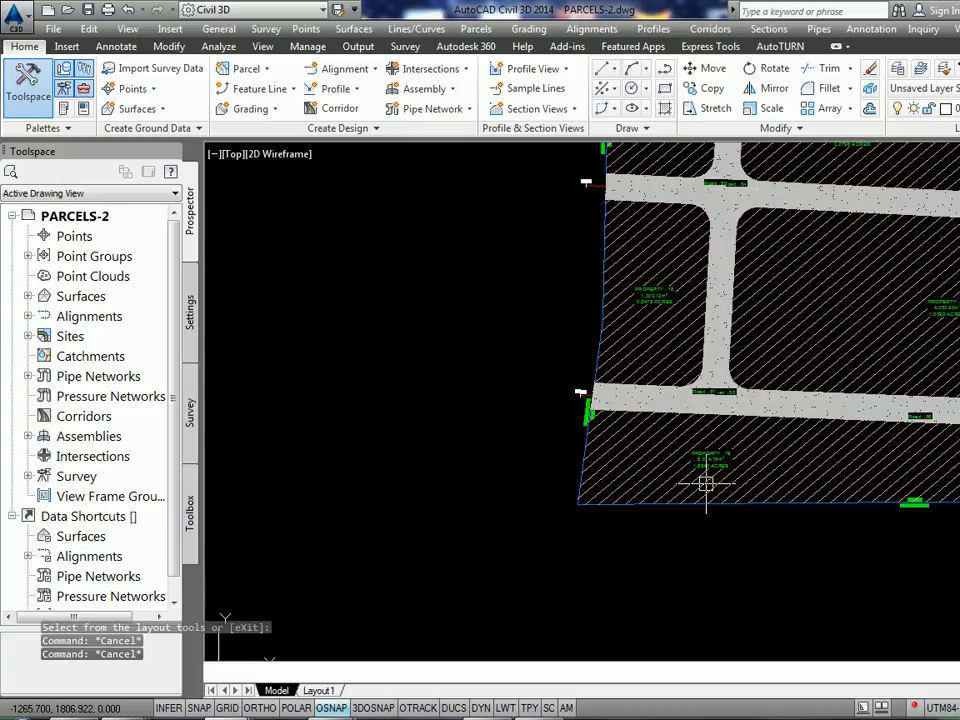
pyautogui.write('rec')
pyautogui.press('Return')
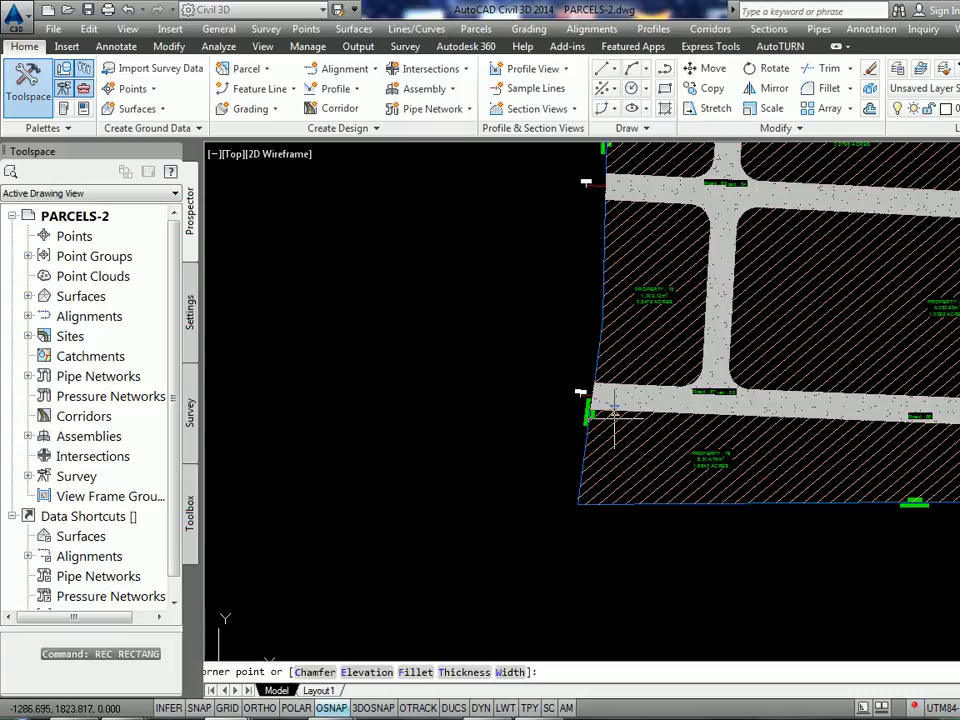
pyautogui.press('F3')
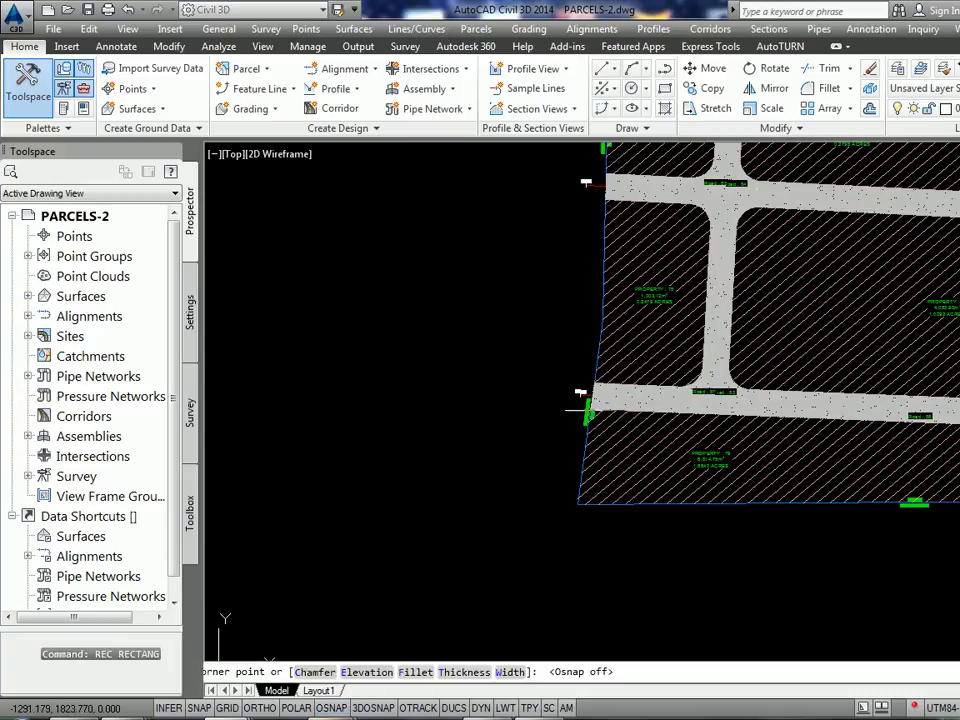
pyautogui.click(590, 409)
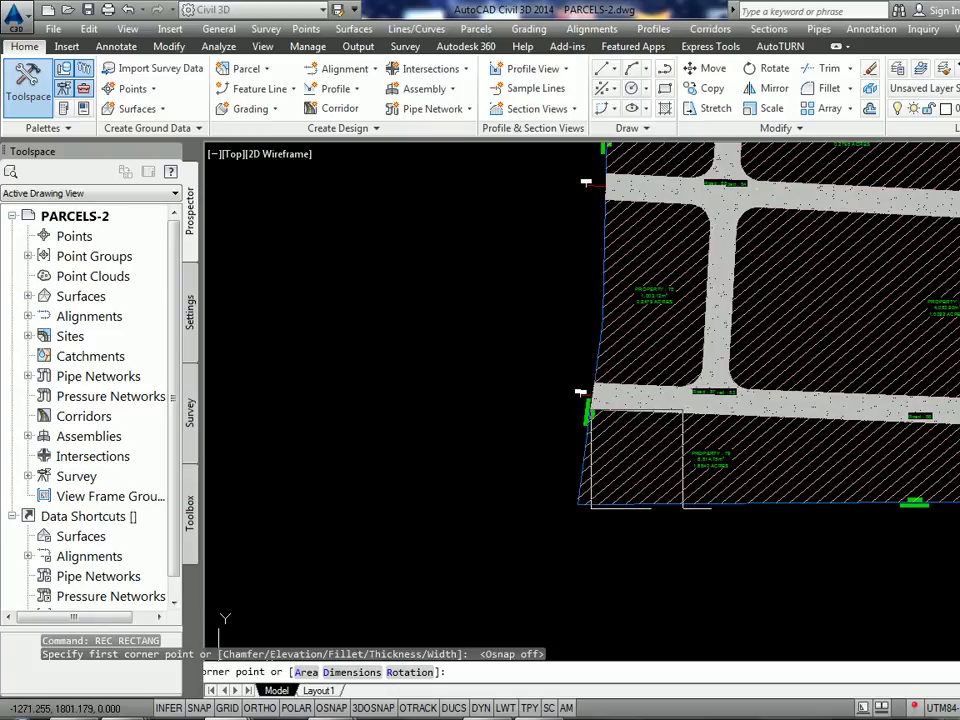
pyautogui.click(682, 508)
# Read the rectangle's area of 475.735 in the Properties palette.
pyautogui.hotkey('ctrl', '1')
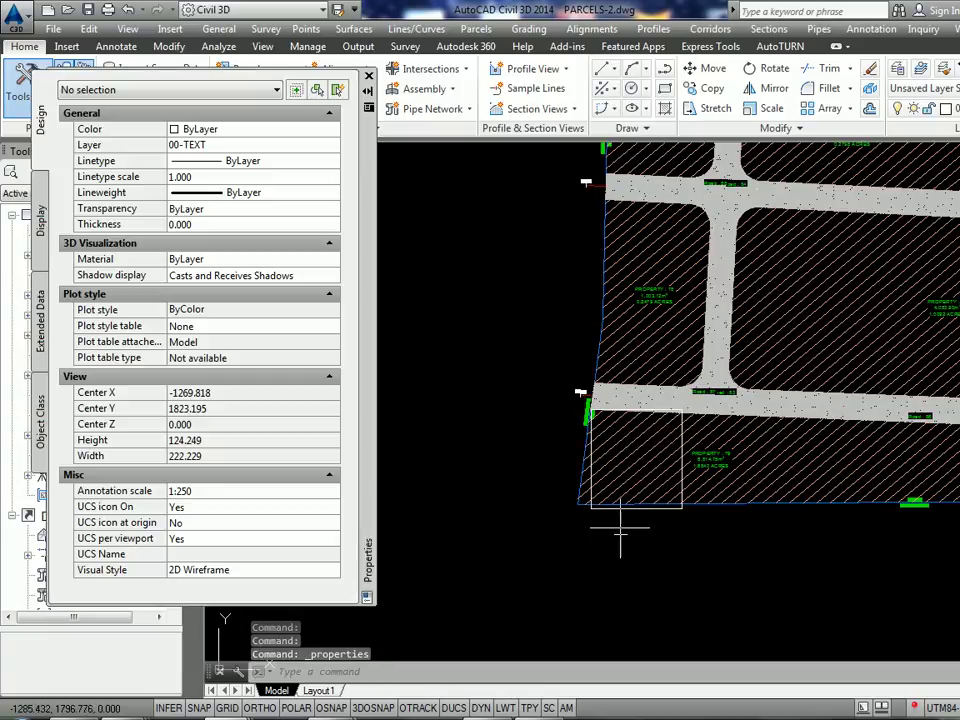
pyautogui.click(628, 512)
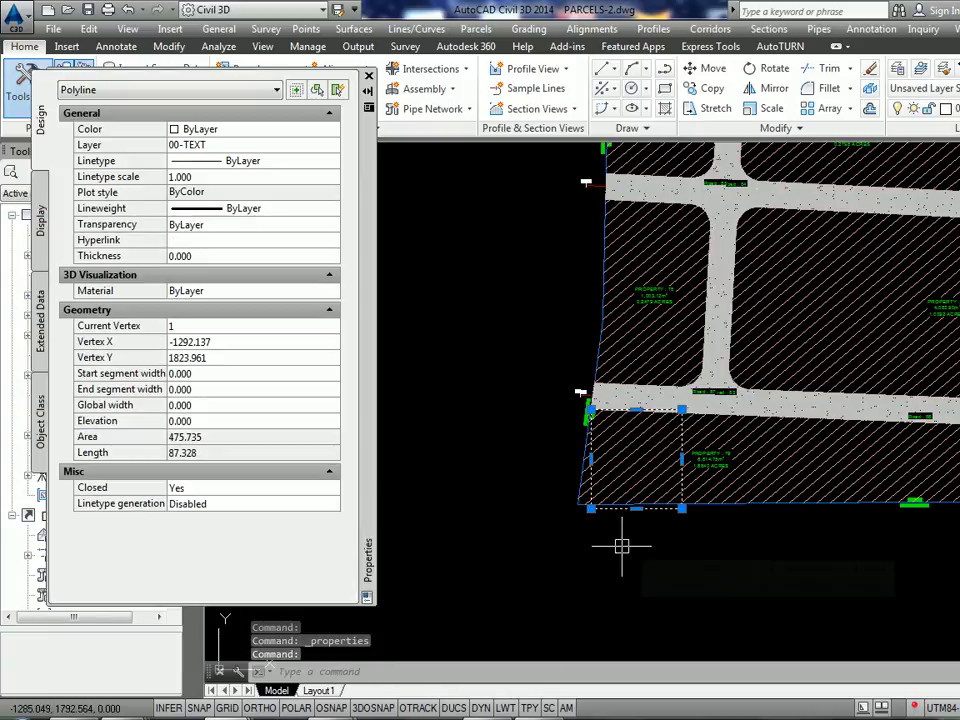
pyautogui.click(213, 421)
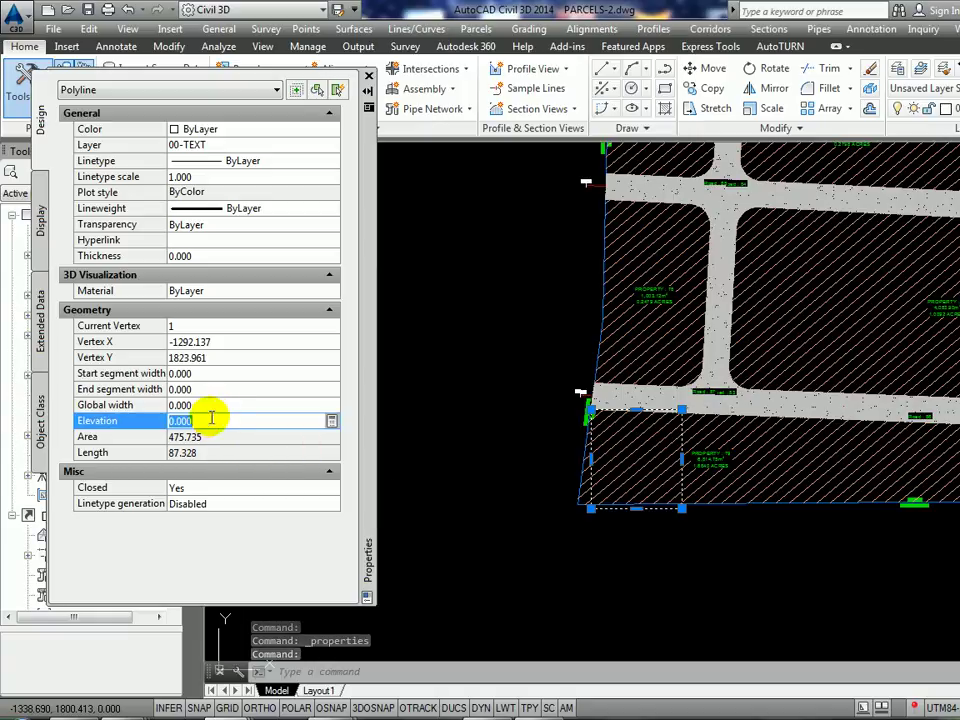
pyautogui.click(210, 439)
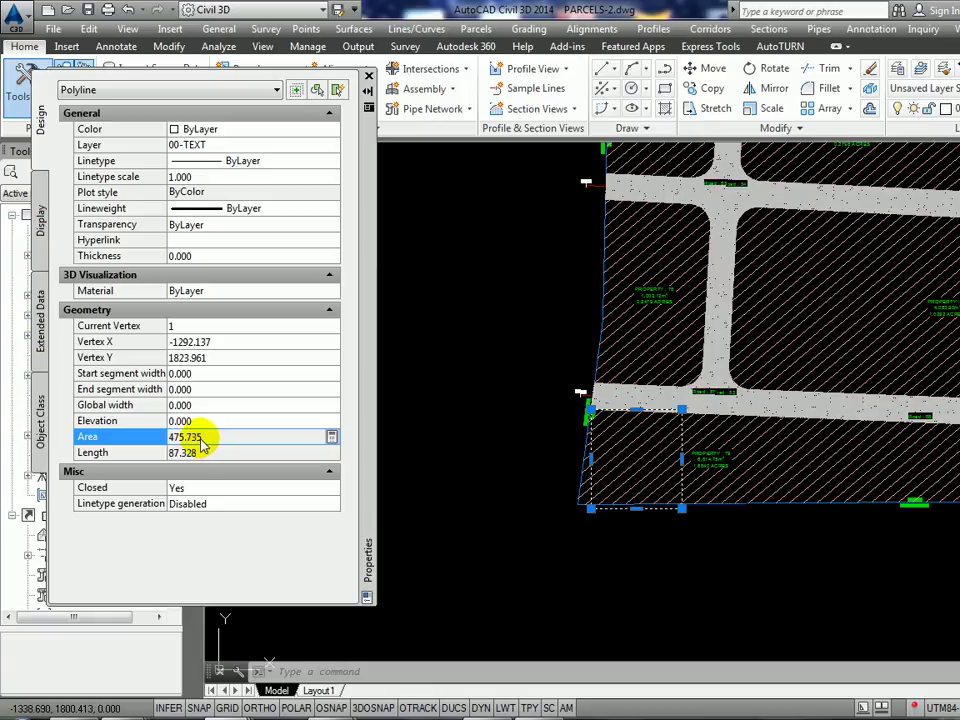
pyautogui.press('Escape')
pyautogui.press('Escape')
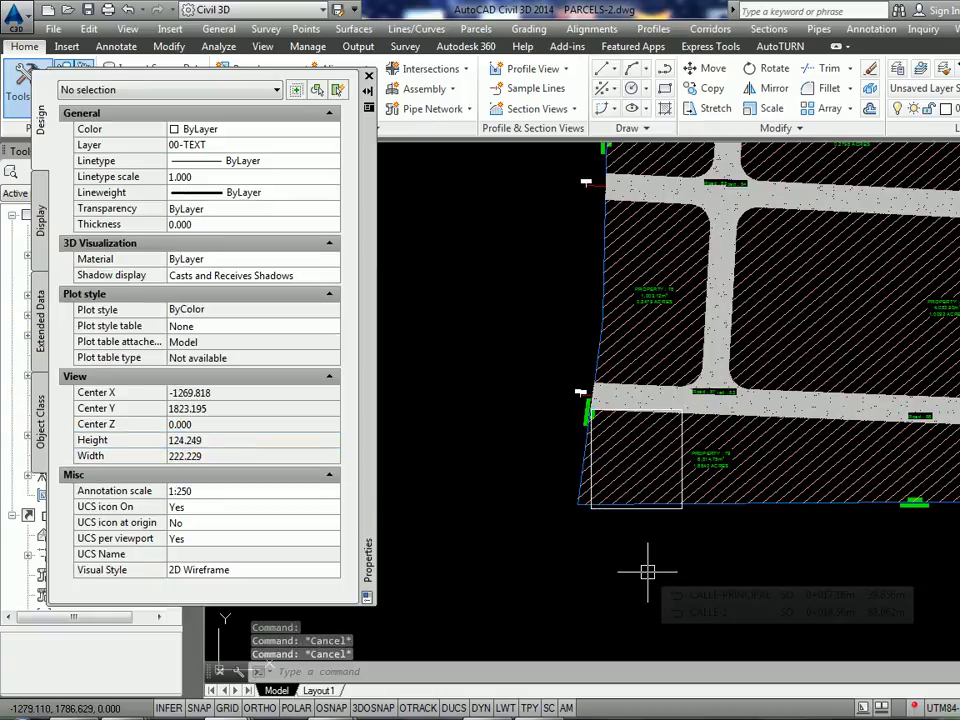
# Measure the rectangle with DI: 21.470 along the bottom and 22.035 across the top.
pyautogui.write('di')
pyautogui.press('Return')
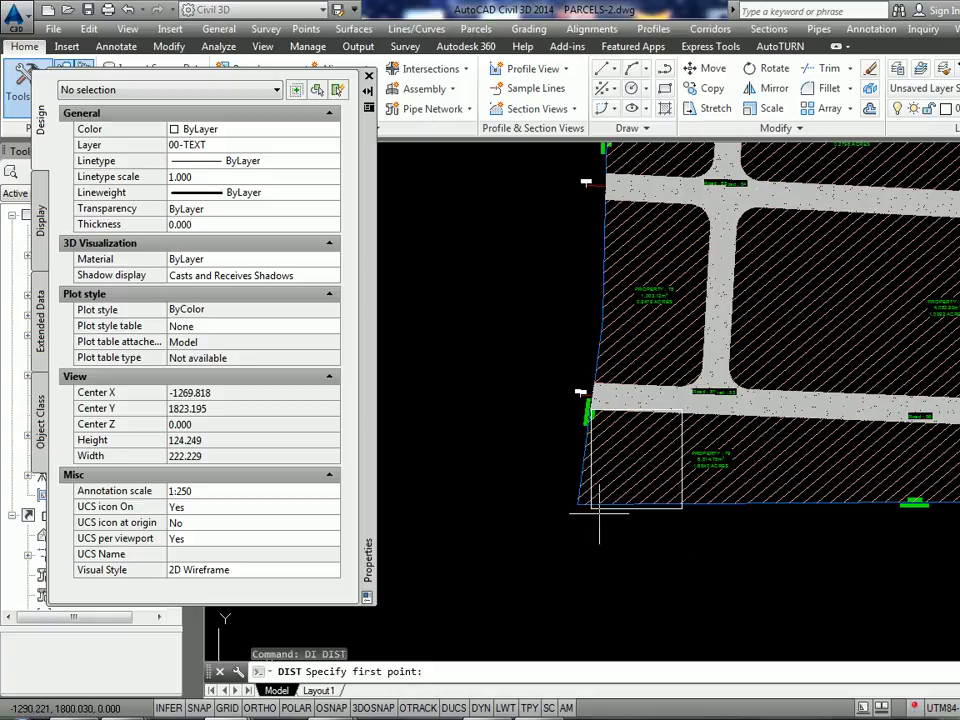
pyautogui.click(595, 510)
pyautogui.click(682, 508)
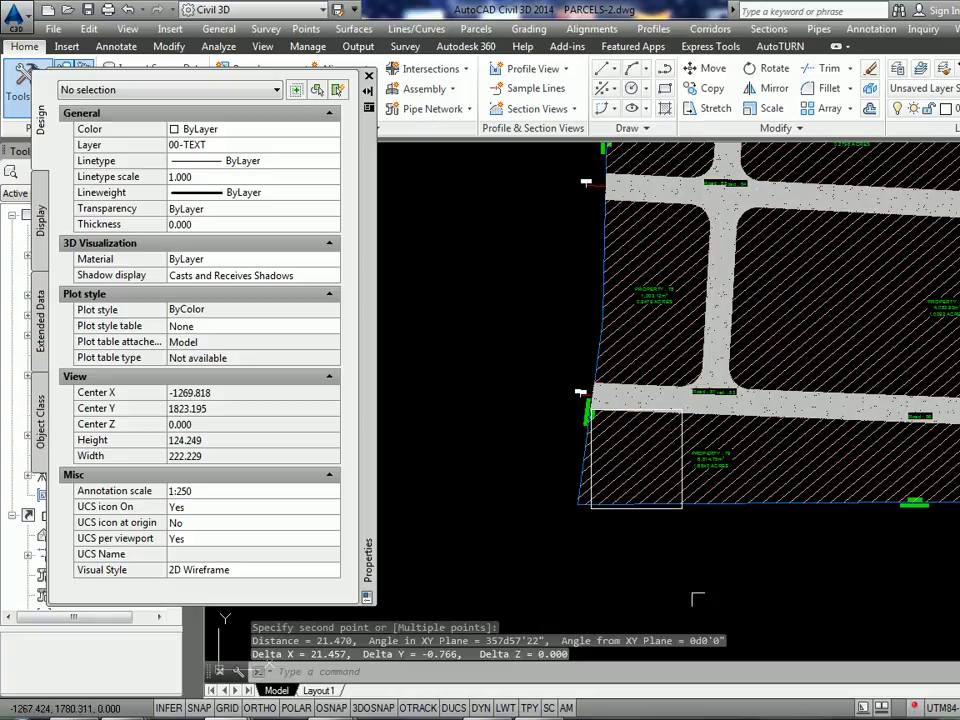
pyautogui.press('Return')
pyautogui.click(586, 408)
pyautogui.click(681, 412)
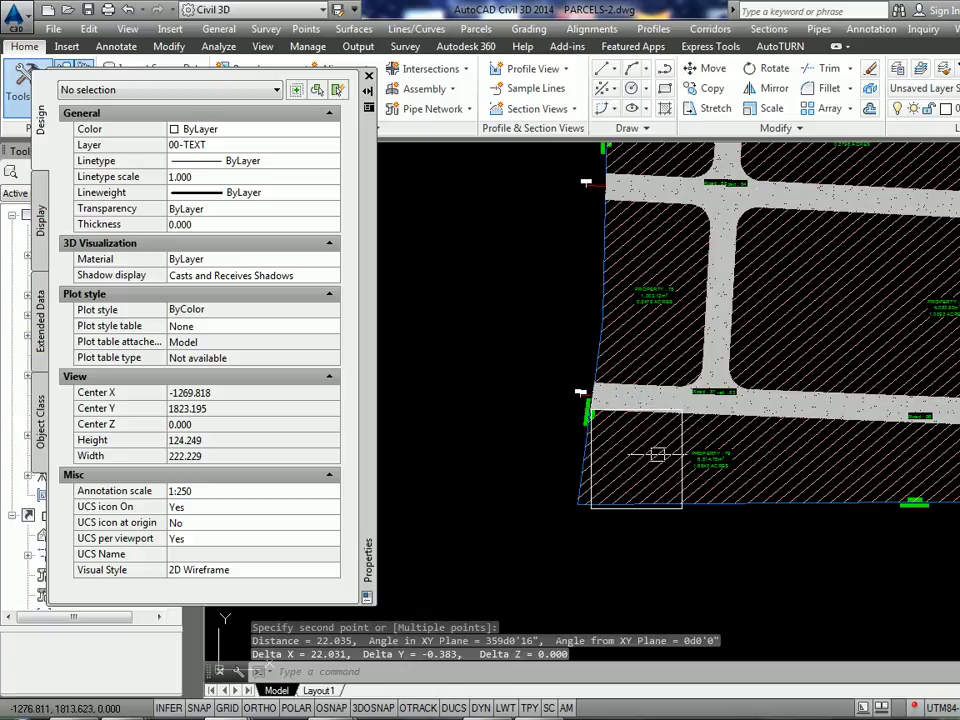
pyautogui.press('Escape')
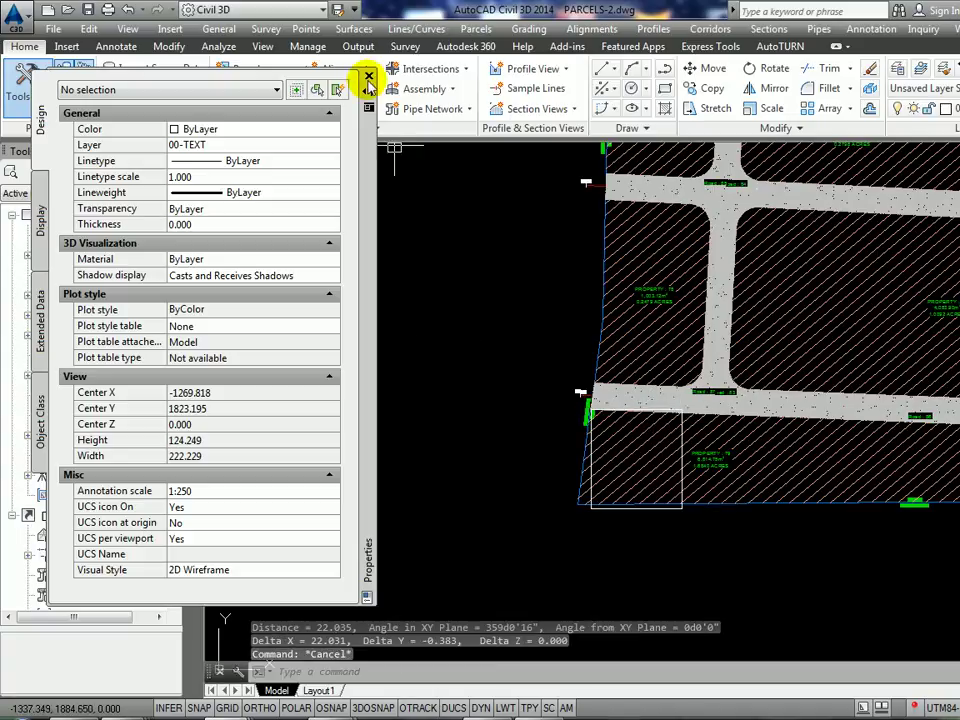
# Close the Properties palette and pan to the lower front lots.
pyautogui.click(368, 76)
pyautogui.press('Escape')
pyautogui.moveTo(655, 440); pyautogui.dragTo(578, 510, button='middle')
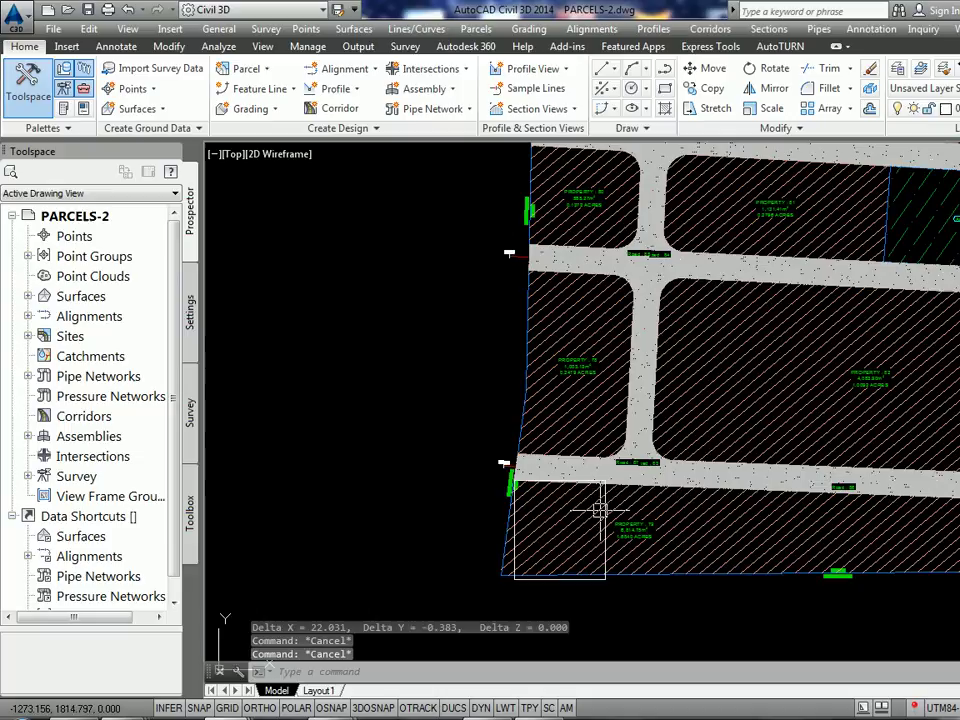
# Delete the sample lot outline and reopen the Parcel Layout Tools.
pyautogui.click(572, 580)
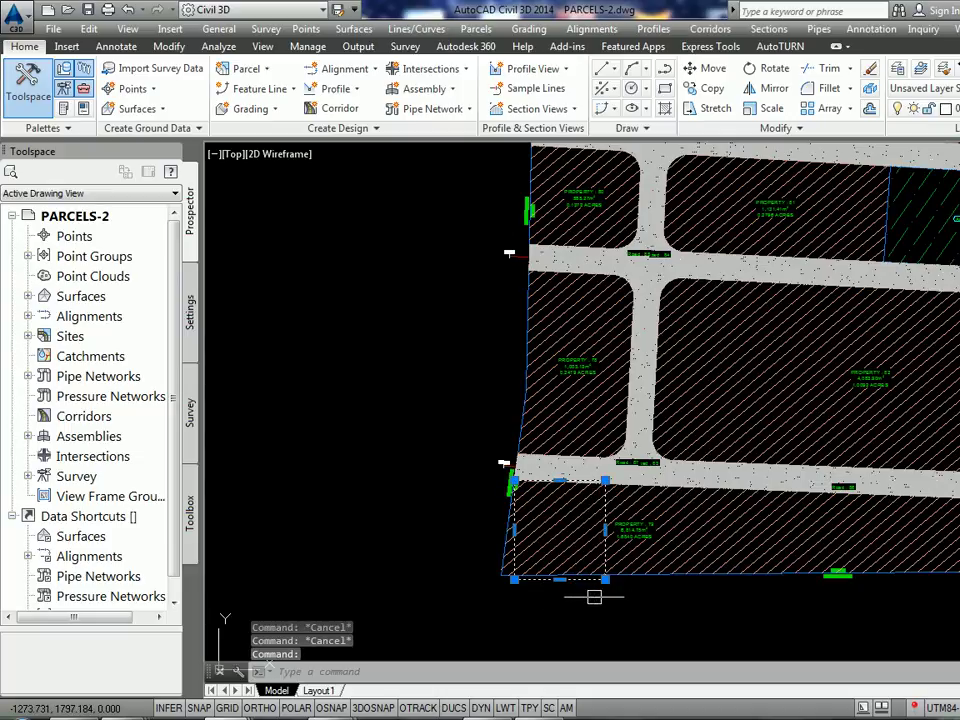
pyautogui.press('Delete')
pyautogui.click(254, 68)
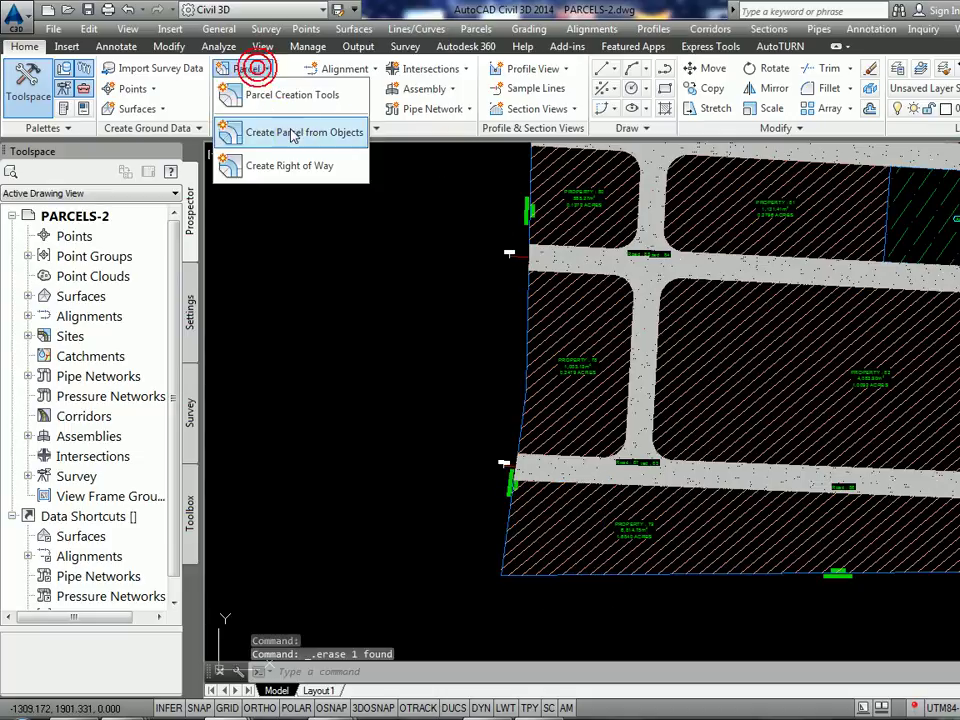
pyautogui.click(303, 95)
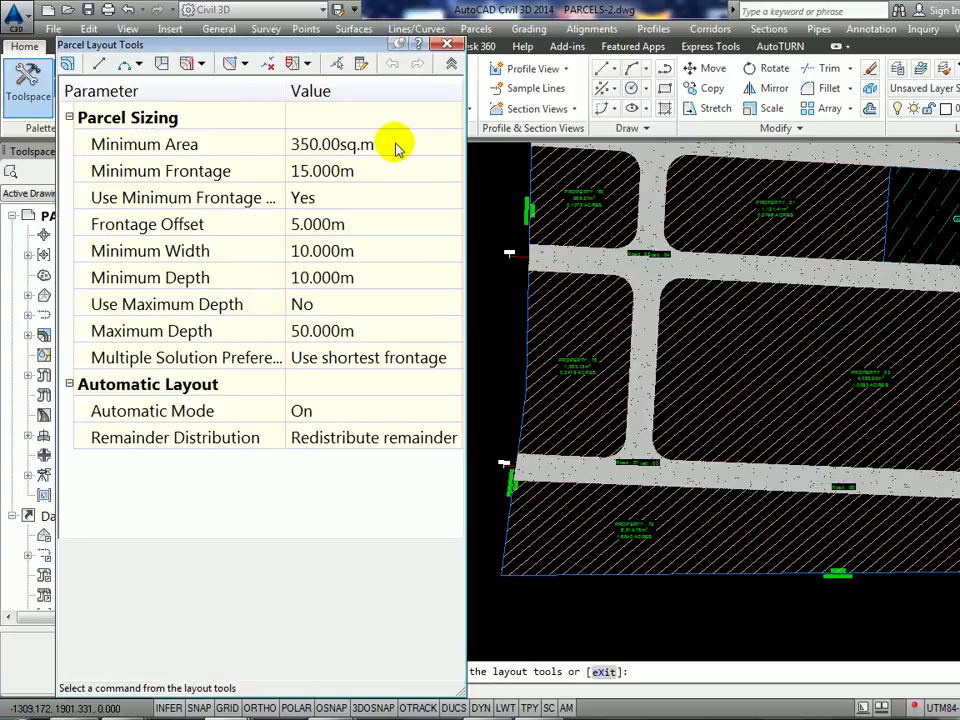
# Set Minimum Width to 15 with Use Maximum Depth left at No in the layout parameters.
pyautogui.click(395, 145)
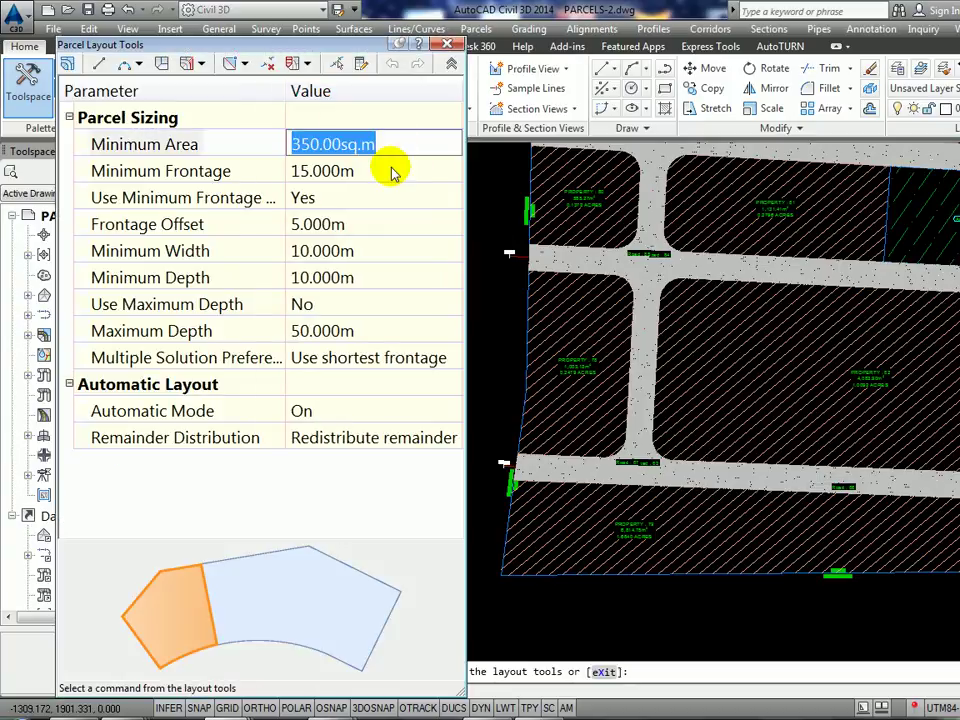
pyautogui.click(392, 169)
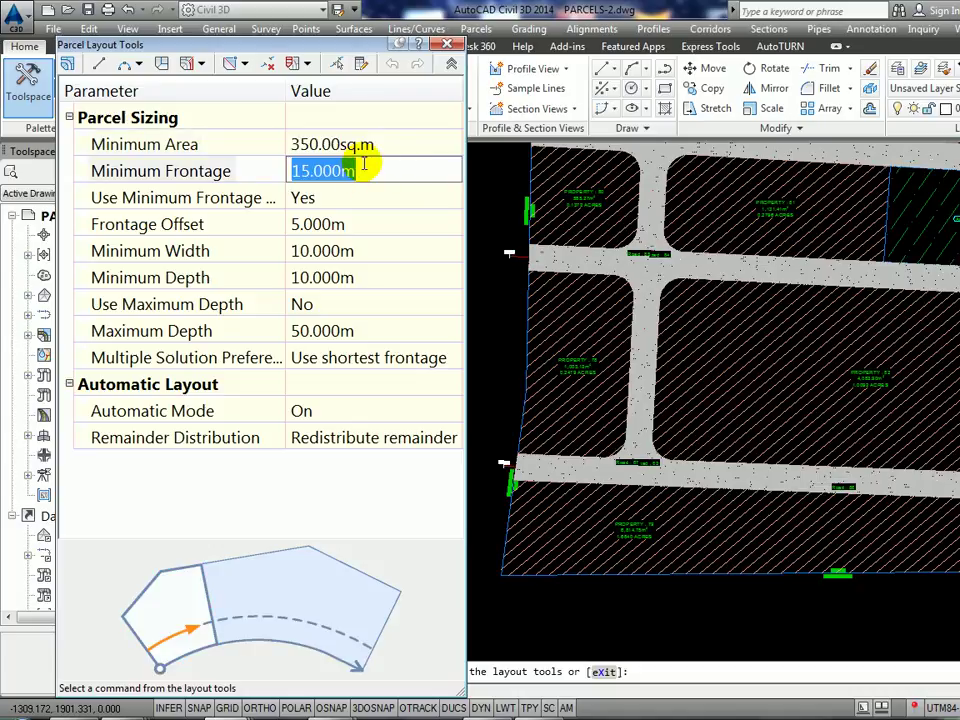
pyautogui.click(370, 148)
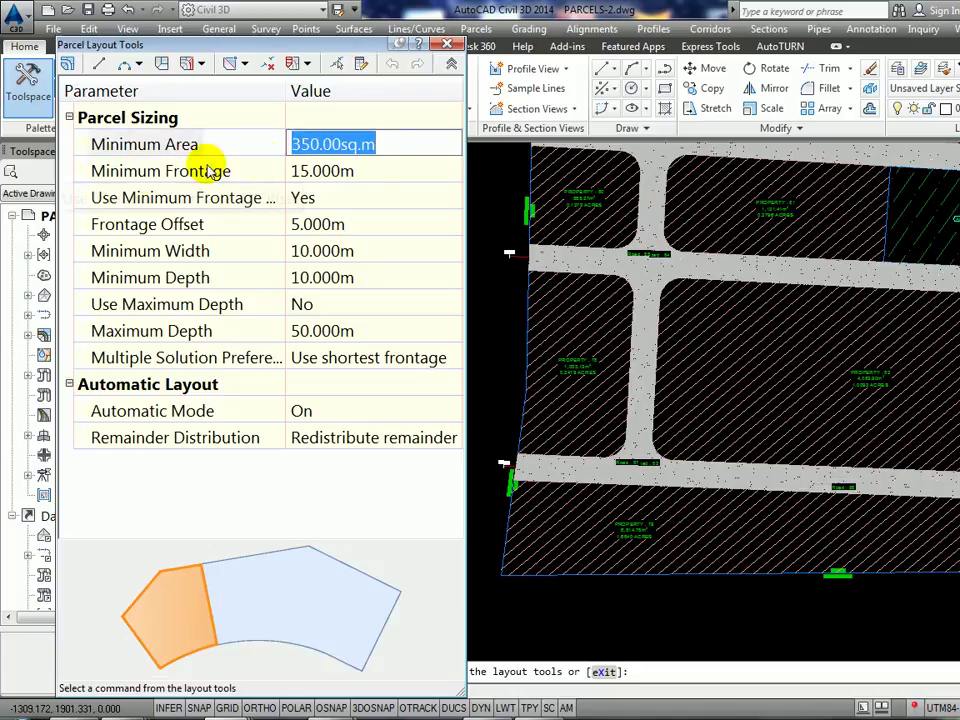
pyautogui.click(357, 172)
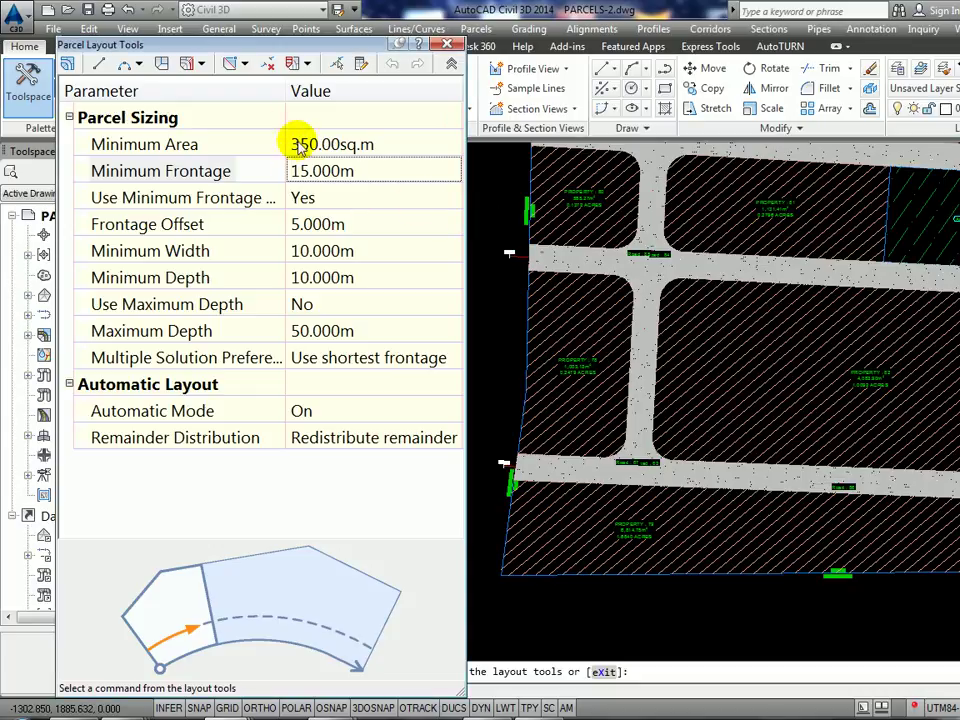
pyautogui.moveTo(290, 91); pyautogui.dragTo(347, 91)
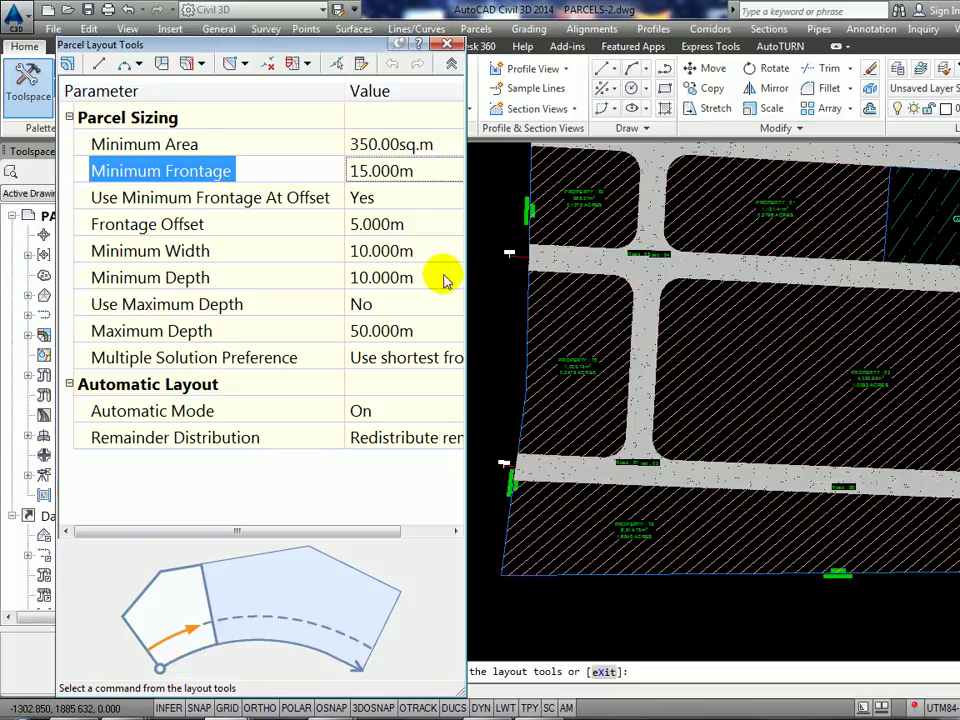
pyautogui.click(405, 225)
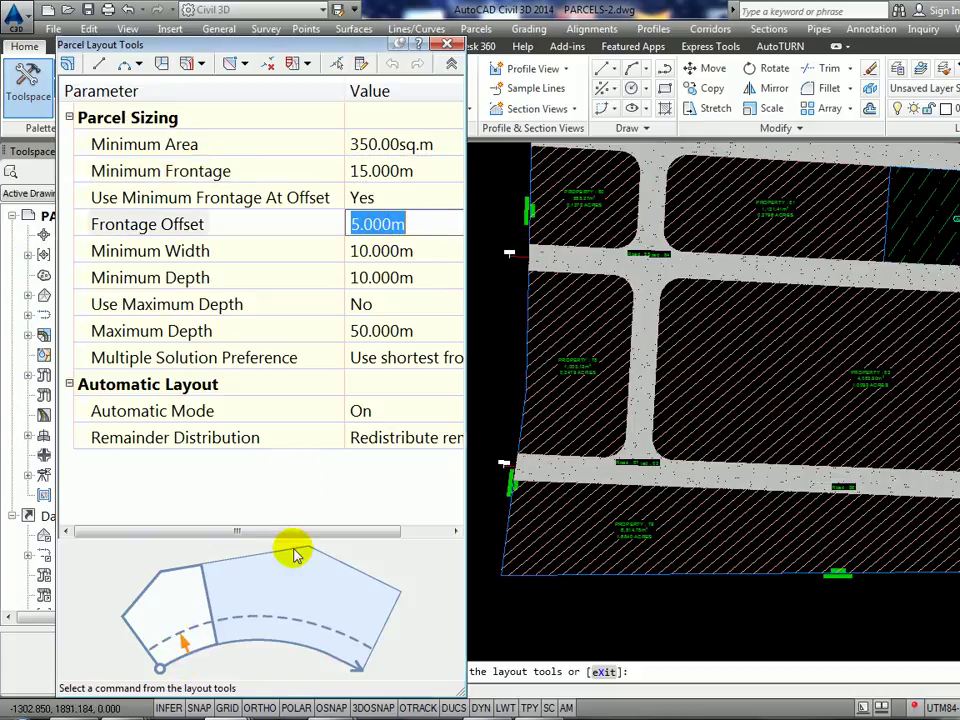
pyautogui.click(424, 250)
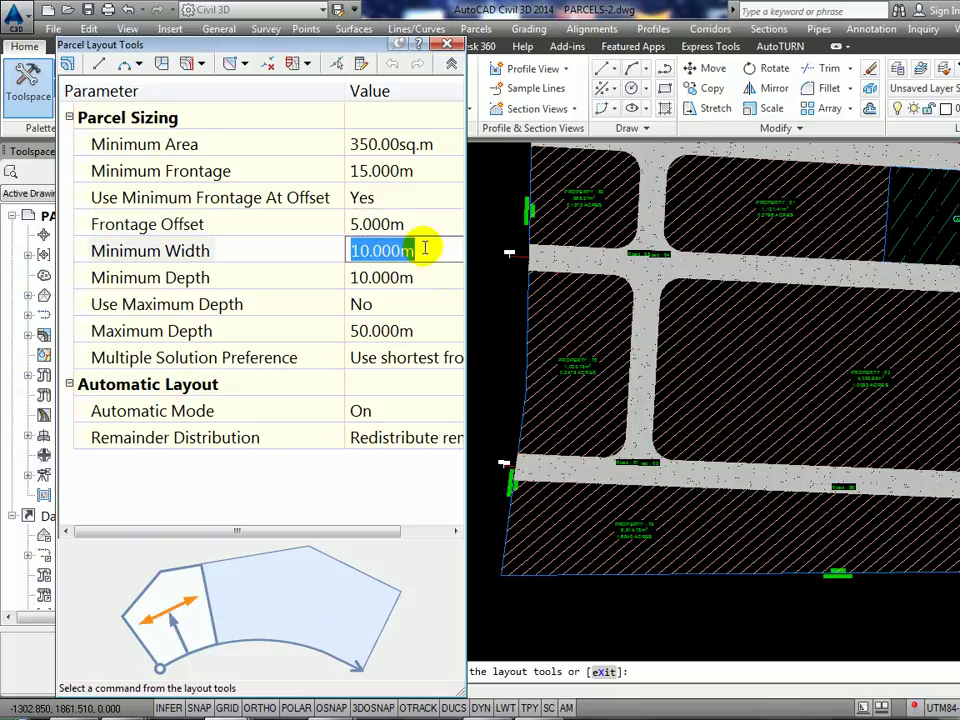
pyautogui.write('15')
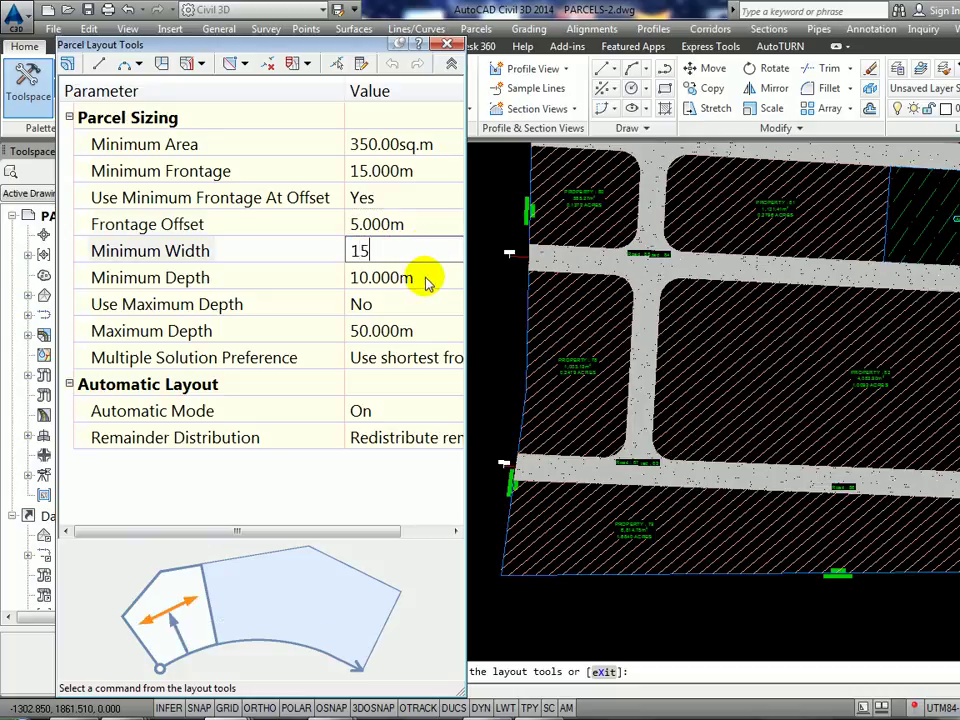
pyautogui.click(425, 277)
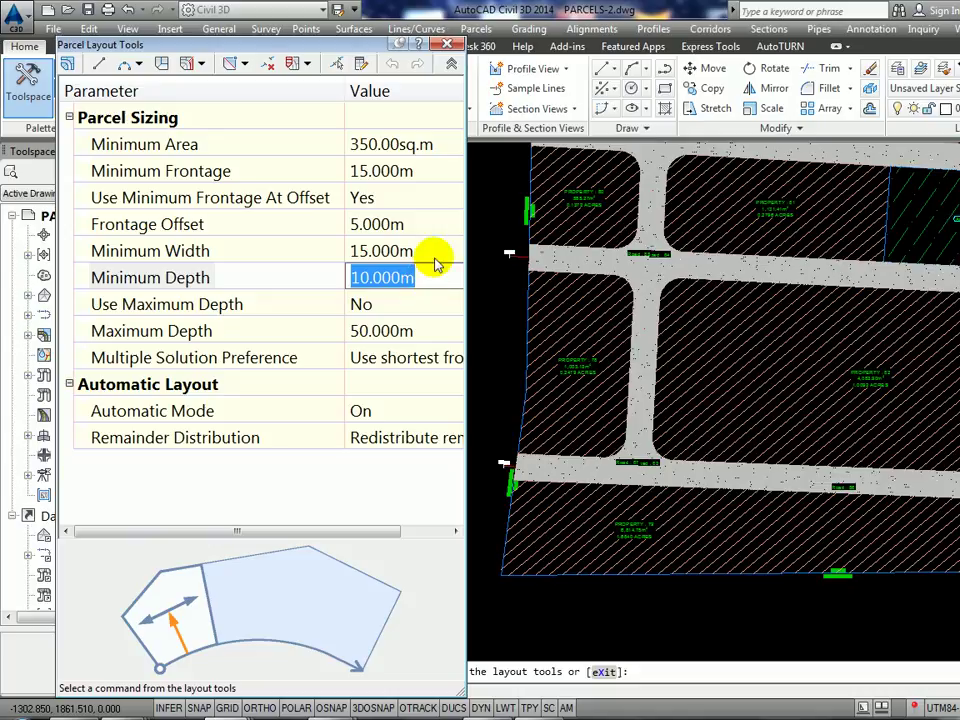
pyautogui.click(386, 309)
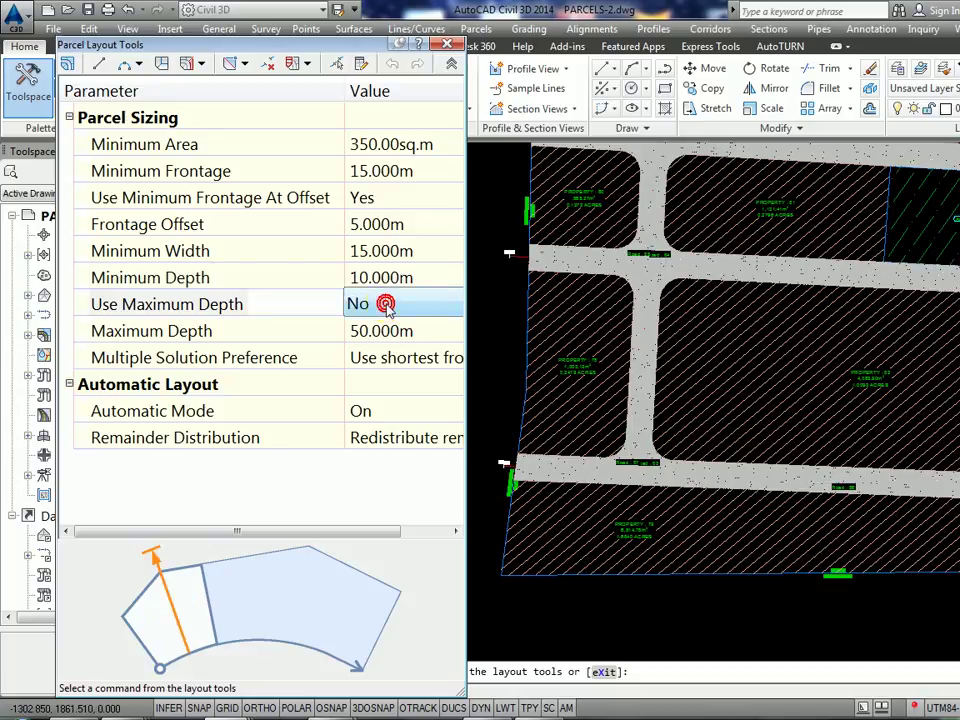
pyautogui.click(367, 307)
pyautogui.click(359, 332)
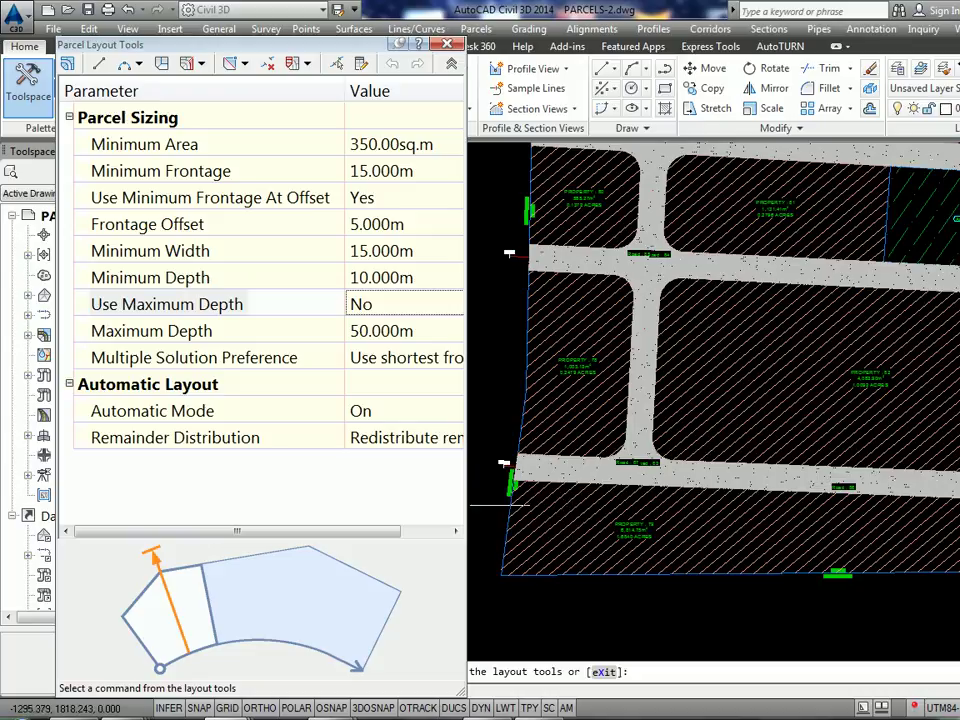
pyautogui.click(204, 64)
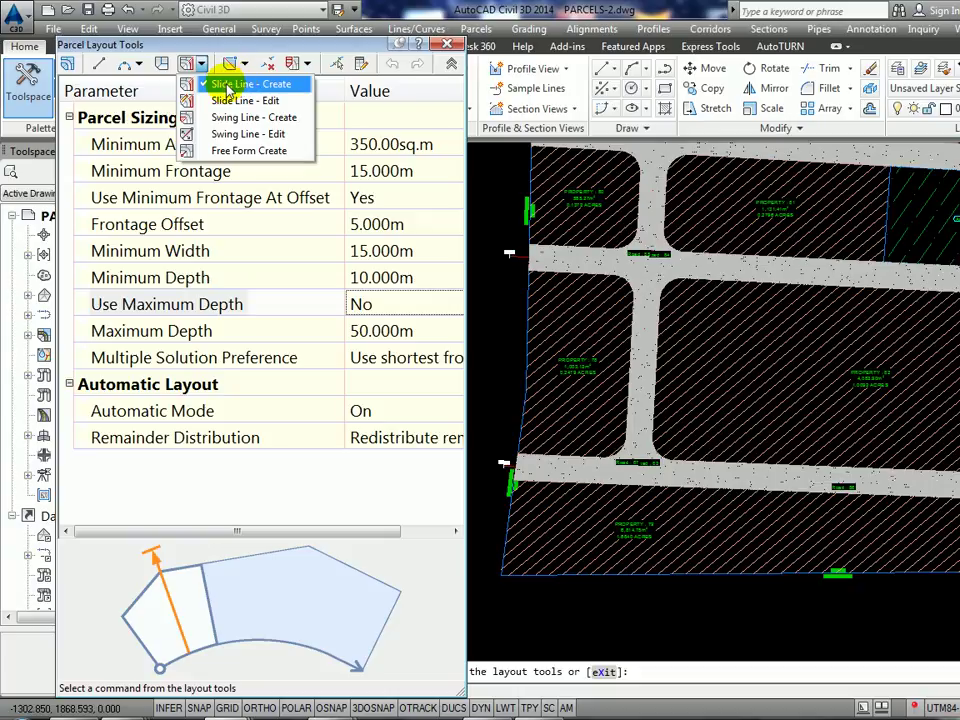
# Start Slide Line – Create, keeping Site 1, PARCEL-1 style and the Area label style.
pyautogui.click(232, 86)
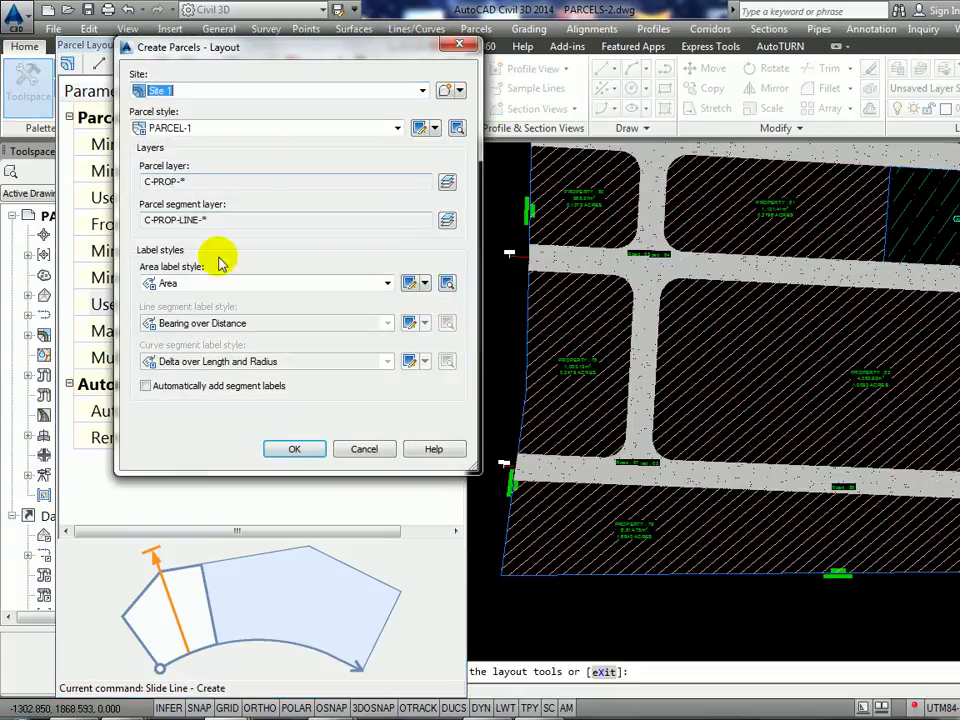
pyautogui.moveTo(188, 47); pyautogui.dragTo(165, 37)
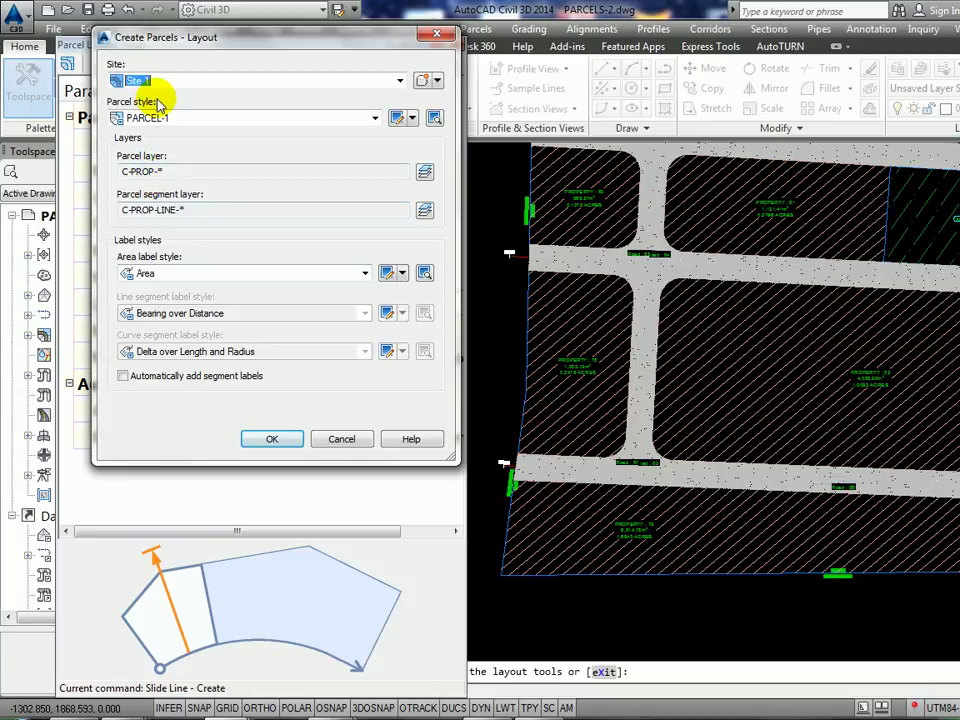
pyautogui.click(150, 275)
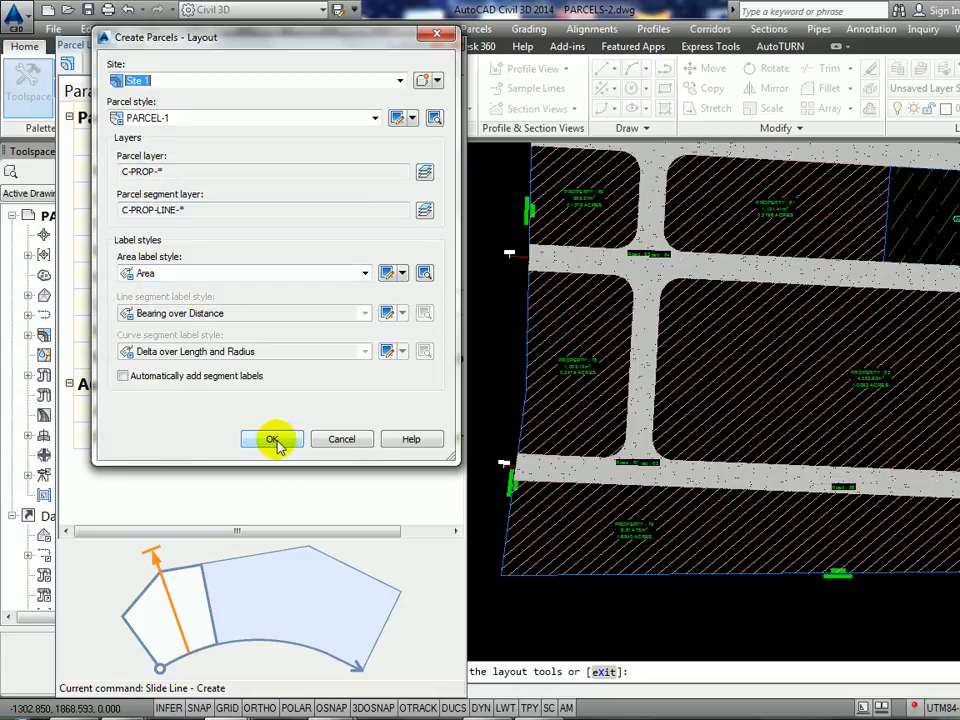
pyautogui.click(272, 439)
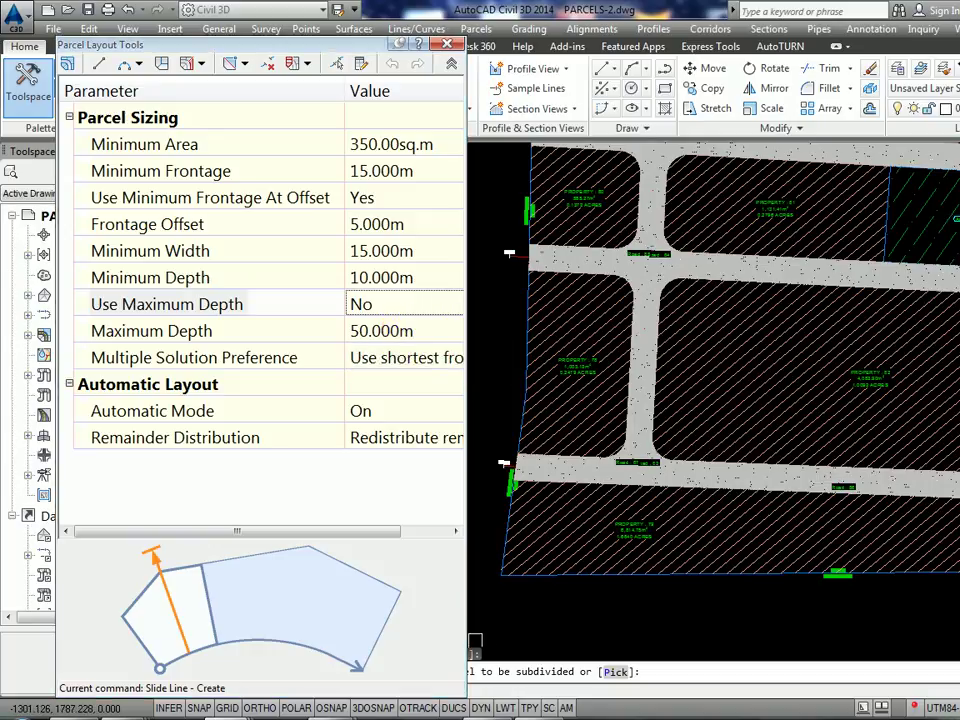
# Select the front lot along the road to subdivide.
pyautogui.click(736, 528)
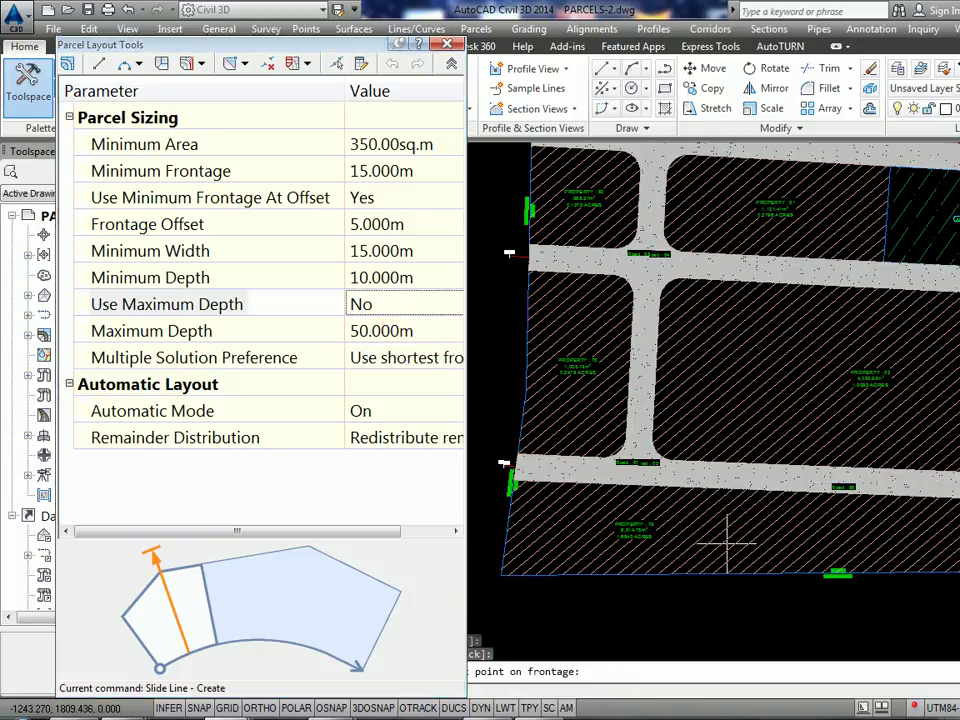
pyautogui.scroll(-1, 680, 525)
pyautogui.scroll(3, 610, 512)
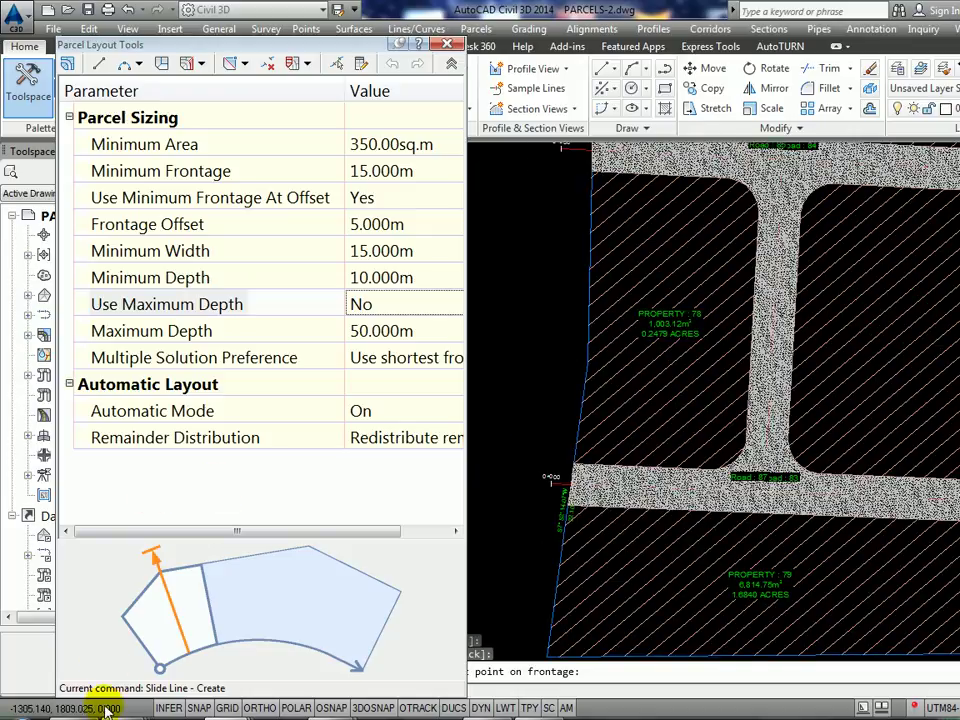
pyautogui.moveTo(328, 47); pyautogui.dragTo(317, 14)
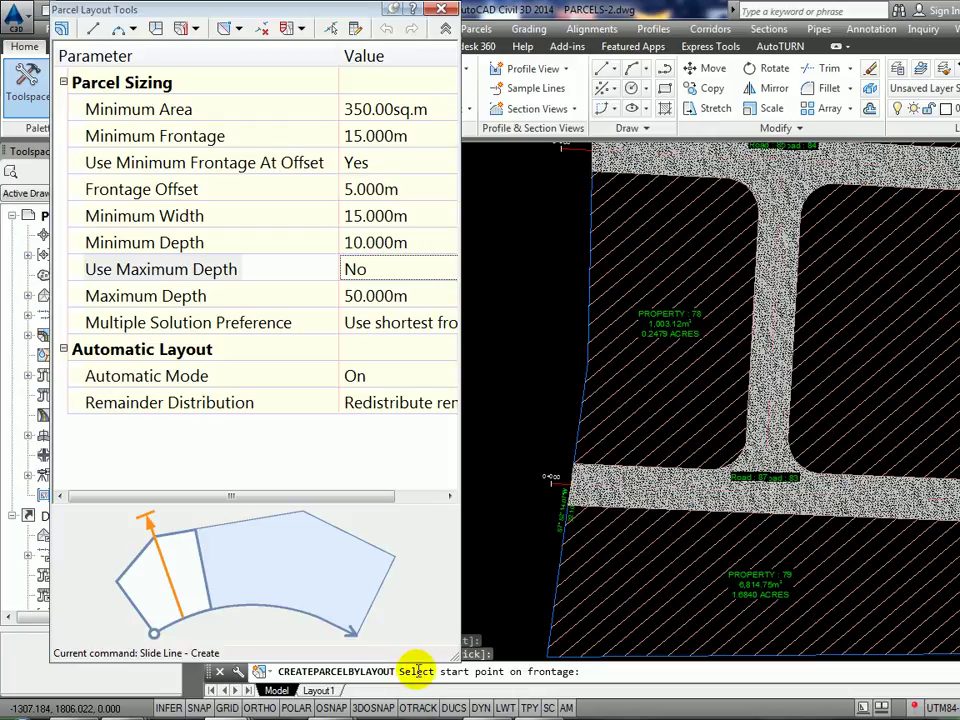
# Define the road frontage by picking its start and end points.
pyautogui.click(566, 512)
pyautogui.scroll(-5, 672, 509)
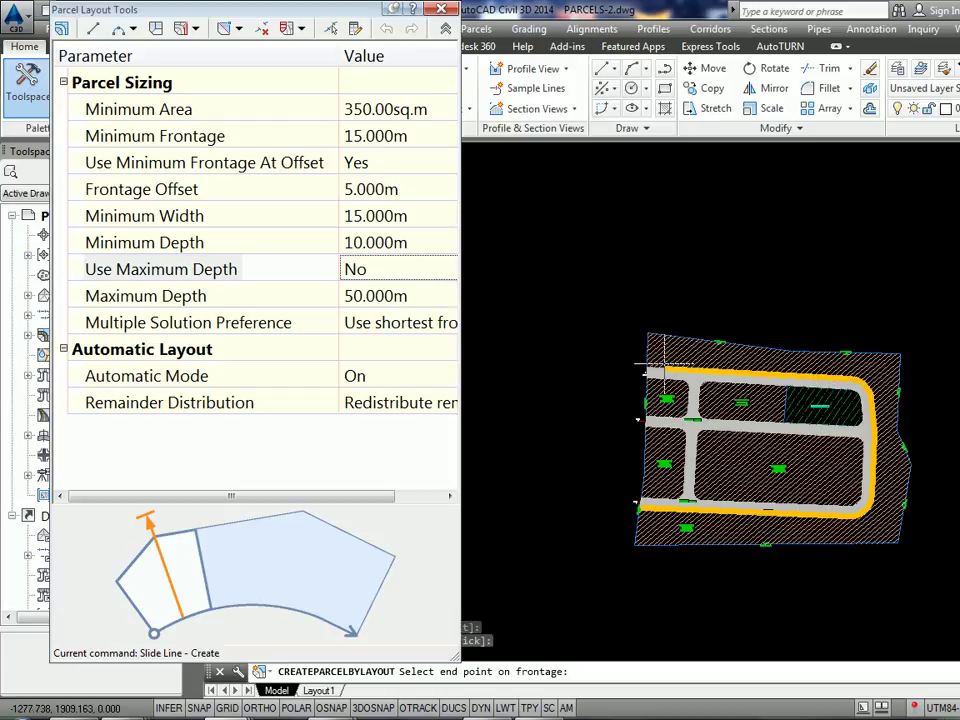
pyautogui.scroll(2, 662, 368)
pyautogui.click(642, 367)
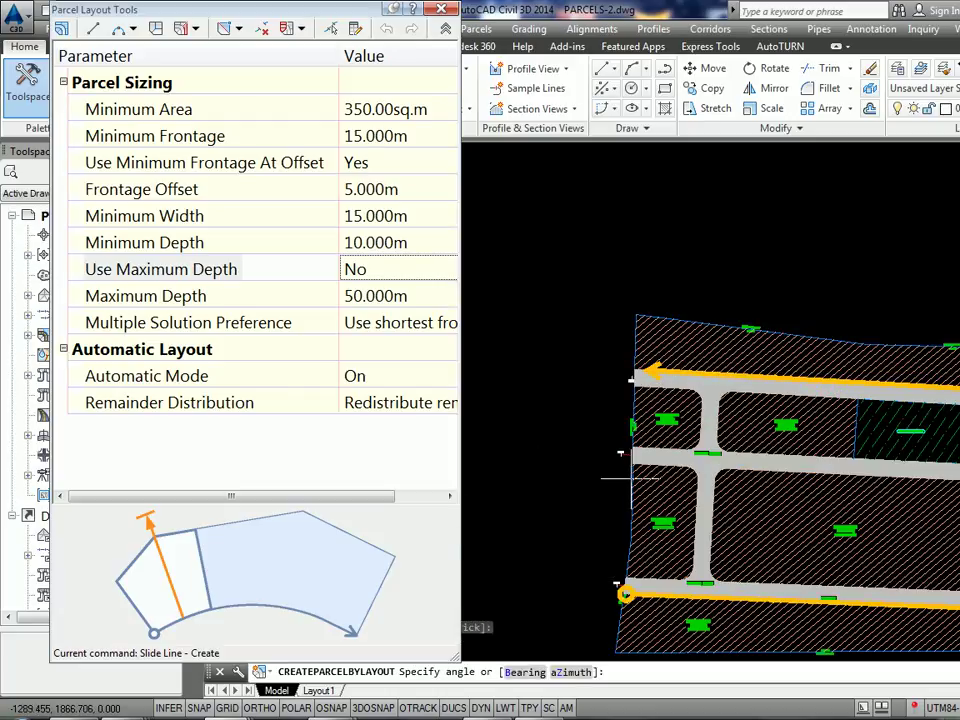
# Pick the slide-line angle to preview small lots of at least 350 sq.m.
pyautogui.click(590, 448)
pyautogui.scroll(-1, 590, 448)
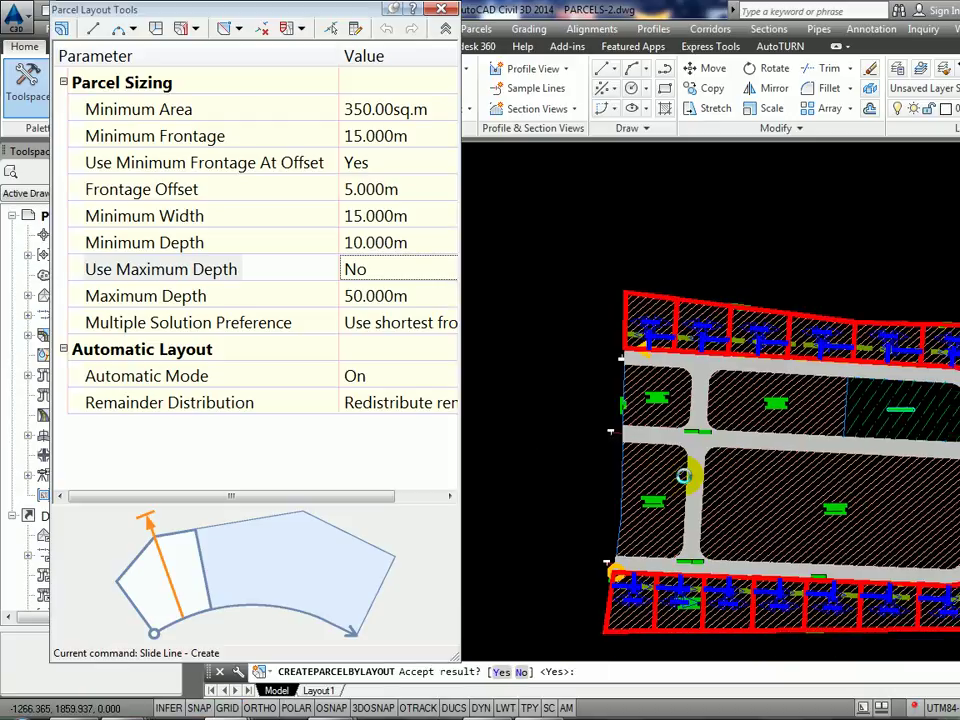
pyautogui.scroll(-1, 590, 448)
pyautogui.moveTo(636, 413); pyautogui.dragTo(638, 441, button='middle')
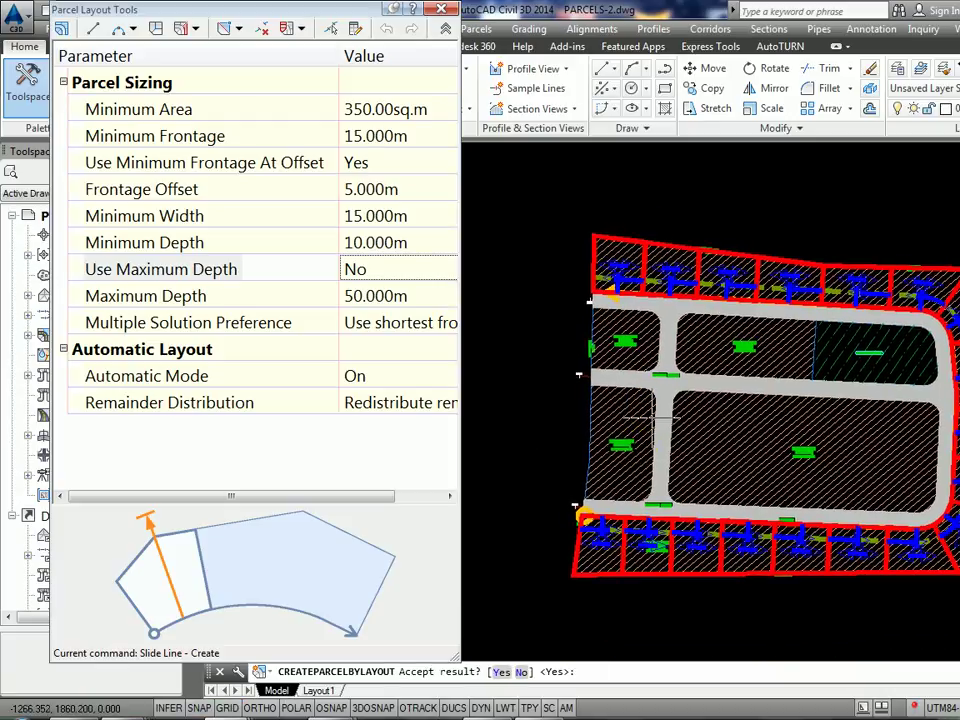
pyautogui.click(422, 111)
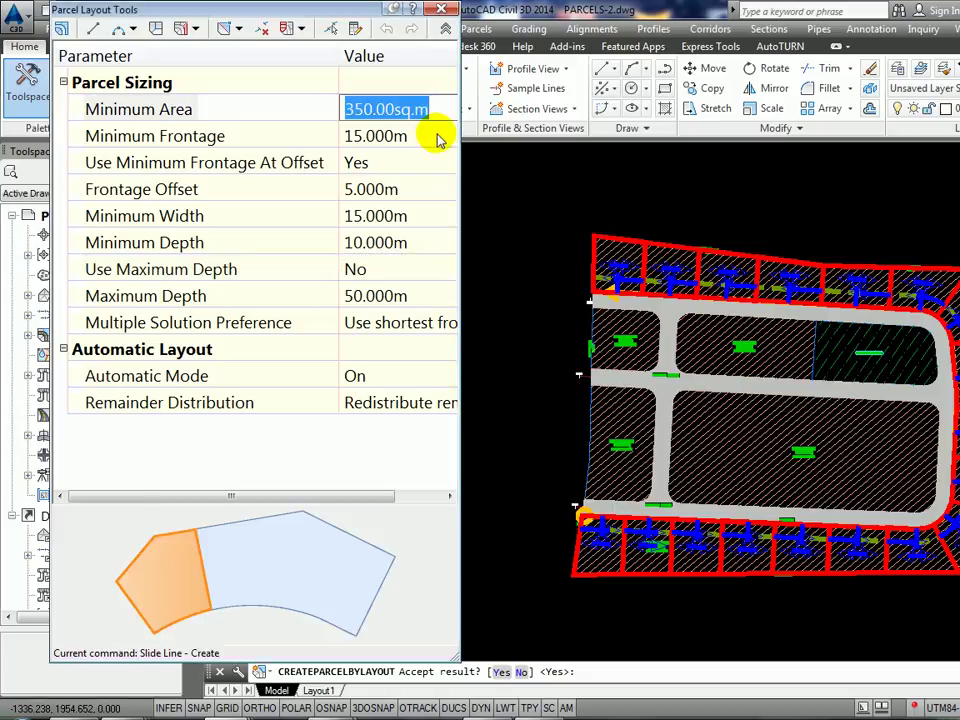
# Raise the minimum lot area to 400 sq.m.
pyautogui.write('400')
pyautogui.press('Return')
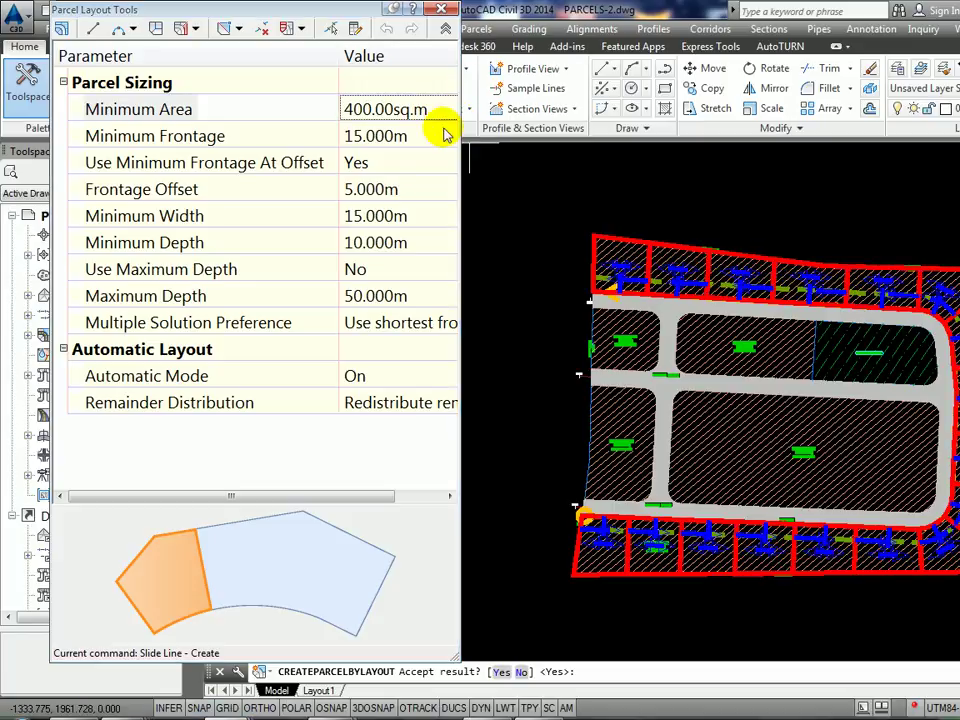
pyautogui.moveTo(341, 497); pyautogui.dragTo(414, 490)
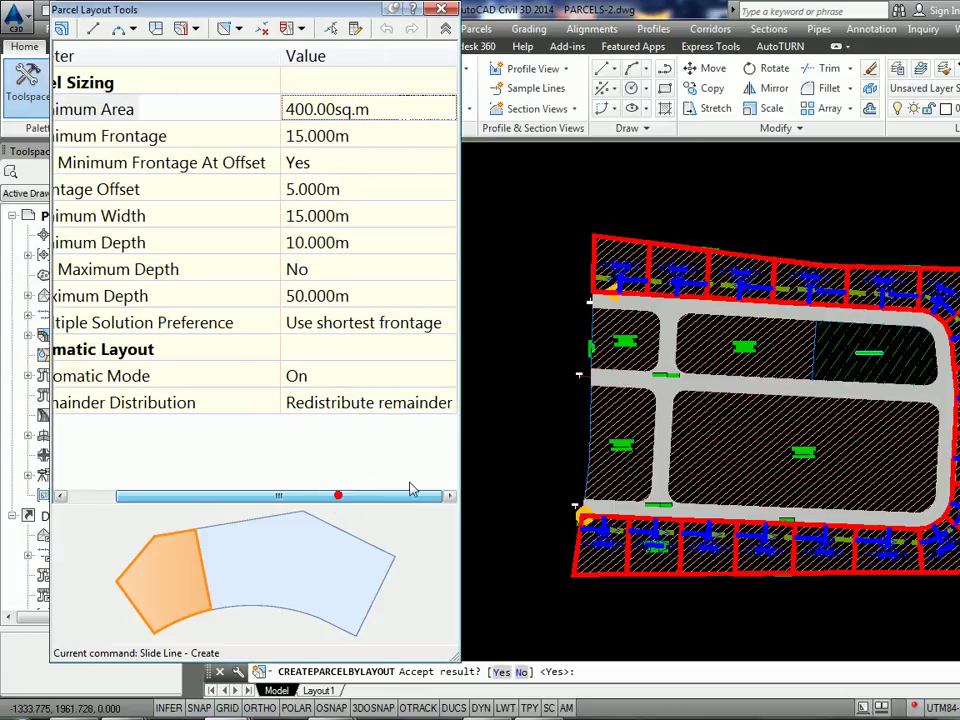
pyautogui.moveTo(264, 497); pyautogui.dragTo(218, 497)
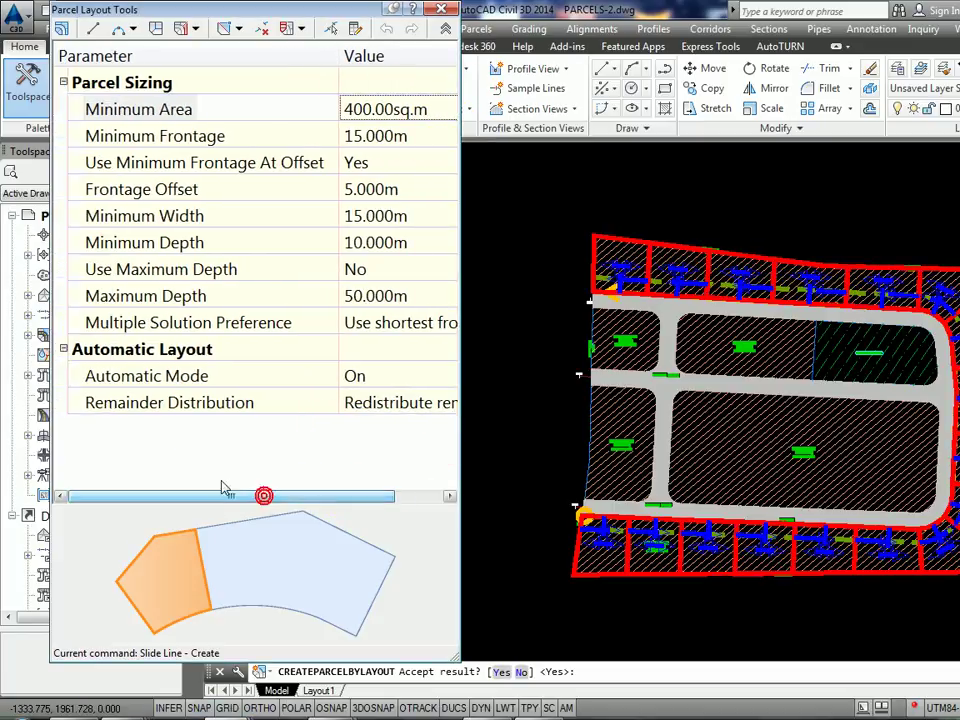
# Set Remainder Distribution to 'Place remainder in last parcel'.
pyautogui.click(403, 403)
pyautogui.click(420, 403)
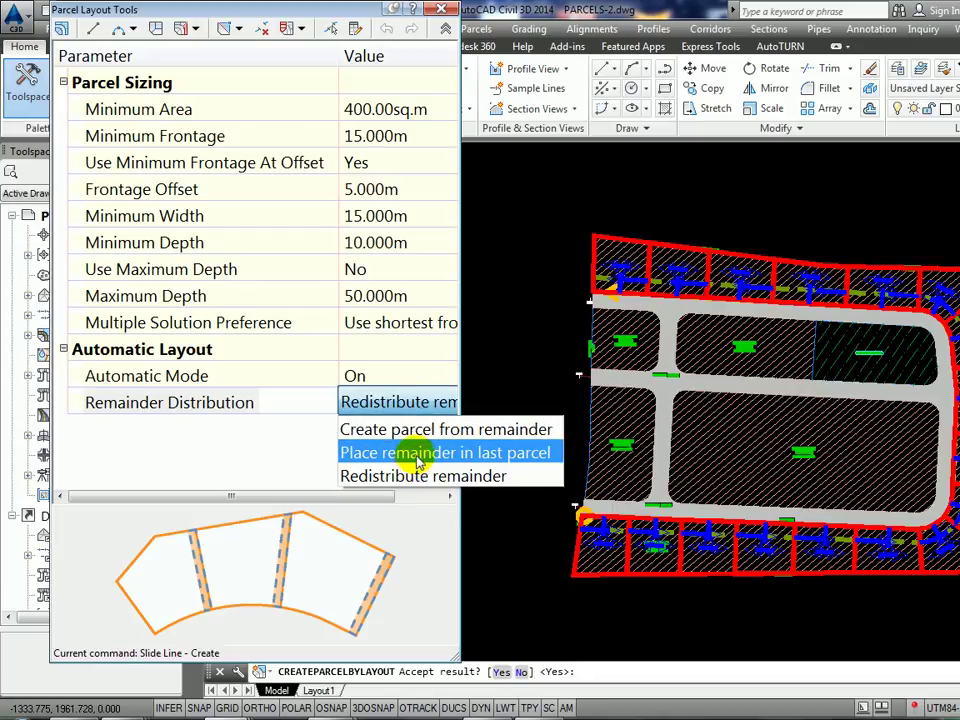
pyautogui.click(419, 458)
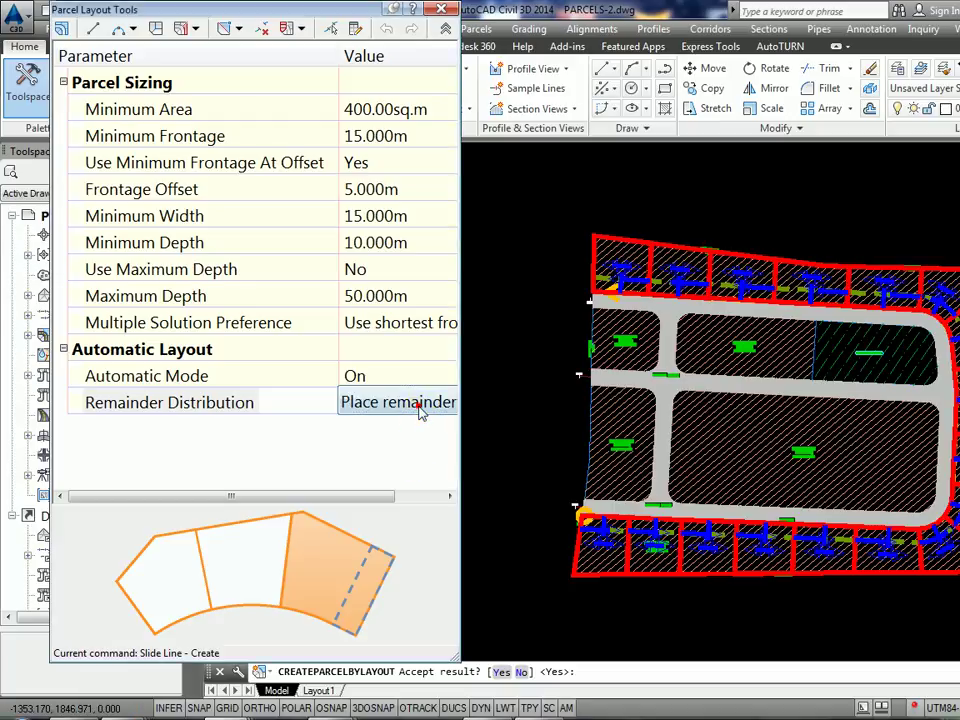
pyautogui.click(421, 405)
pyautogui.click(418, 430)
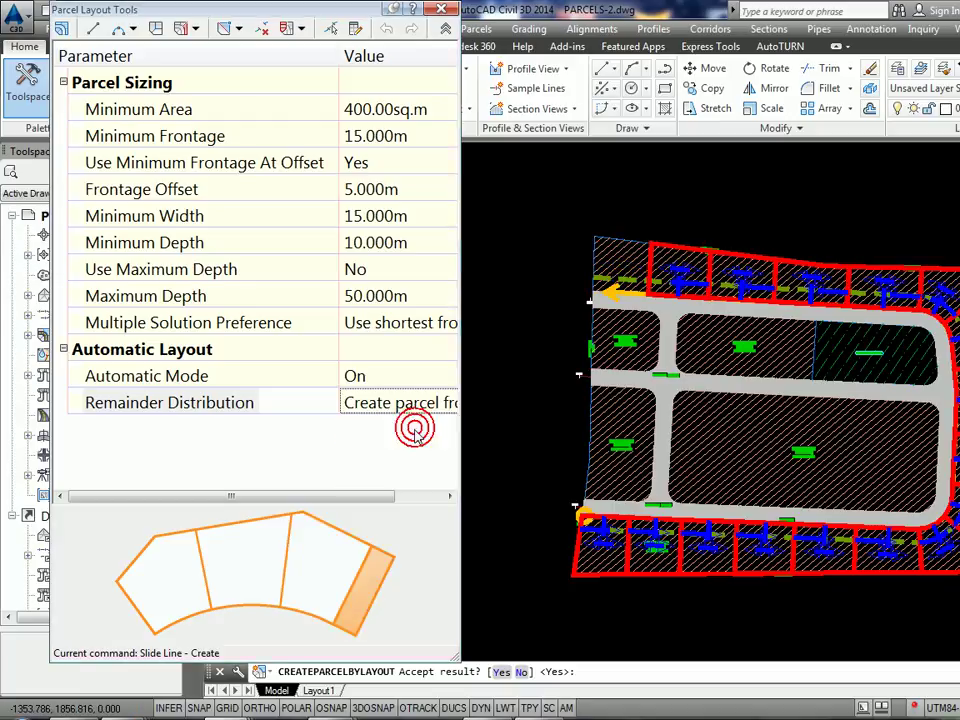
pyautogui.click(408, 404)
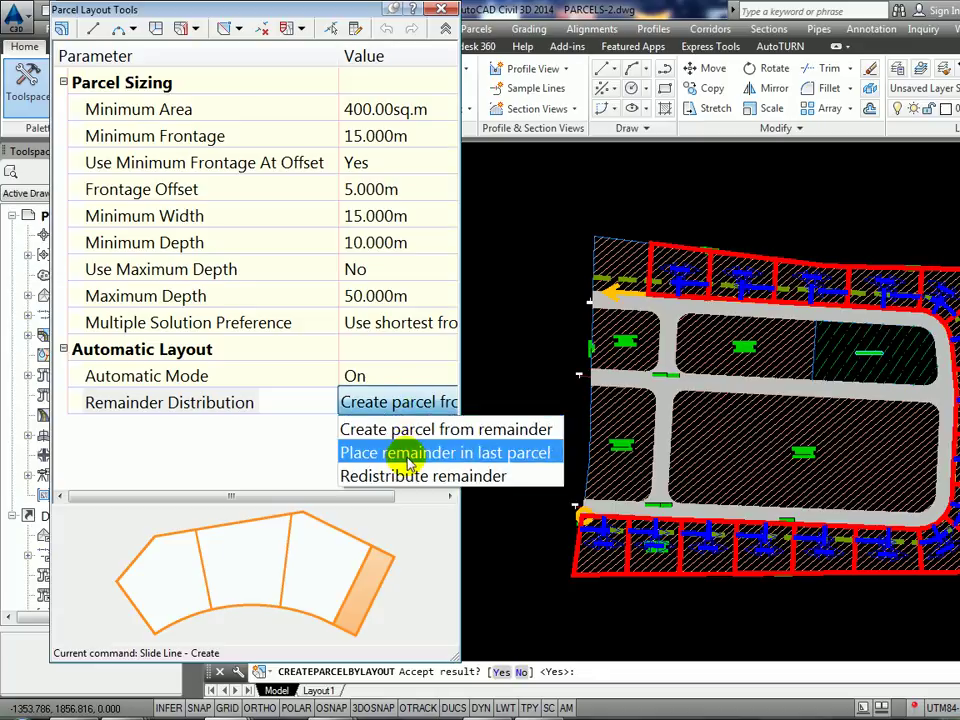
pyautogui.click(408, 465)
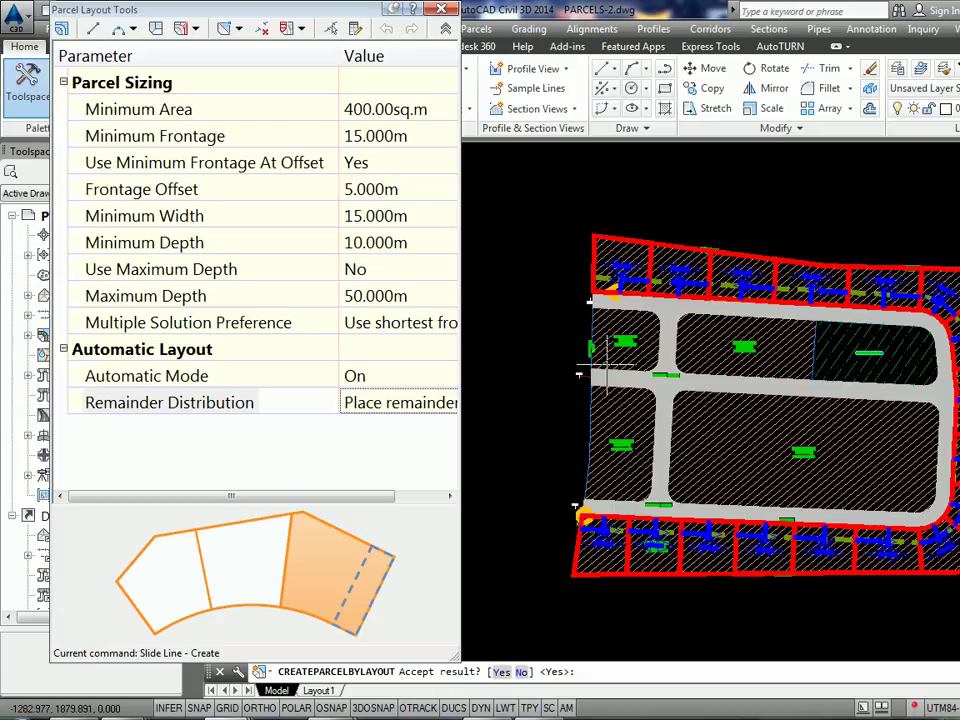
# Turn Automatic Mode off and bring the 400 sq.m corner lot into view.
pyautogui.click(380, 382)
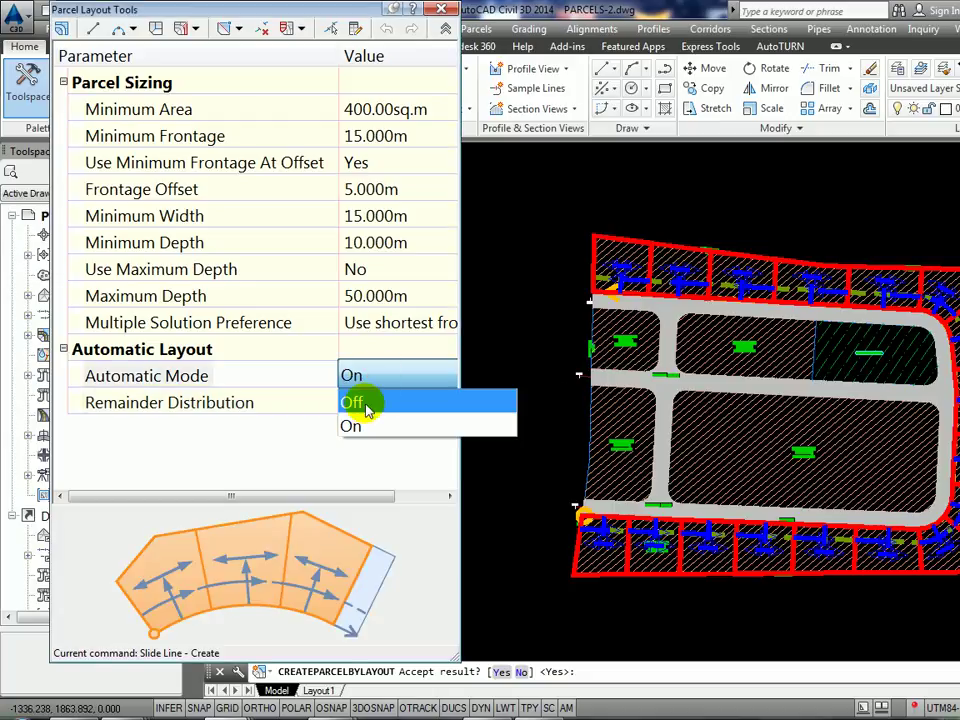
pyautogui.click(364, 405)
pyautogui.click(365, 405)
pyautogui.scroll(2, 617, 548)
pyautogui.scroll(3, 617, 548)
pyautogui.moveTo(617, 548); pyautogui.dragTo(752, 465, button='middle')
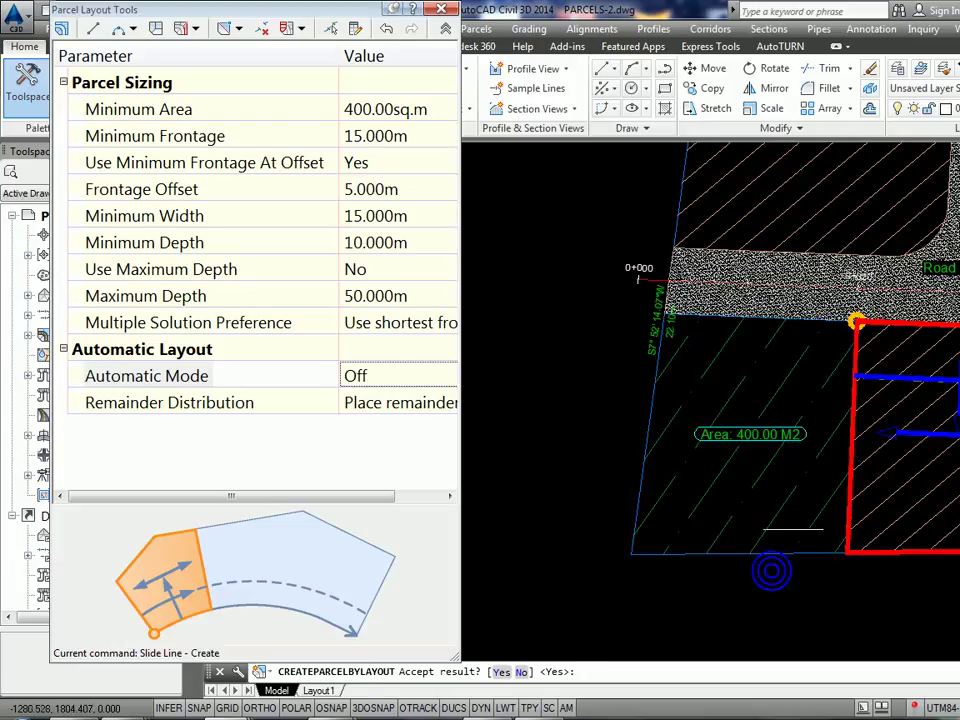
# Change the minimum lot area back to 350 sq.m.
pyautogui.scroll(-3, 767, 570)
pyautogui.click(440, 110)
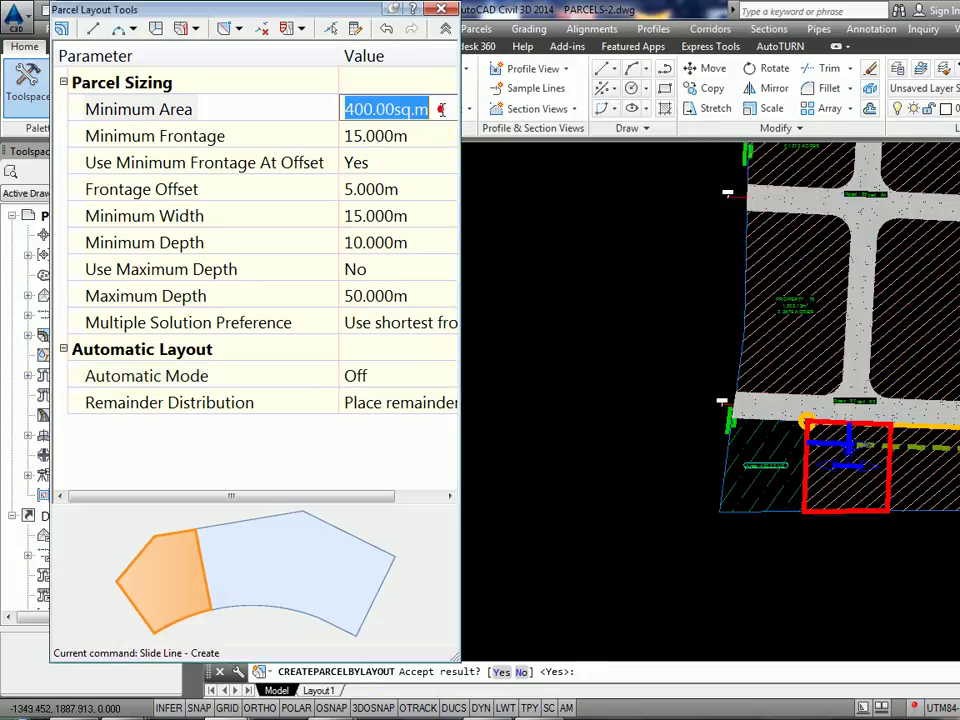
pyautogui.write('350')
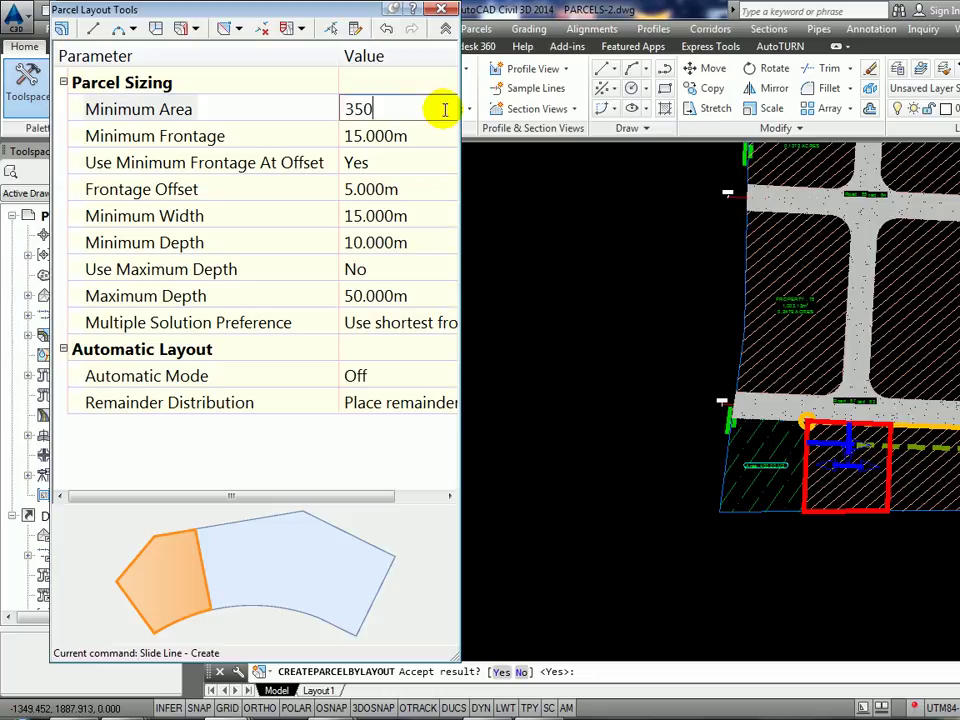
pyautogui.click(428, 188)
pyautogui.scroll(1, 793, 392)
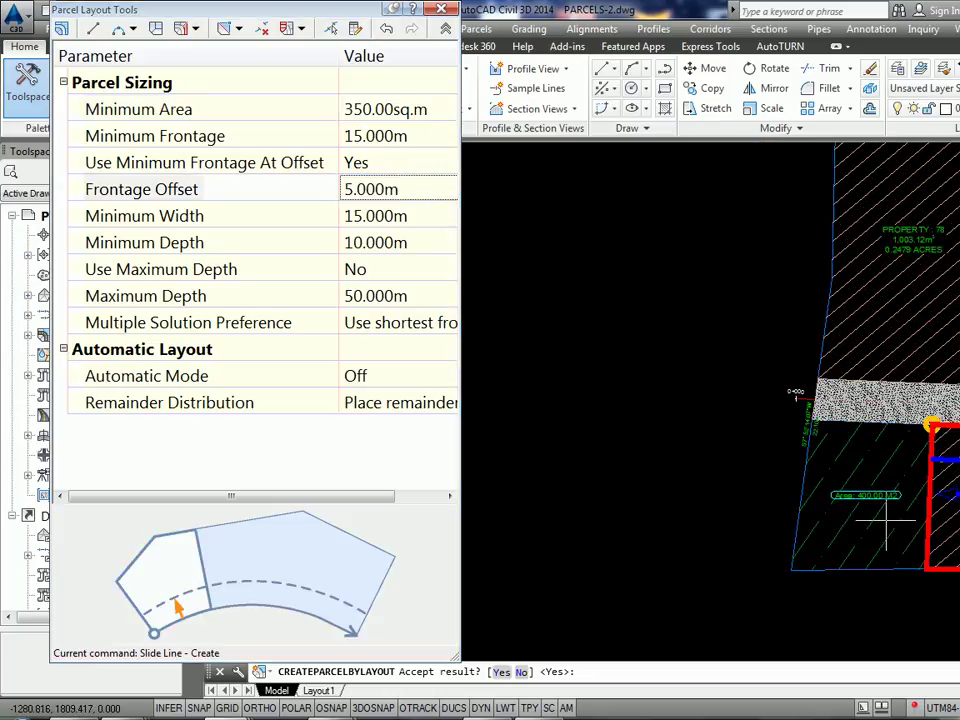
pyautogui.scroll(-3, 770, 462)
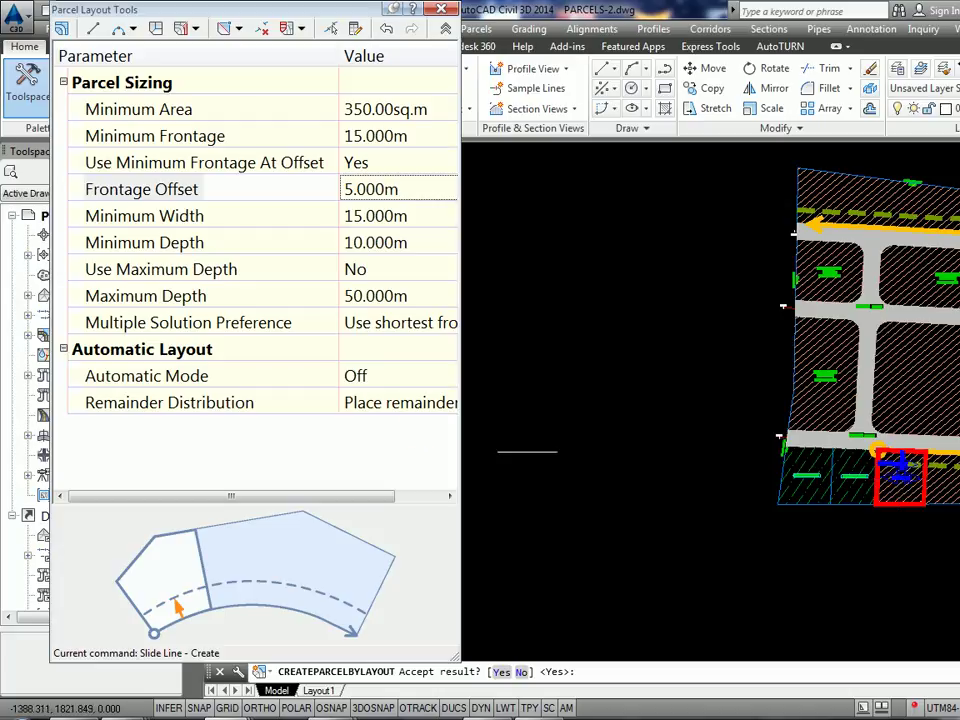
# Switch Automatic Mode back on and accept the generated front lots.
pyautogui.click(381, 378)
pyautogui.click(381, 378)
pyautogui.click(368, 422)
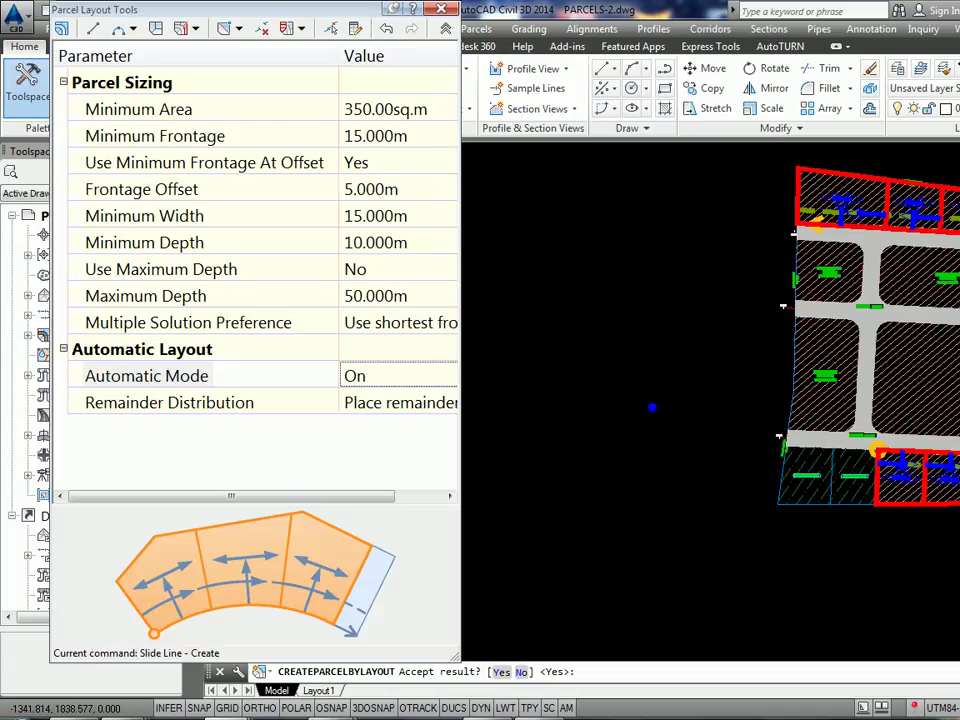
pyautogui.press('Return')
pyautogui.press('Return')
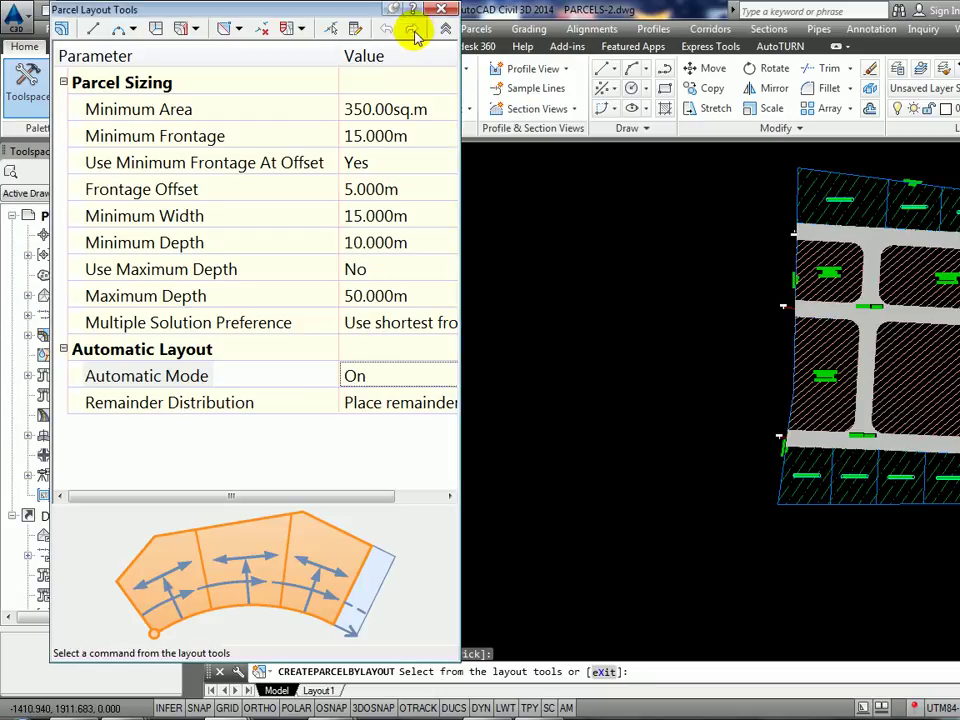
# Close Parcel Layout Tools, zoom to extents and regenerate the drawing with RE.
pyautogui.click(441, 9)
pyautogui.middleClick(492, 397)
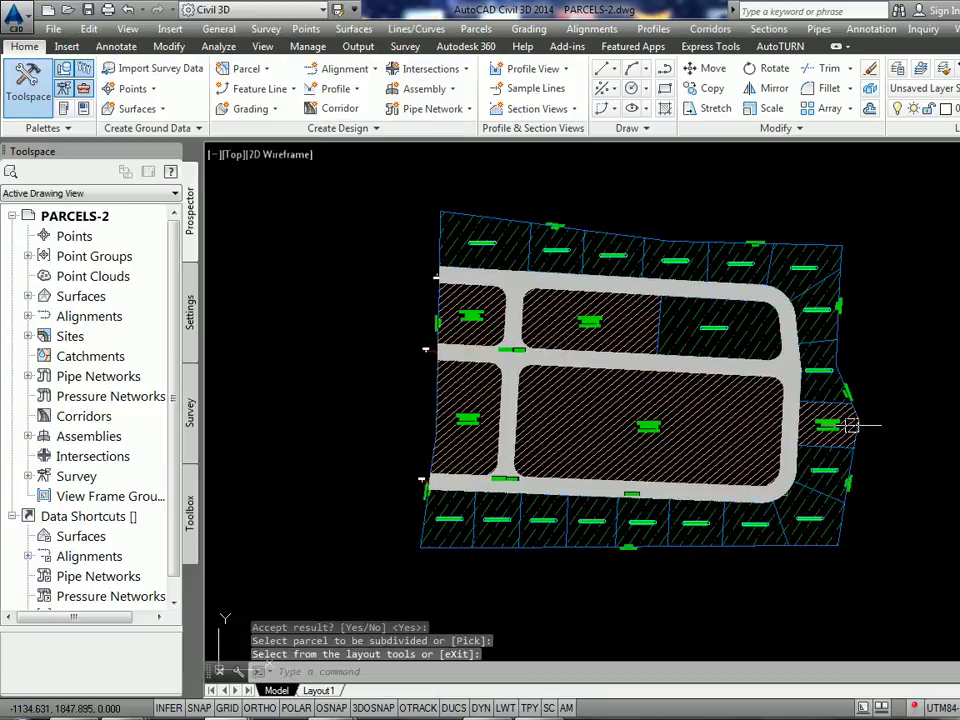
pyautogui.scroll(4, 850, 425)
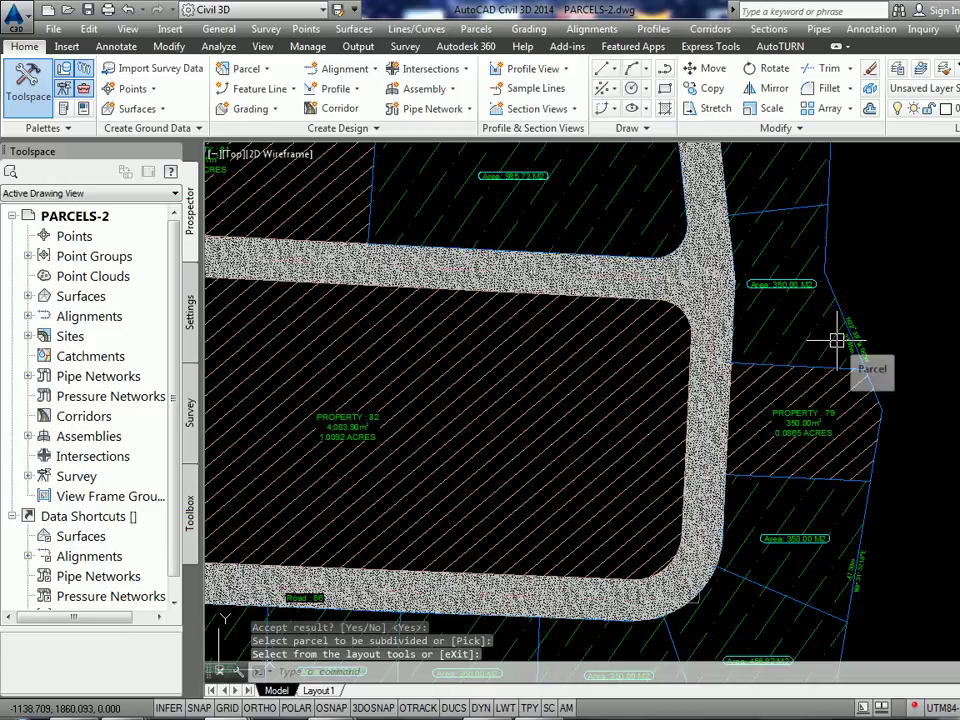
pyautogui.write('re')
pyautogui.press('Return')
# Start MATCHPROP on a source lot, then cancel it with Esc.
pyautogui.write('ma')
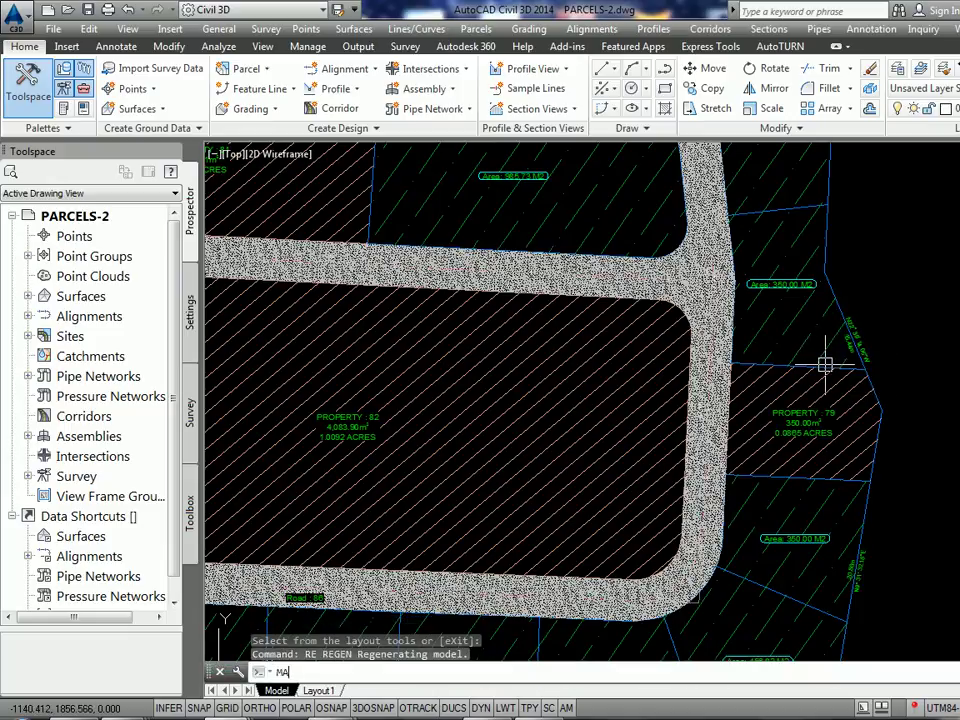
pyautogui.press('Return')
pyautogui.click(805, 349)
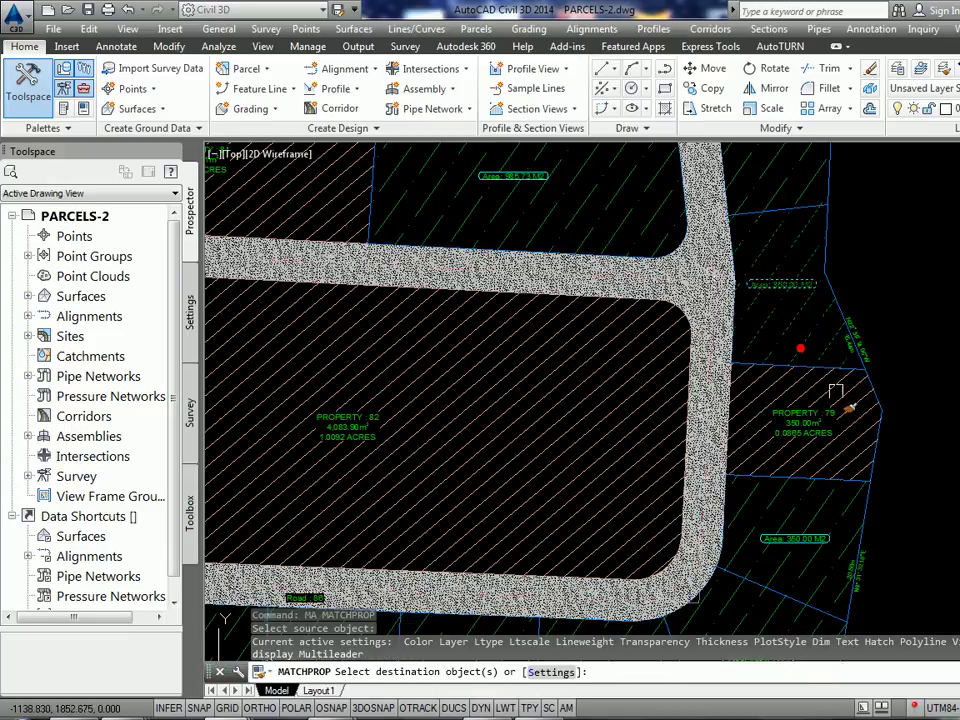
pyautogui.scroll(-3, 850, 395)
pyautogui.press('Escape')
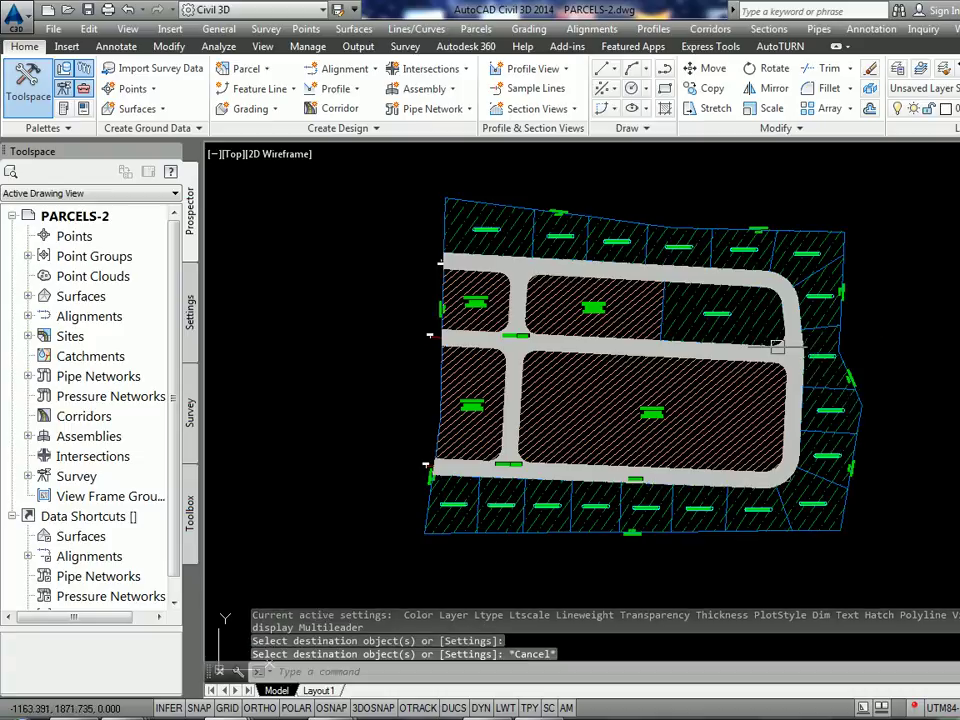
pyautogui.scroll(2, 586, 367)
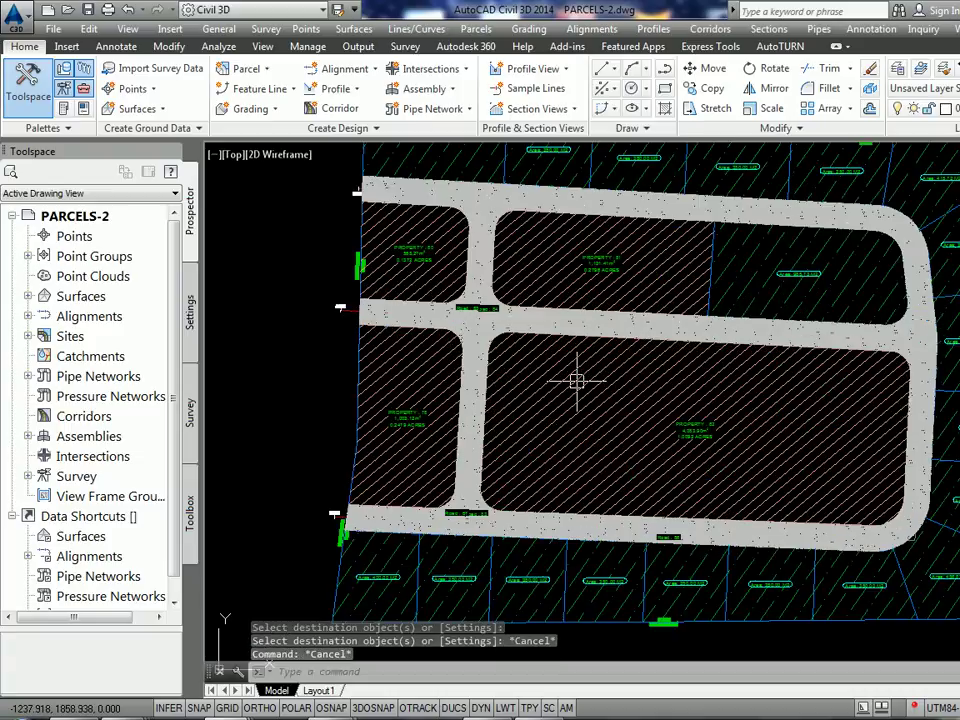